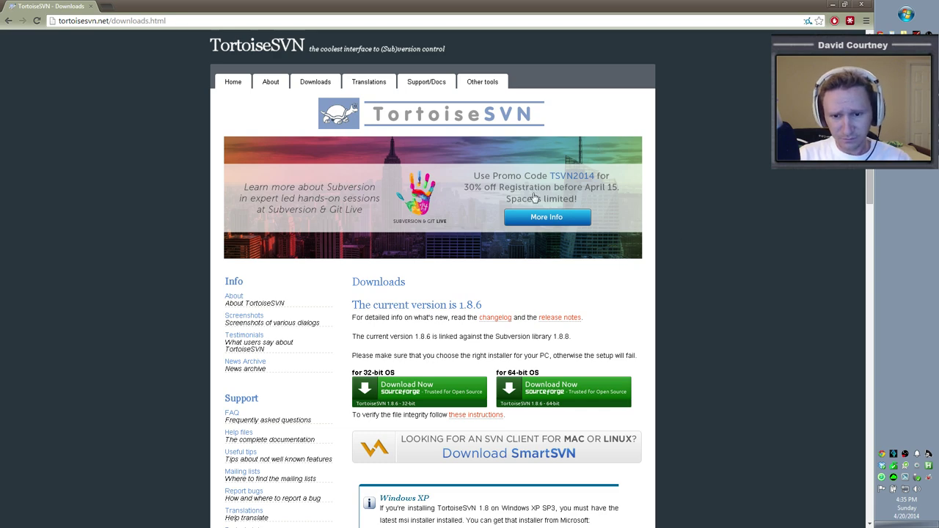
# Browse the TortoiseSVN site's About, Home and Downloads pages, examine the 32-bit and 64-bit installer options, and minimize the browser
pyautogui.click(270, 84)
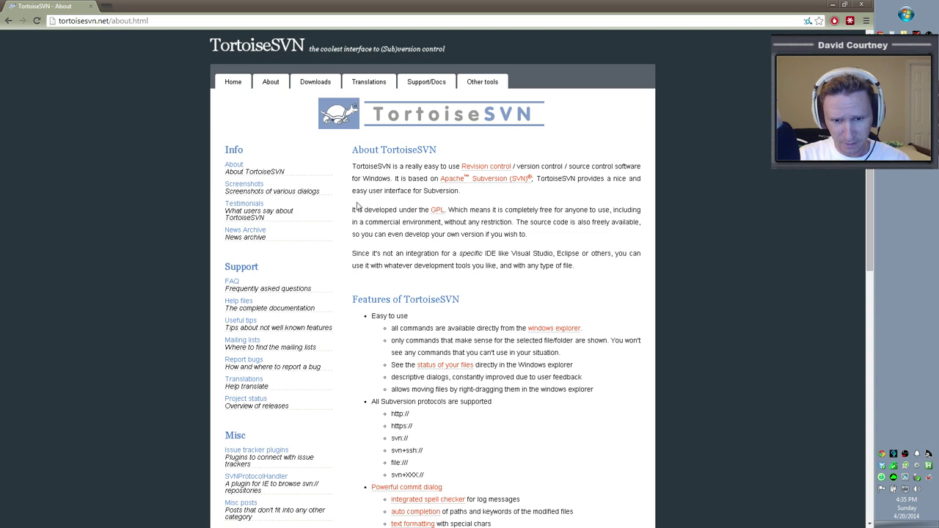
pyautogui.click(234, 83)
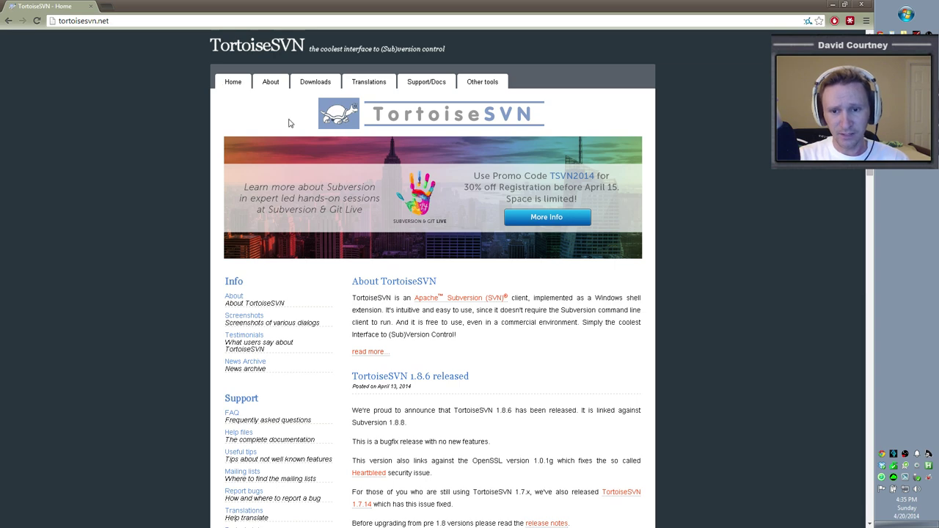
pyautogui.click(314, 84)
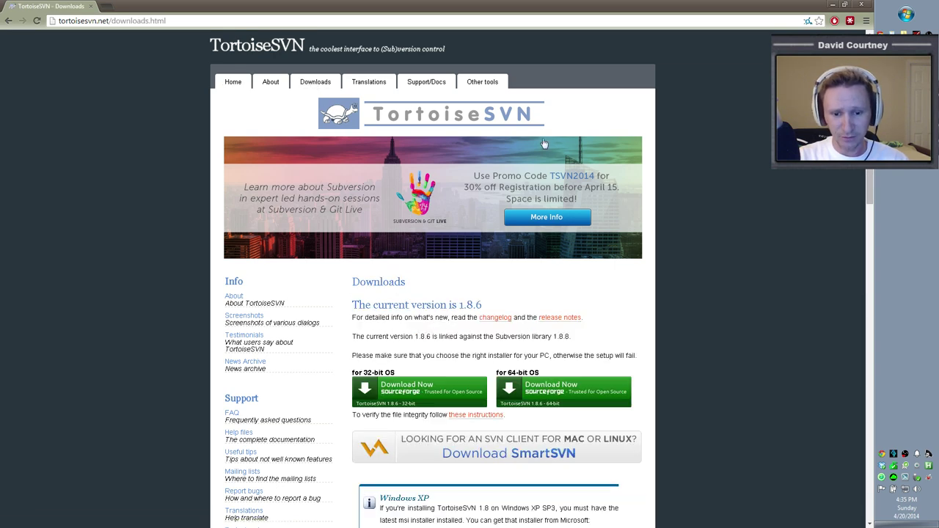
pyautogui.scroll(-1, 717, 279)
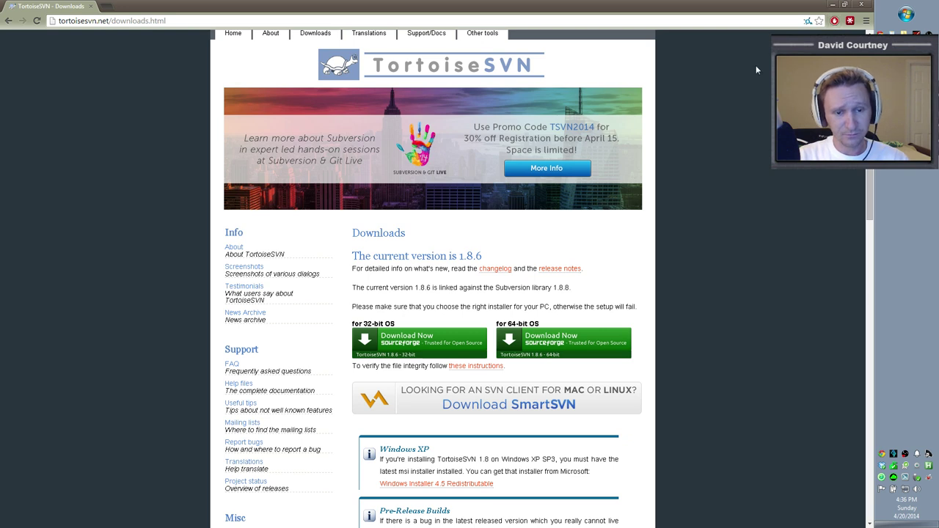
pyautogui.click(834, 7)
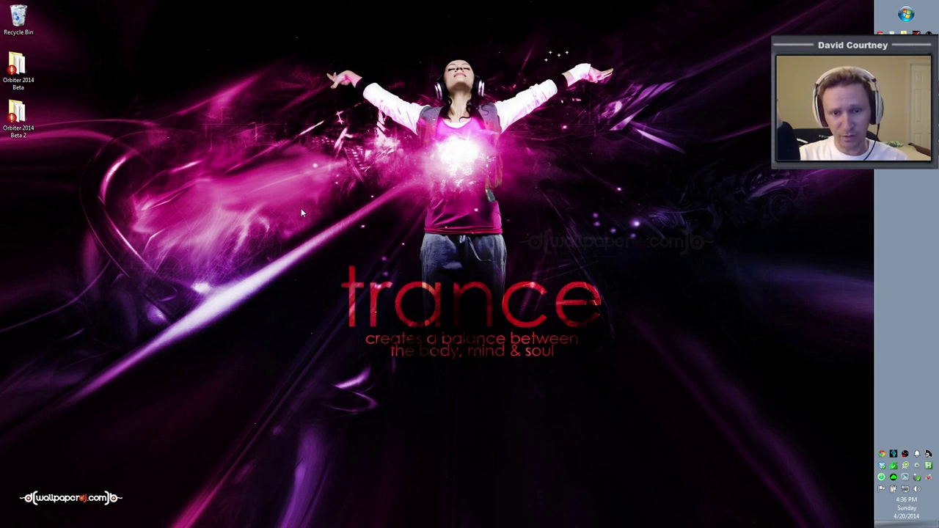
pyautogui.rightClick(220, 231)
pyautogui.moveTo(285, 336)
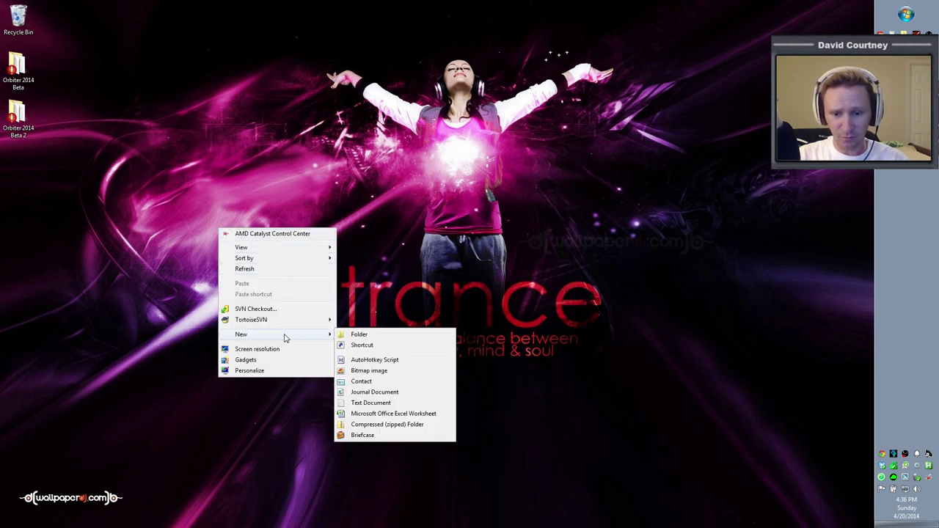
pyautogui.click(197, 156)
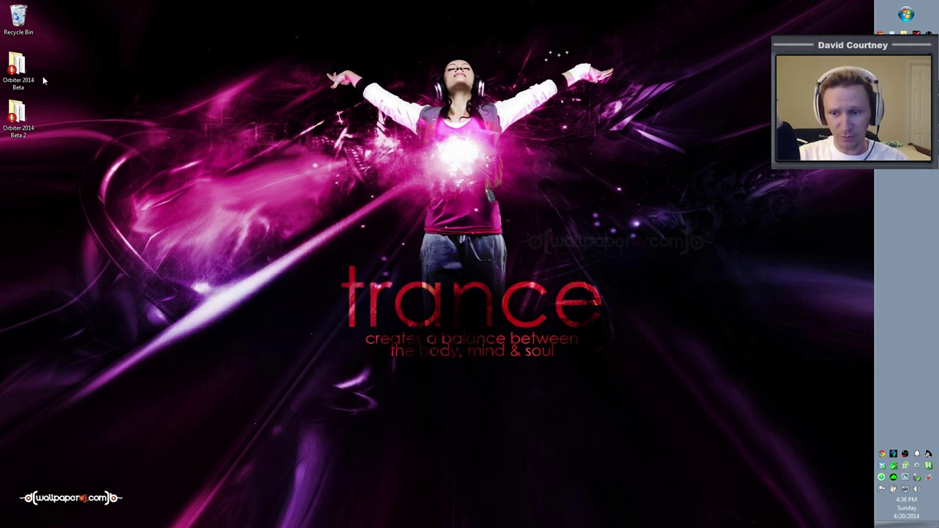
pyautogui.click(20, 123)
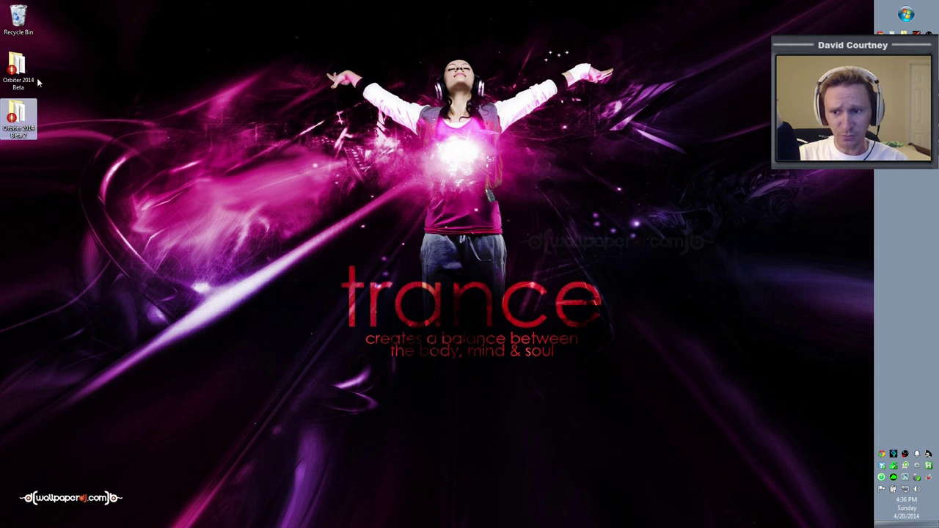
pyautogui.click(38, 82)
pyautogui.click(30, 77)
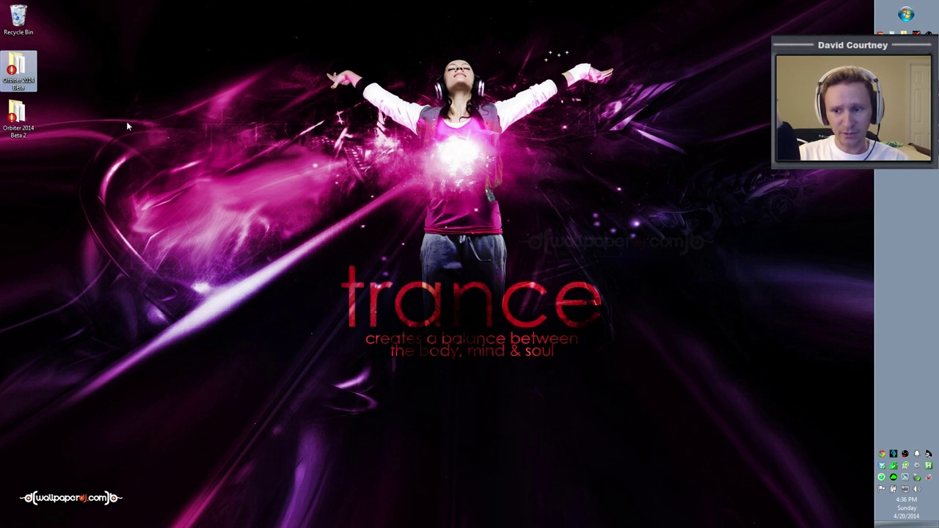
pyautogui.click(21, 116)
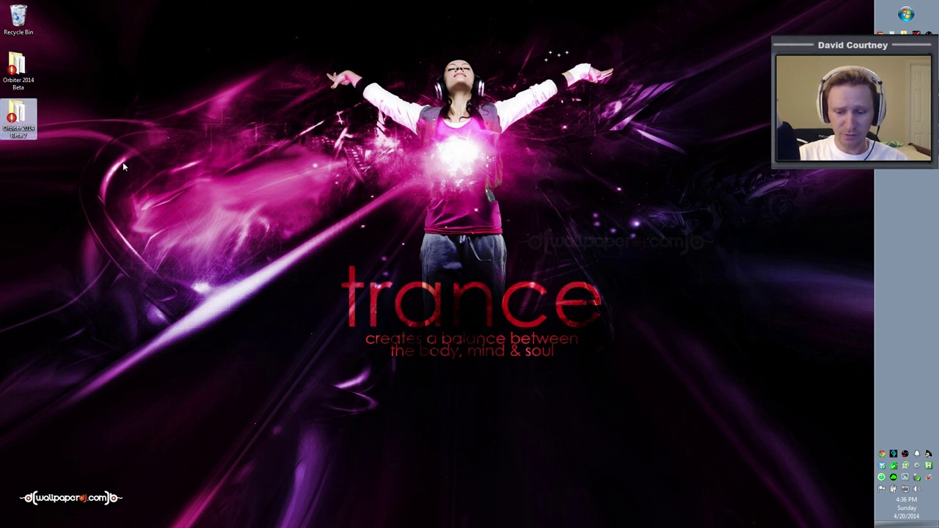
# Create a desktop folder named "Orbiter 2014 Beta YT Video" and place it near the desktop's upper edge, apart from the other folders
pyautogui.rightClick(285, 250)
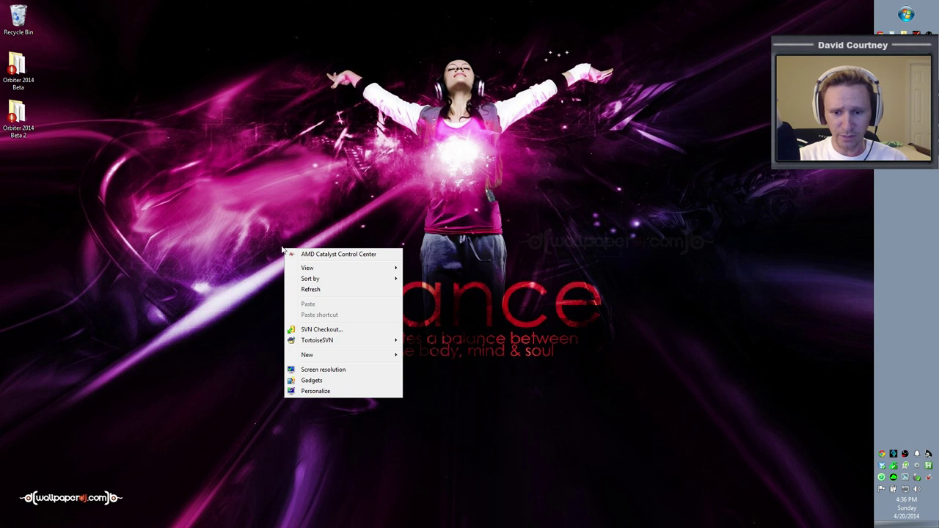
pyautogui.moveTo(335, 356)
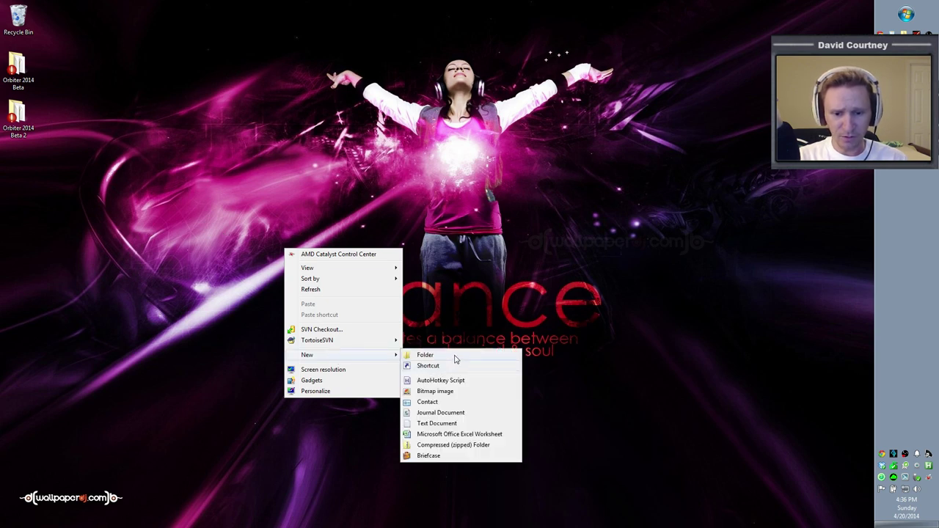
pyautogui.click(425, 355)
pyautogui.write('Orbiter 2014 Beta VT Video')
pyautogui.press('Return')
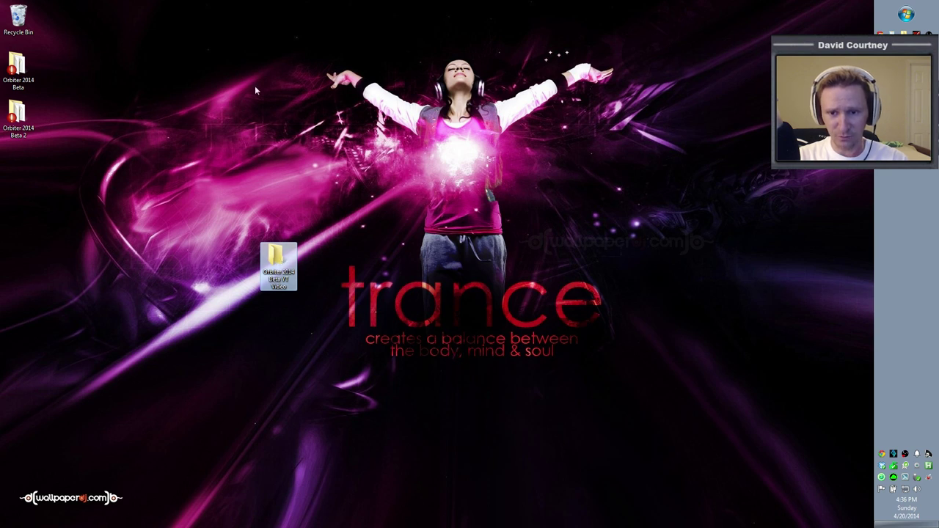
pyautogui.moveTo(238, 44); pyautogui.dragTo(240, 44)
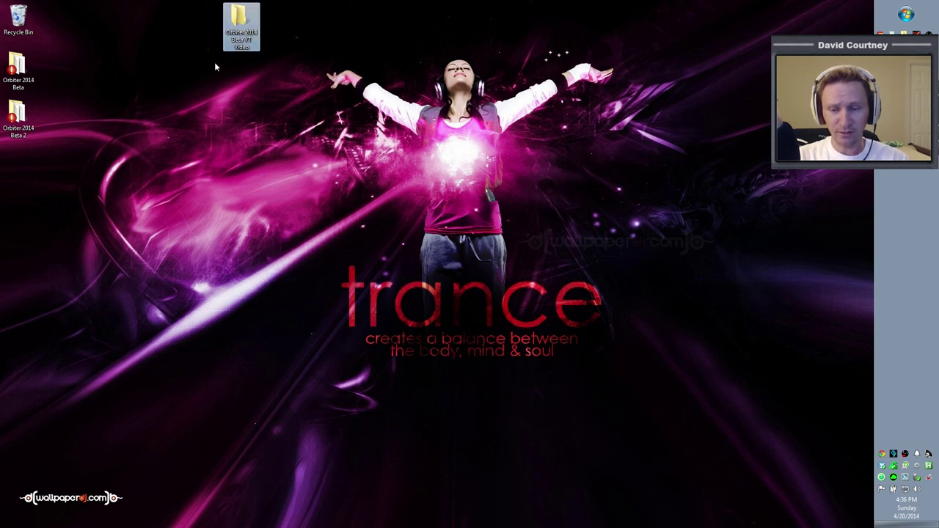
pyautogui.click(277, 103)
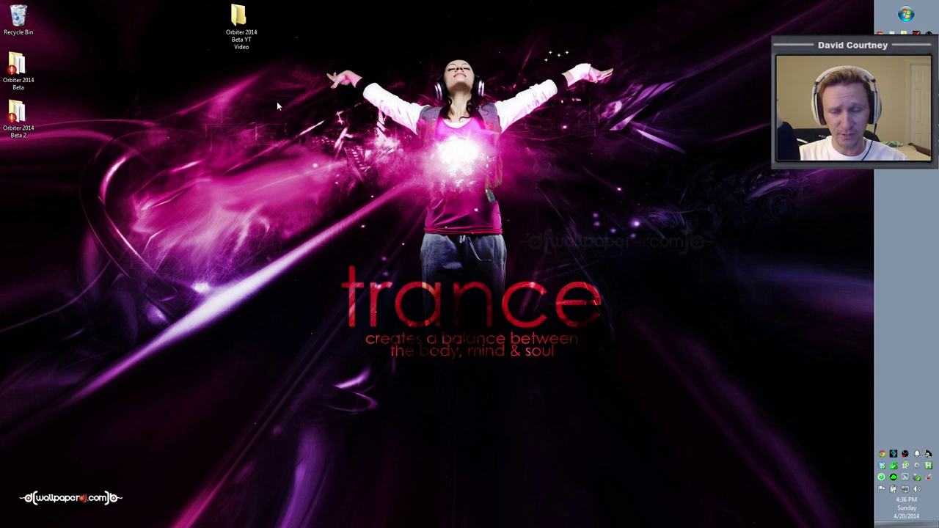
# Open the SVN Checkout settings for the Orbiter 2014 Beta YT Video folder and reposition the dialog closer to the folder
pyautogui.click(248, 39)
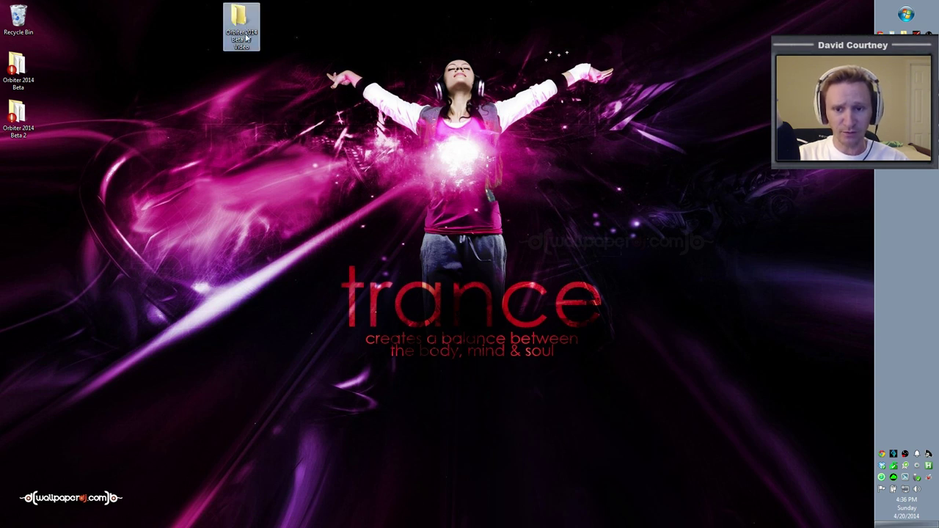
pyautogui.rightClick(247, 39)
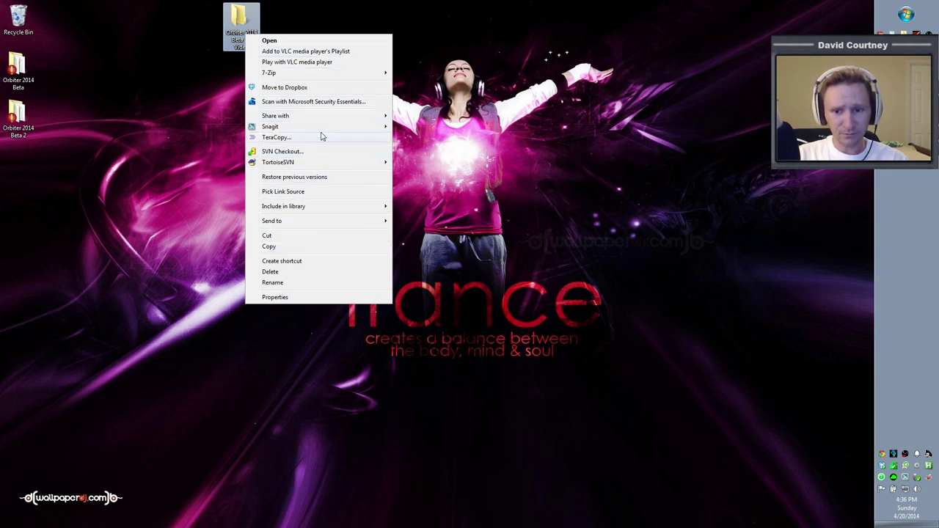
pyautogui.moveTo(314, 160)
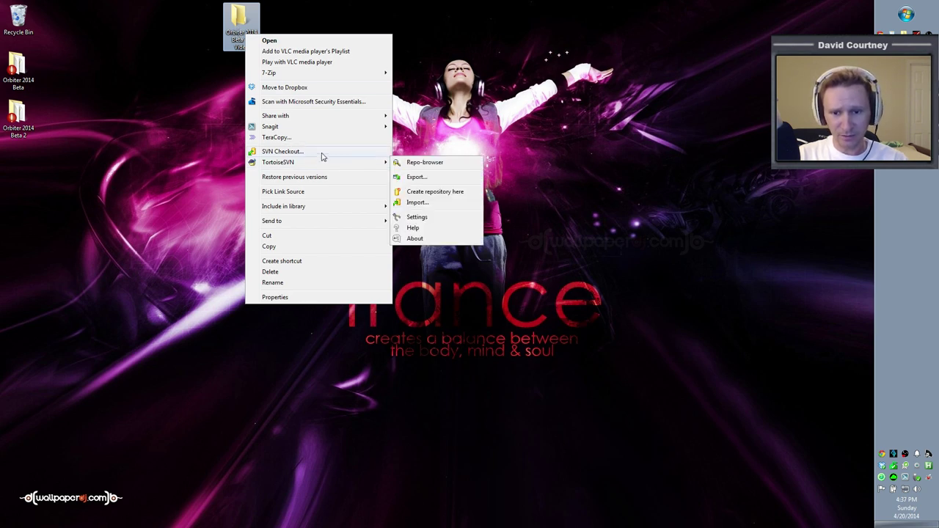
pyautogui.click(282, 151)
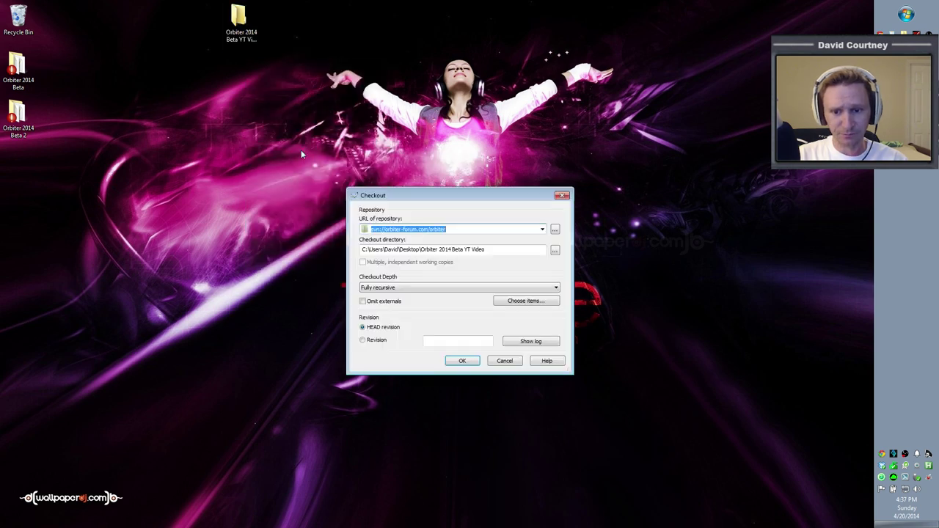
pyautogui.moveTo(477, 201); pyautogui.dragTo(372, 117)
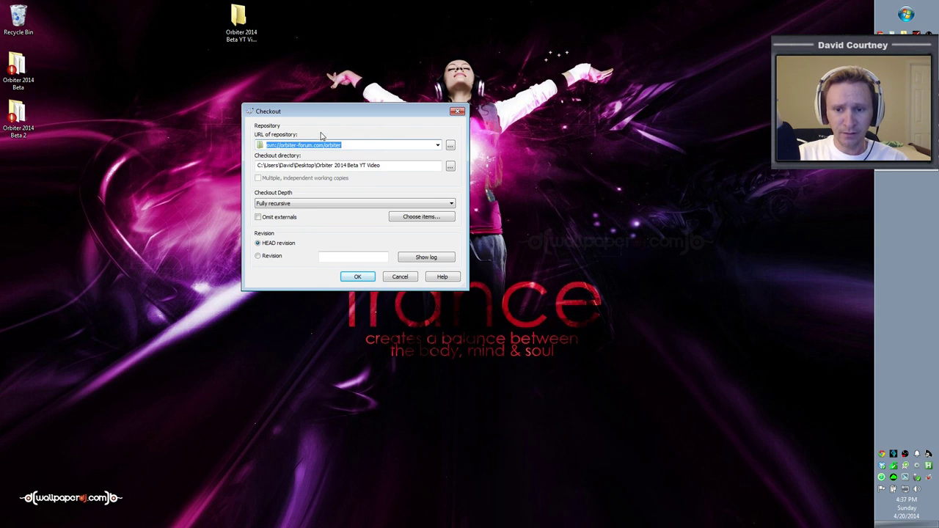
# Check out the HEAD revision of svn://orbiter-forum.com/orbiter into the Orbiter 2014 Beta YT Video folder and close the finished checkout report
pyautogui.click(357, 146)
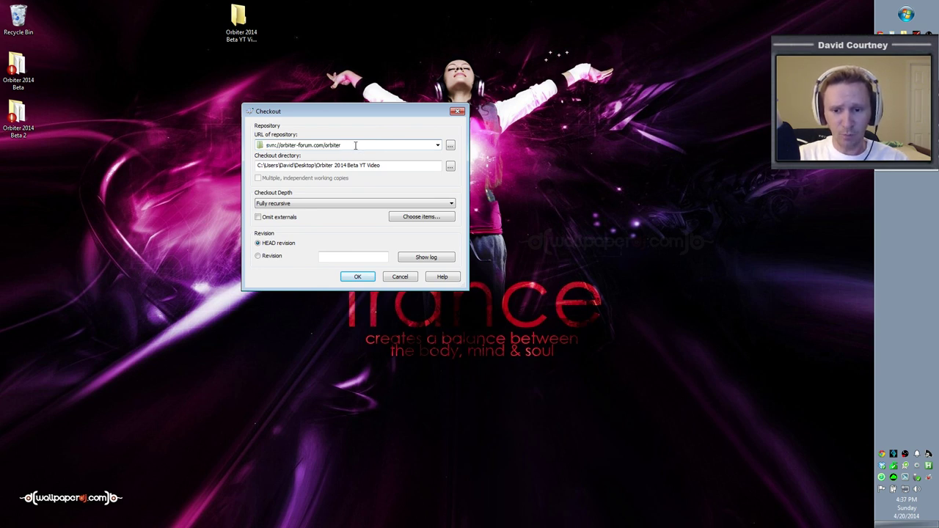
pyautogui.moveTo(355, 146); pyautogui.dragTo(268, 144)
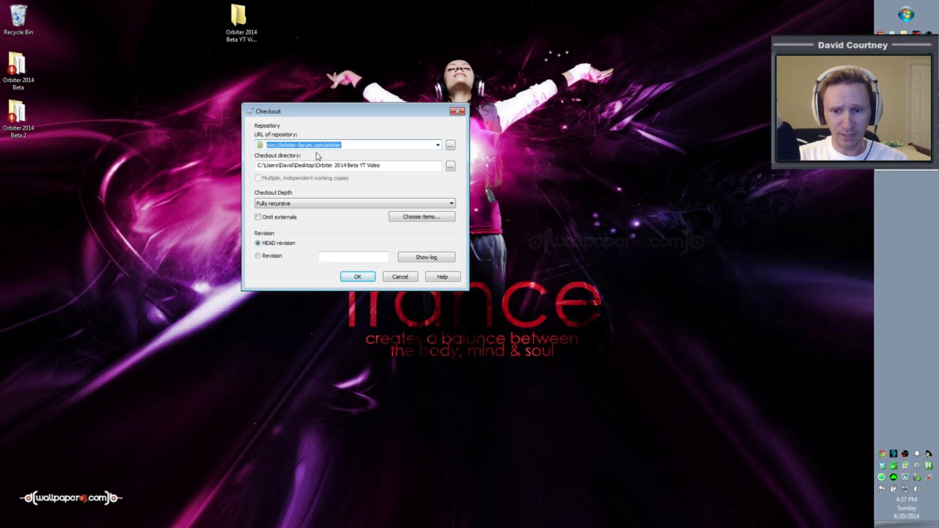
pyautogui.click(353, 145)
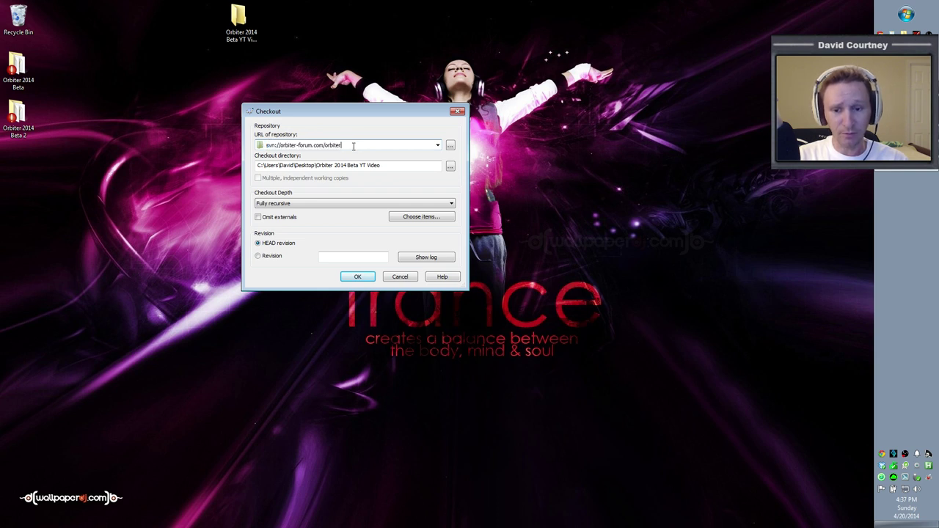
pyautogui.moveTo(353, 145); pyautogui.dragTo(260, 144)
pyautogui.click(343, 144)
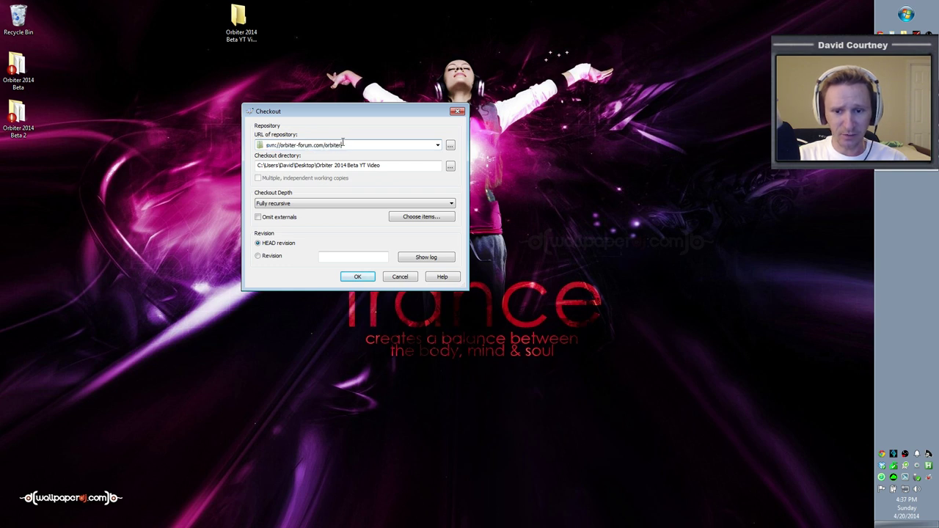
pyautogui.doubleClick(268, 144)
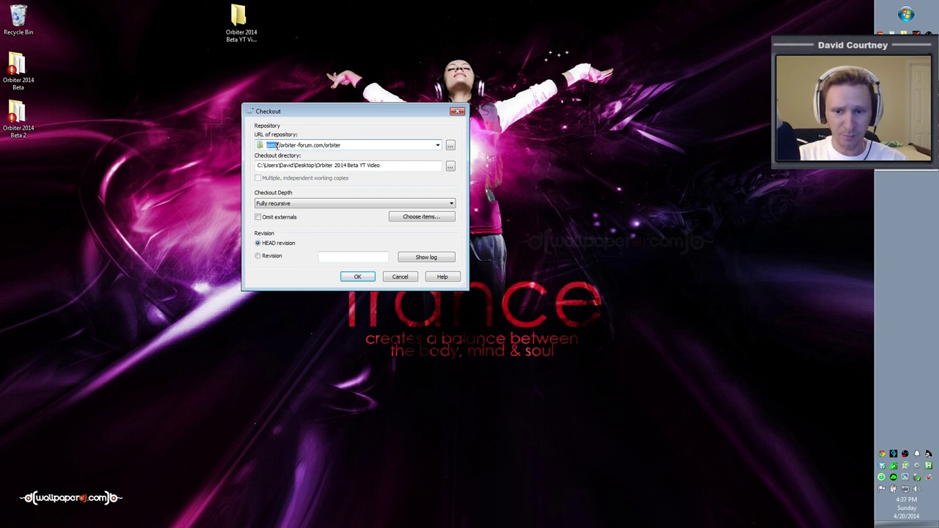
pyautogui.click(375, 145)
pyautogui.moveTo(353, 144); pyautogui.dragTo(267, 144)
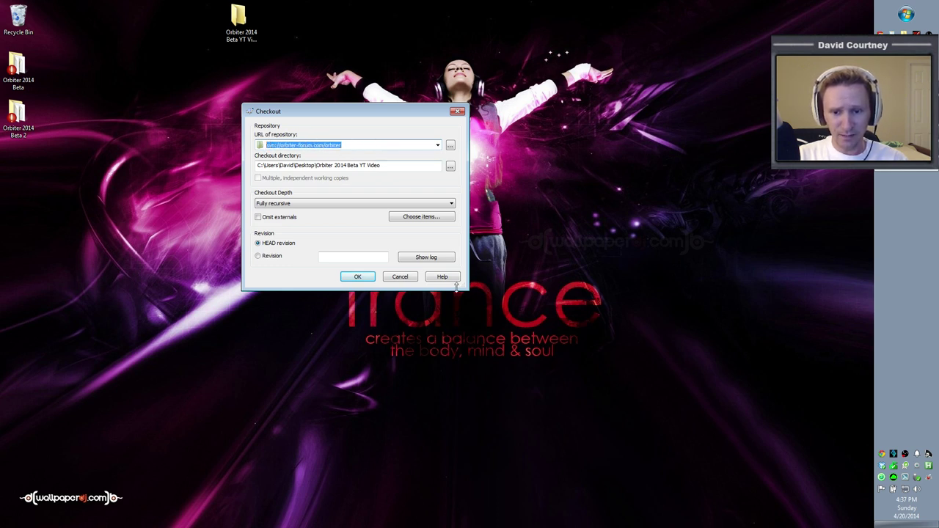
pyautogui.click(357, 277)
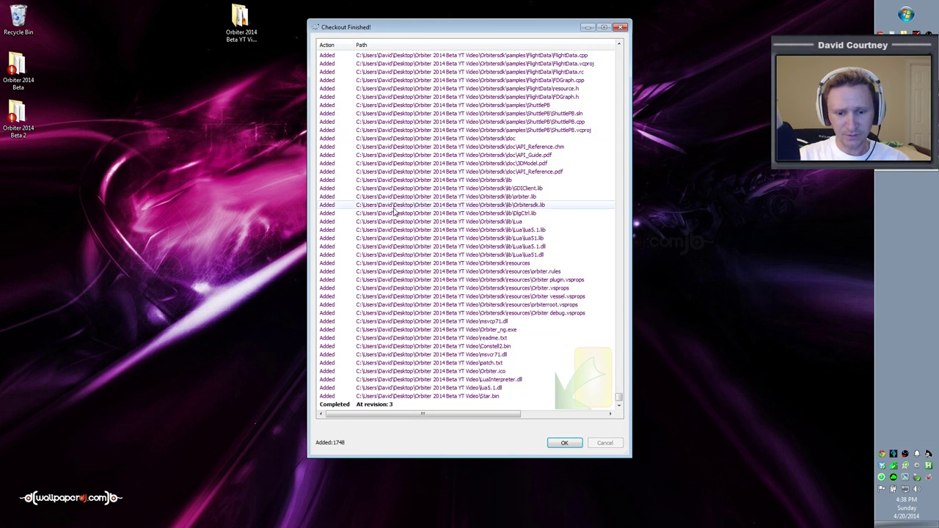
pyautogui.click(565, 444)
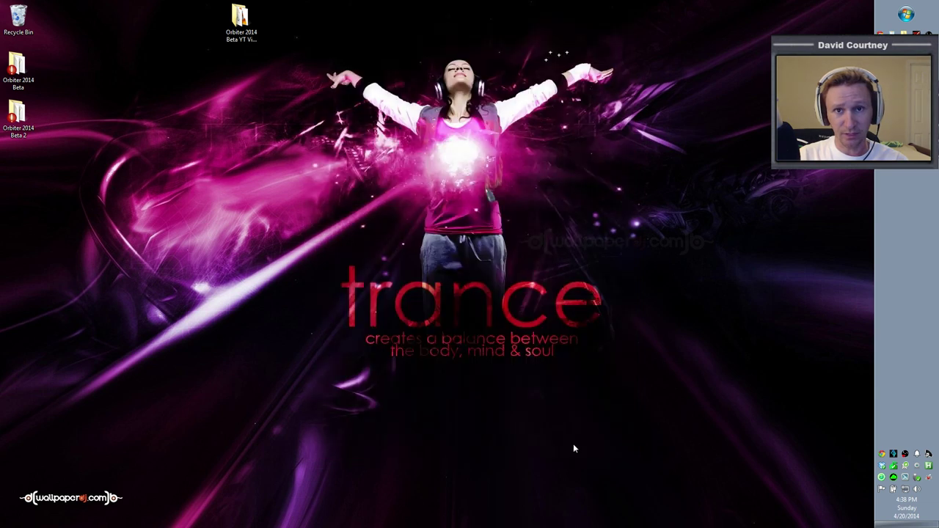
# Check the size and file count in the Orbiter 2014 Beta YT Video folder's properties, then close them
pyautogui.rightClick(238, 15)
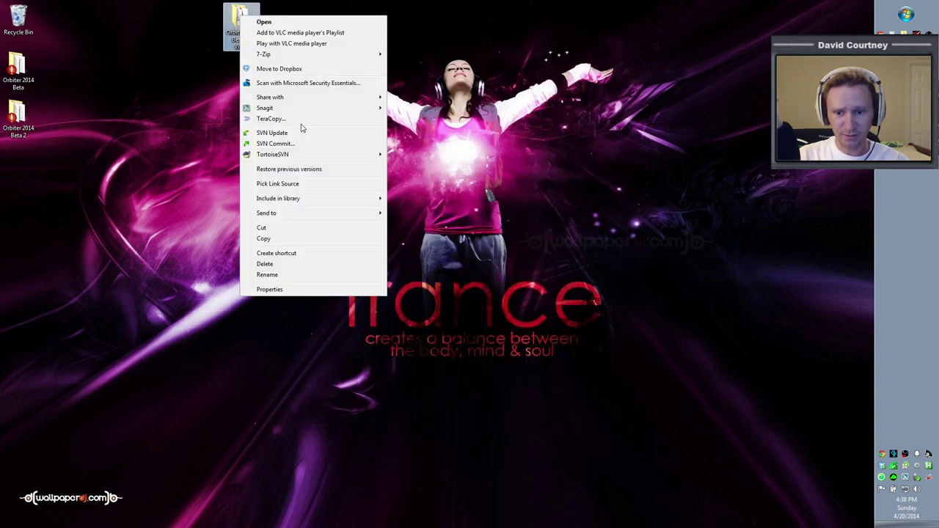
pyautogui.click(340, 290)
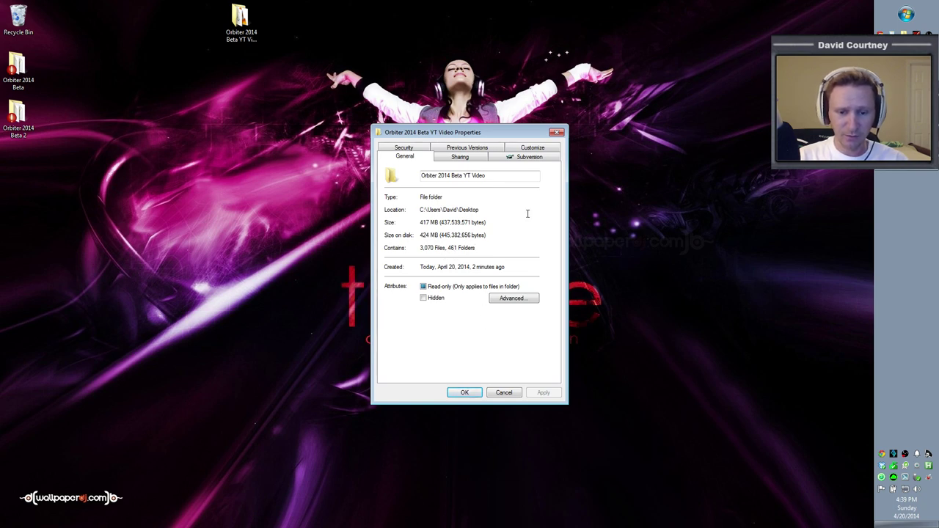
pyautogui.click(504, 392)
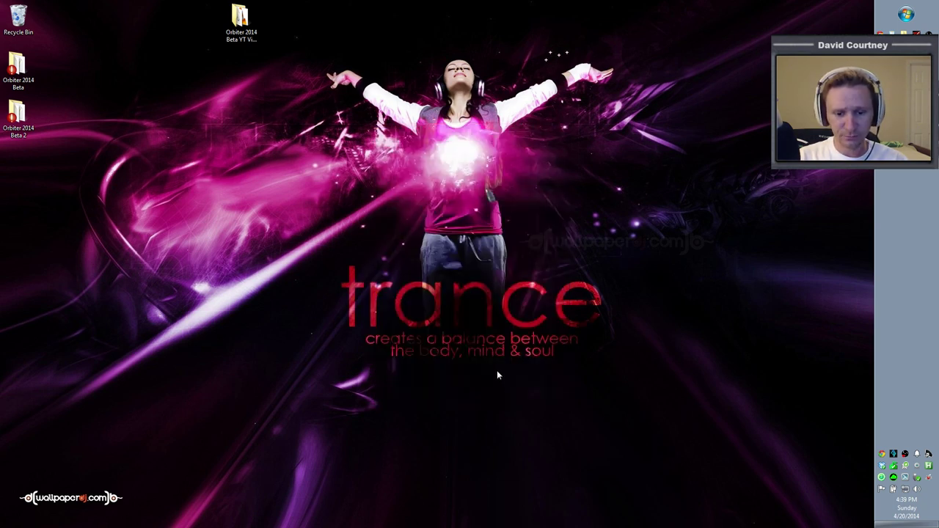
# Run SVN Update on the Orbiter 2014 Beta YT Video folder and close the finished update report
pyautogui.click(251, 36)
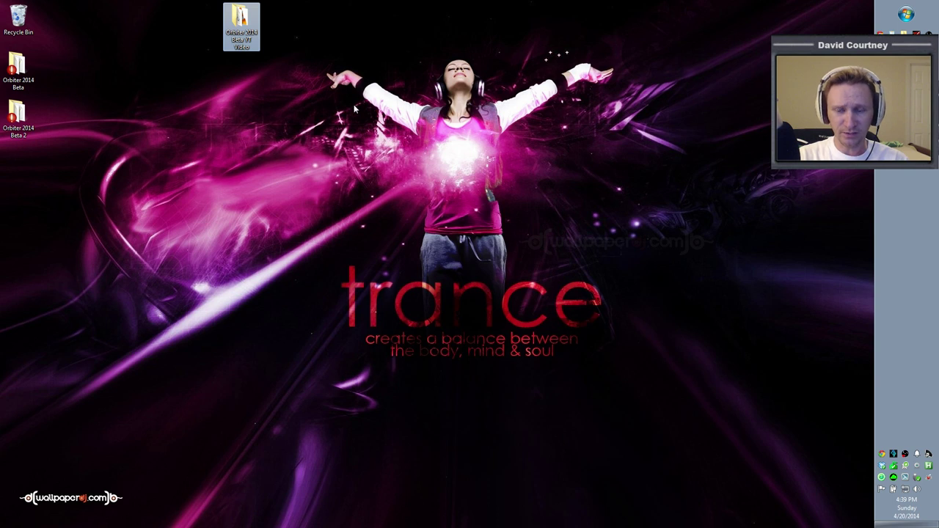
pyautogui.rightClick(253, 39)
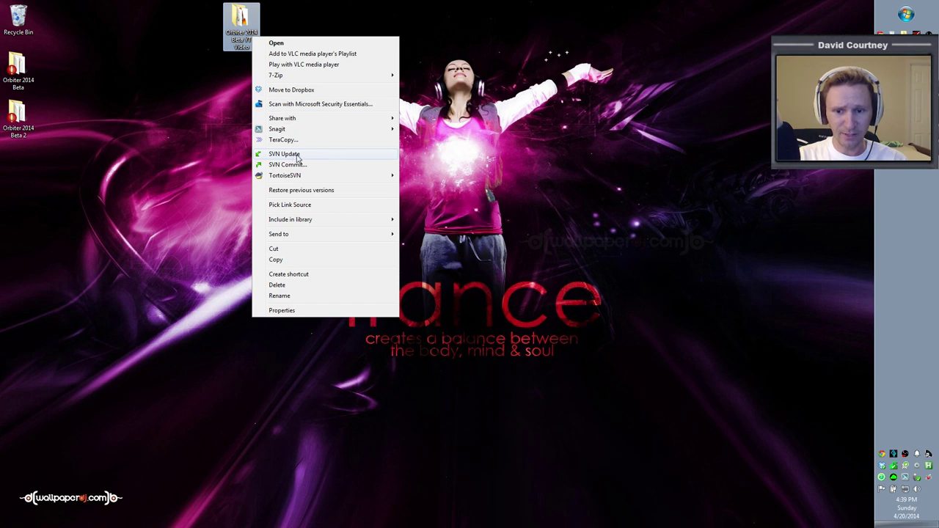
pyautogui.click(297, 157)
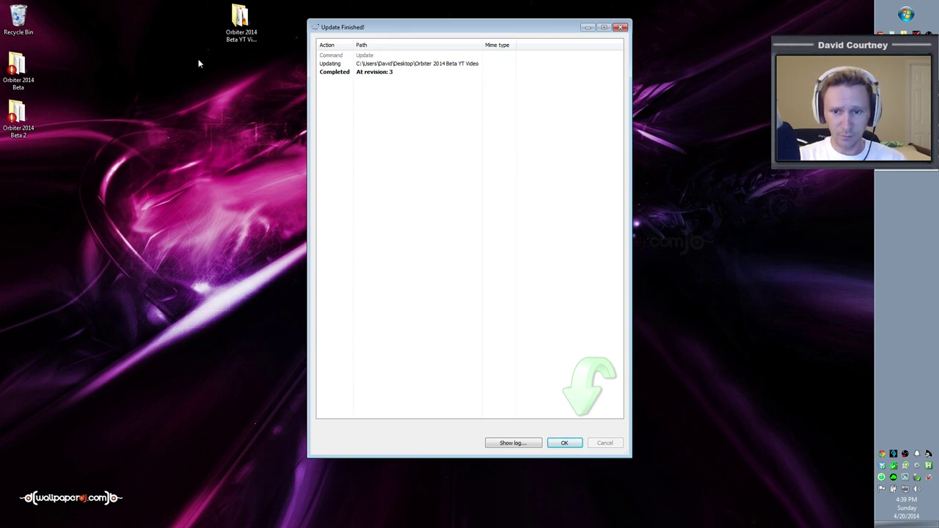
pyautogui.click(565, 444)
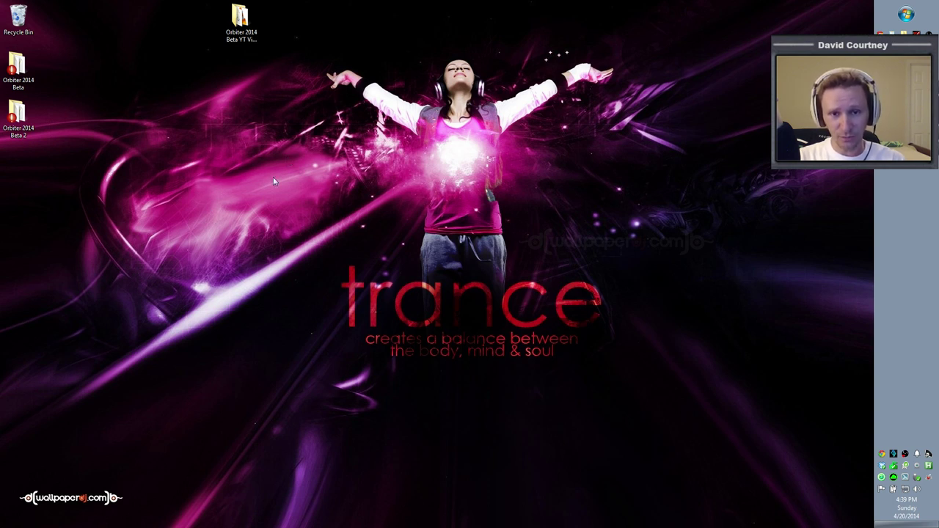
pyautogui.click(39, 88)
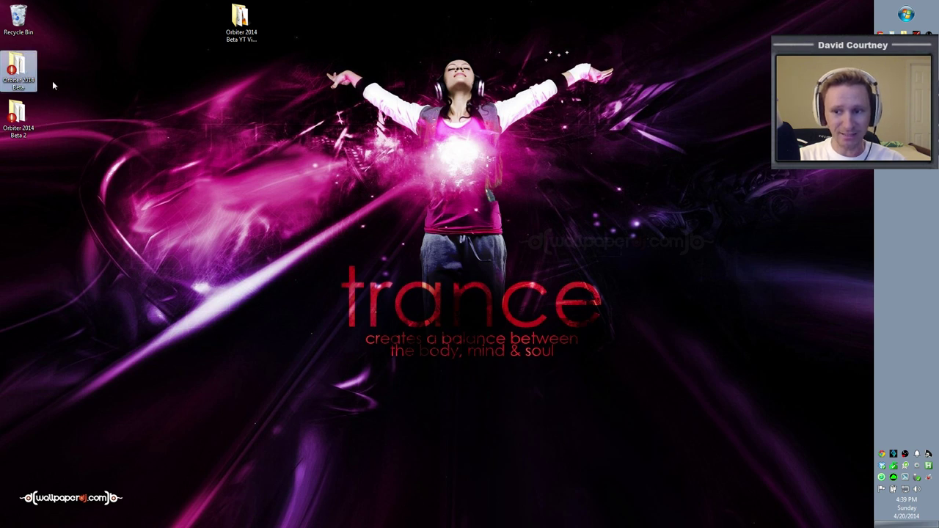
pyautogui.click(251, 36)
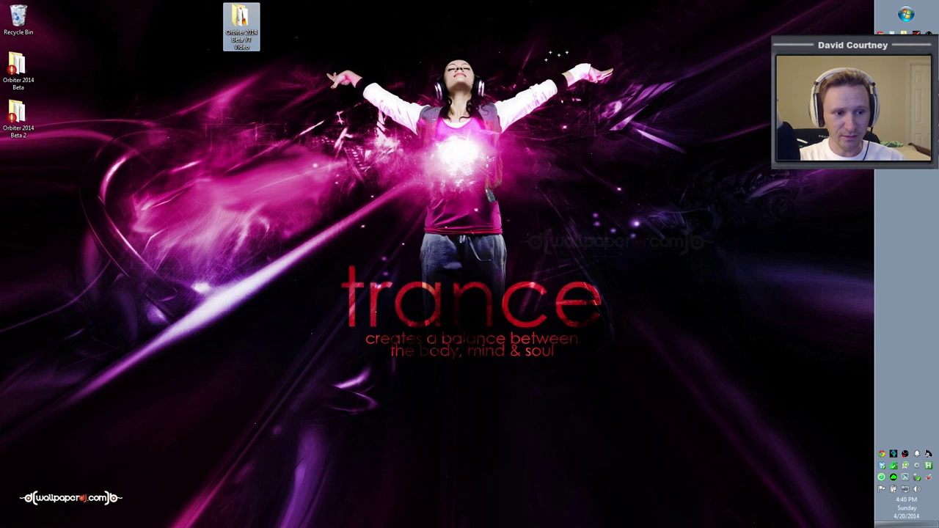
# Open the Orbiter 2014 folder on the WD3TB (D:) drive in Windows Explorer and move its window clear of the desktop folder
pyautogui.press('super+e')
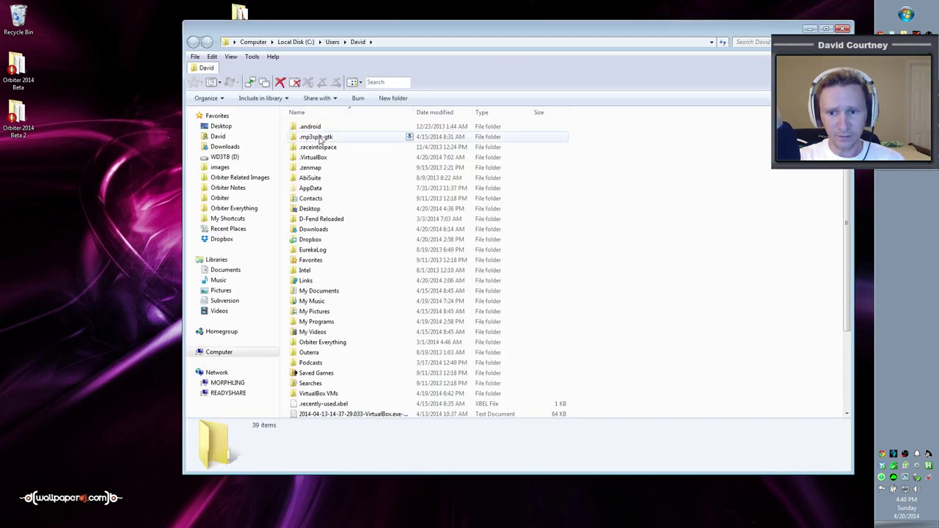
pyautogui.click(249, 159)
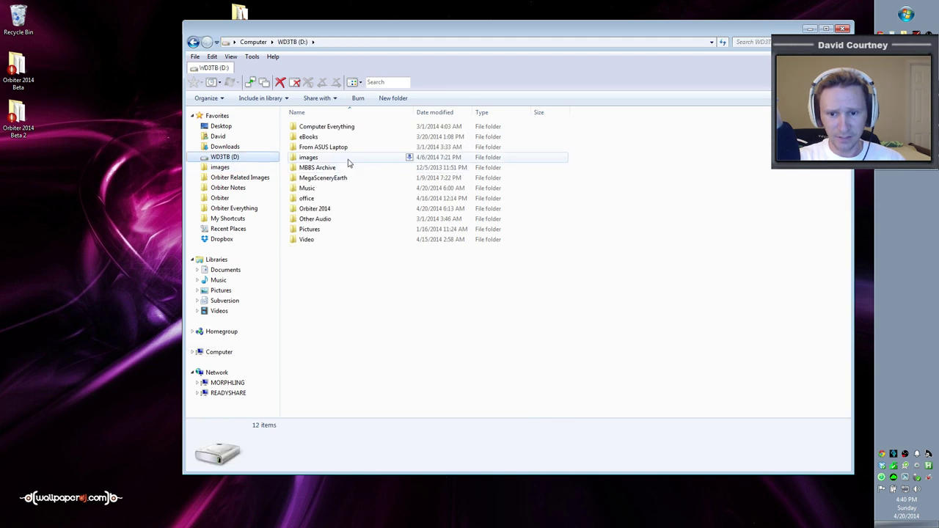
pyautogui.doubleClick(326, 210)
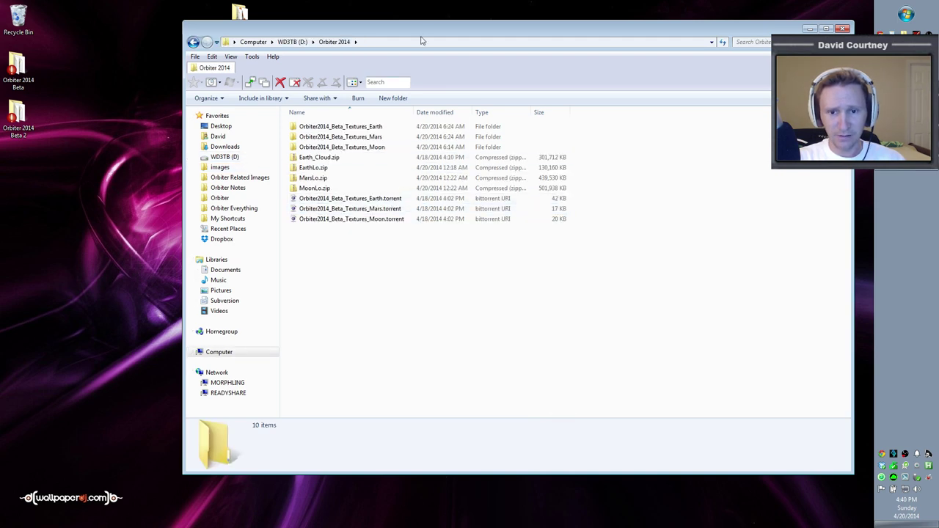
pyautogui.moveTo(424, 36); pyautogui.dragTo(380, 80)
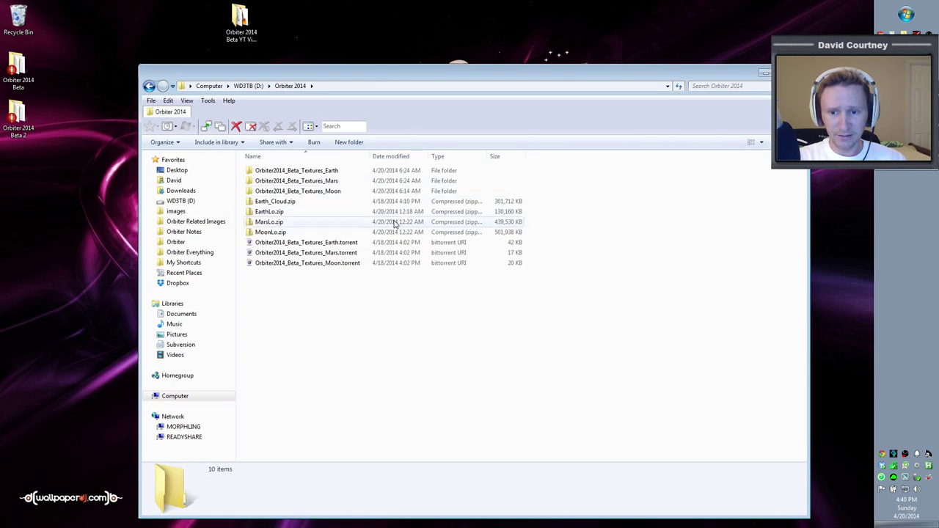
# Check the individual and combined sizes of Earth_Cloud.zip, EarthLo.zip, MarsLo.zip and MoonLo.zip
pyautogui.click(298, 203)
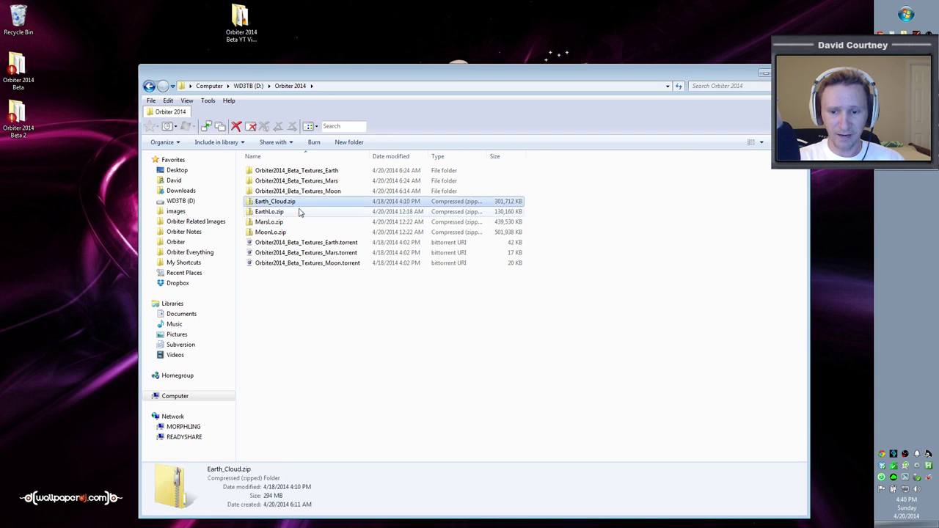
pyautogui.keyDown('shift'); pyautogui.click(297, 230); pyautogui.keyUp('shift')
pyautogui.click(306, 204)
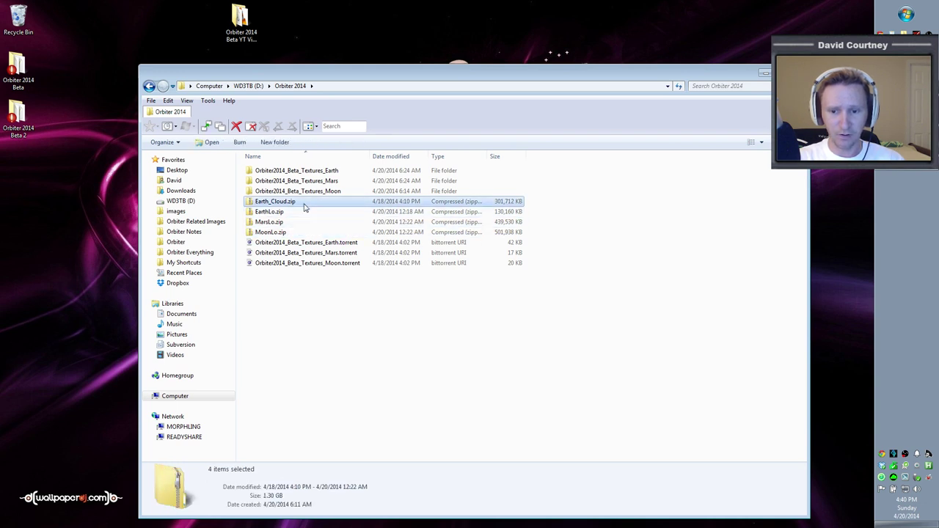
pyautogui.click(307, 214)
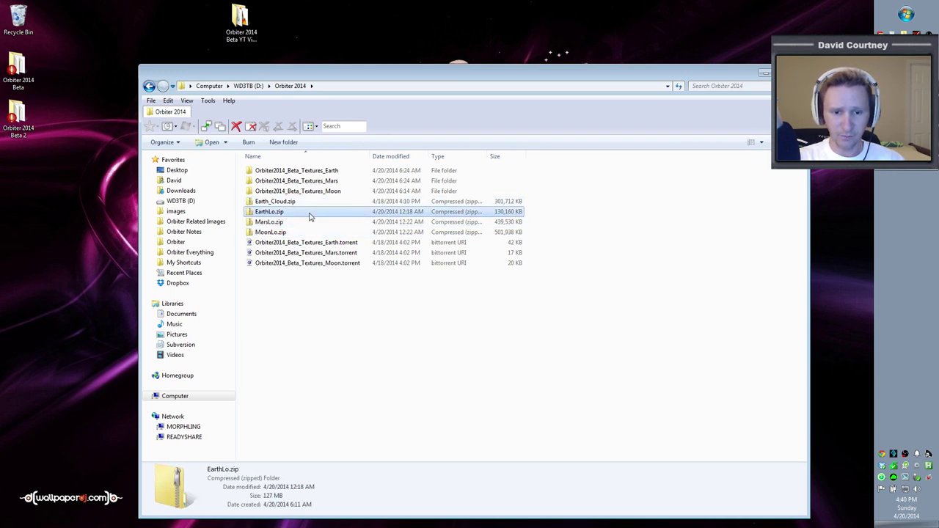
pyautogui.click(304, 206)
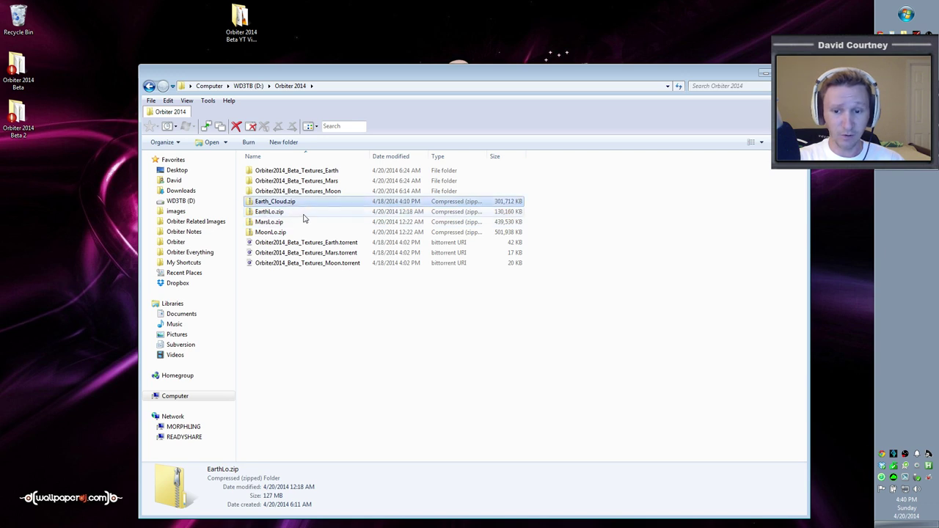
pyautogui.keyDown('shift'); pyautogui.click(306, 232); pyautogui.keyUp('shift')
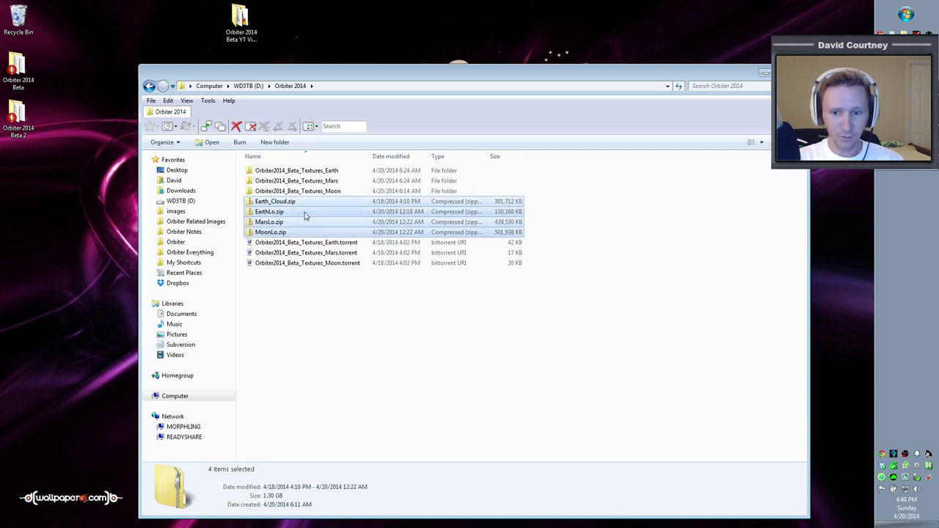
pyautogui.click(306, 214)
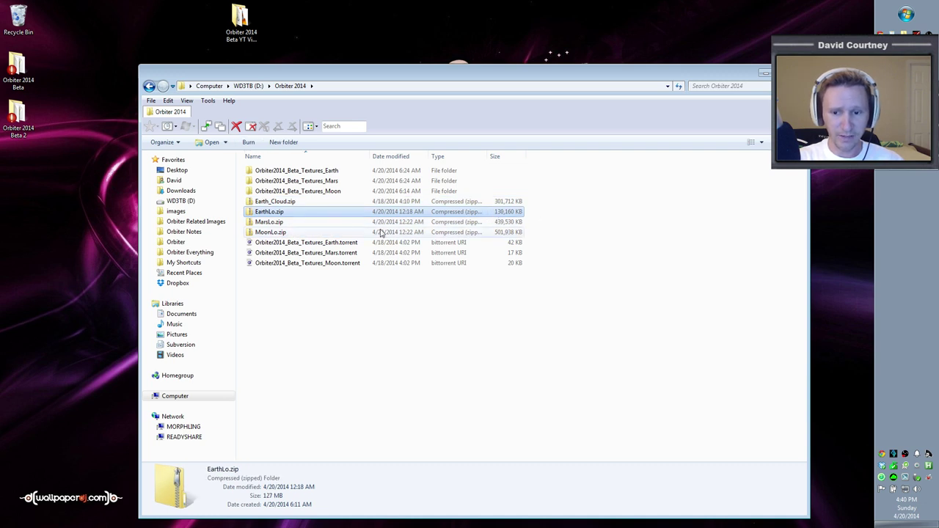
pyautogui.click(330, 224)
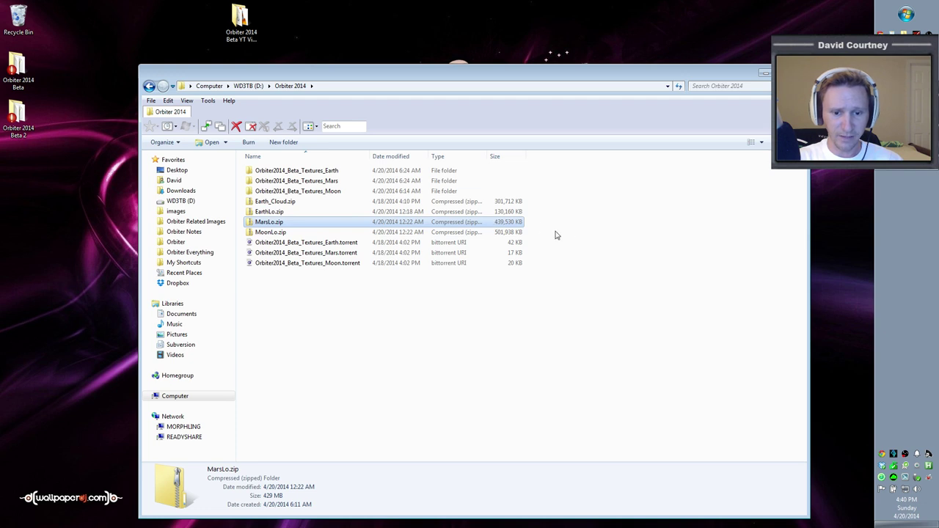
pyautogui.click(325, 233)
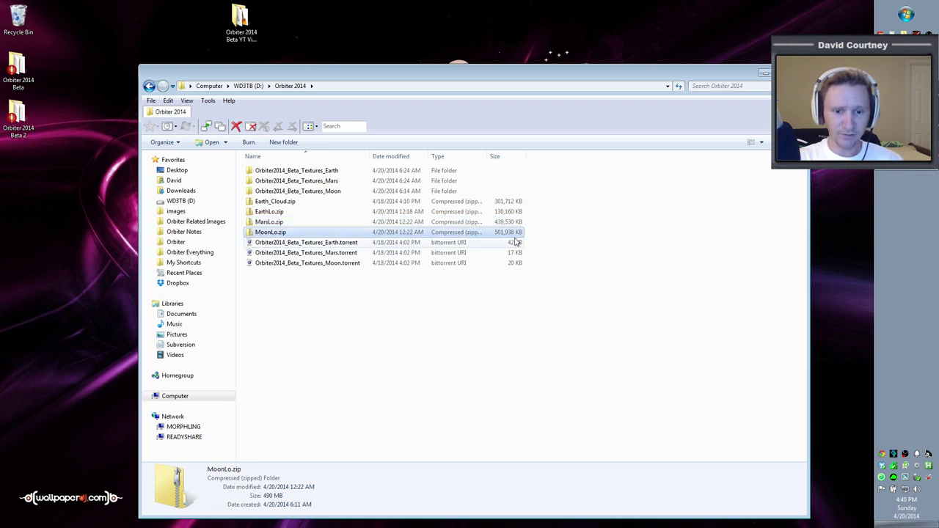
pyautogui.click(309, 206)
pyautogui.keyDown('shift'); pyautogui.click(310, 213); pyautogui.keyUp('shift')
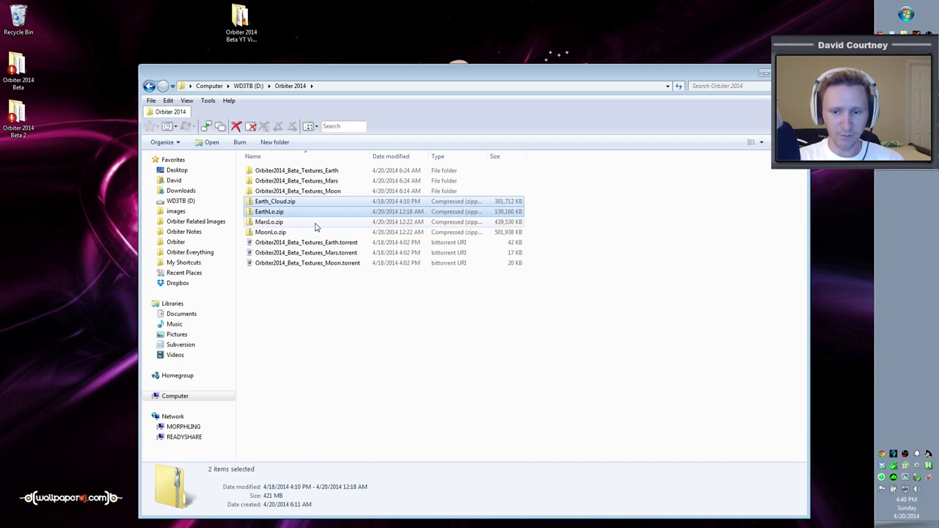
pyautogui.click(297, 234)
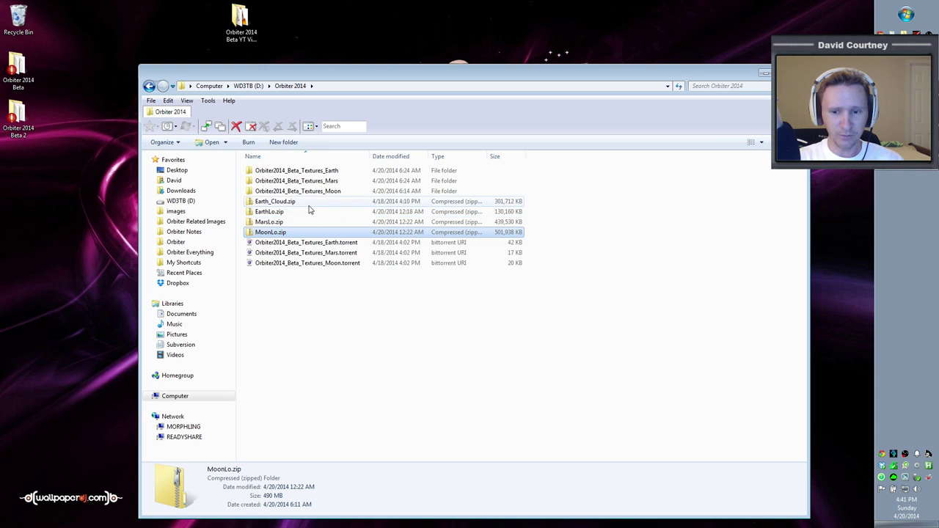
pyautogui.press('e')
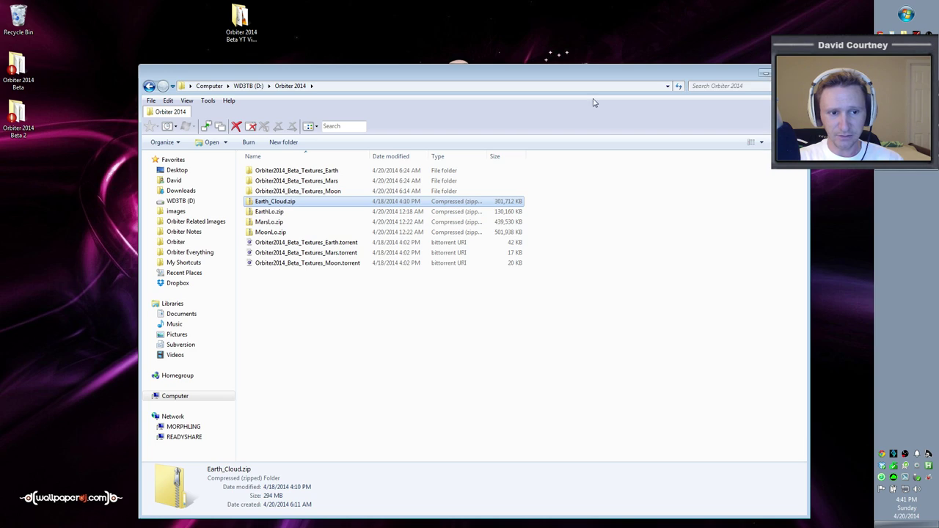
# Minimize the texture archives window, open the Orbiter 2014 Beta YT Video desktop folder and select its Textures2 folder
pyautogui.click(764, 76)
pyautogui.doubleClick(242, 22)
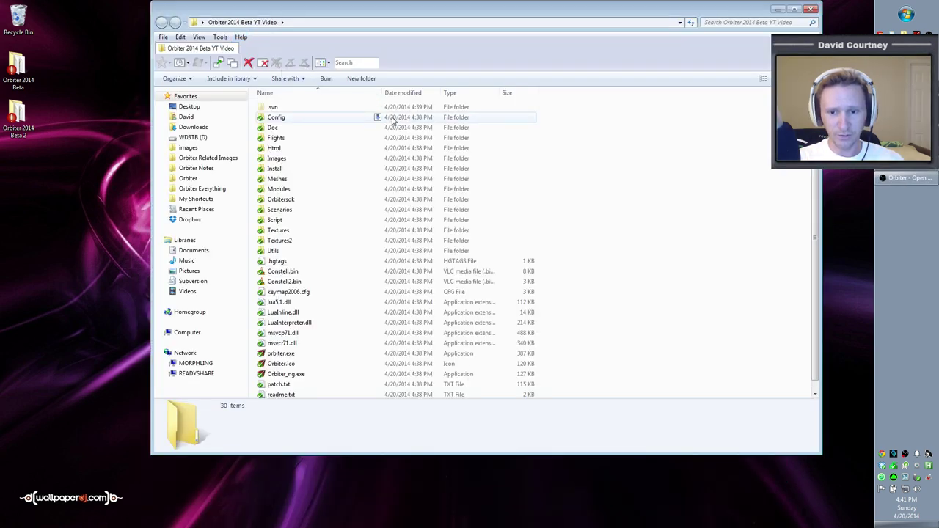
pyautogui.click(307, 242)
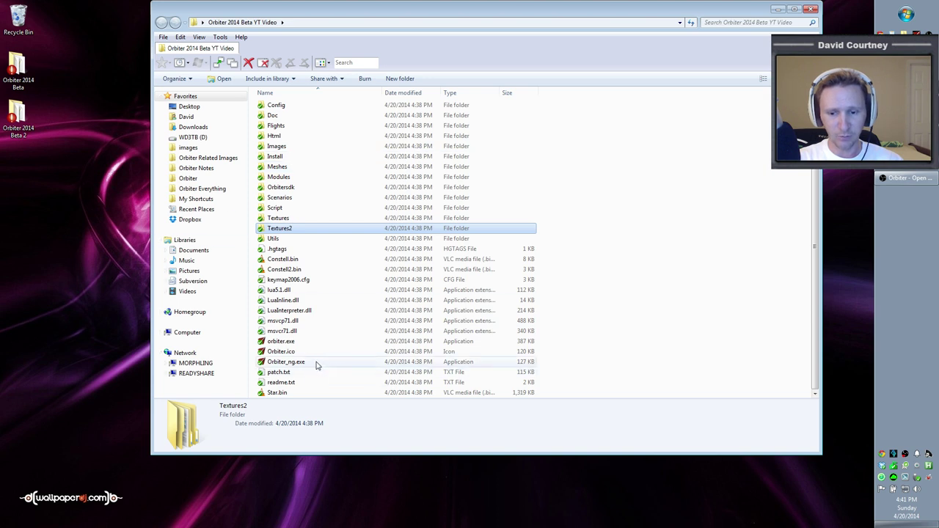
# Run orbiter.exe, launch Orbiter after the installation verification, and move the Launchpad over the folder window
pyautogui.doubleClick(308, 343)
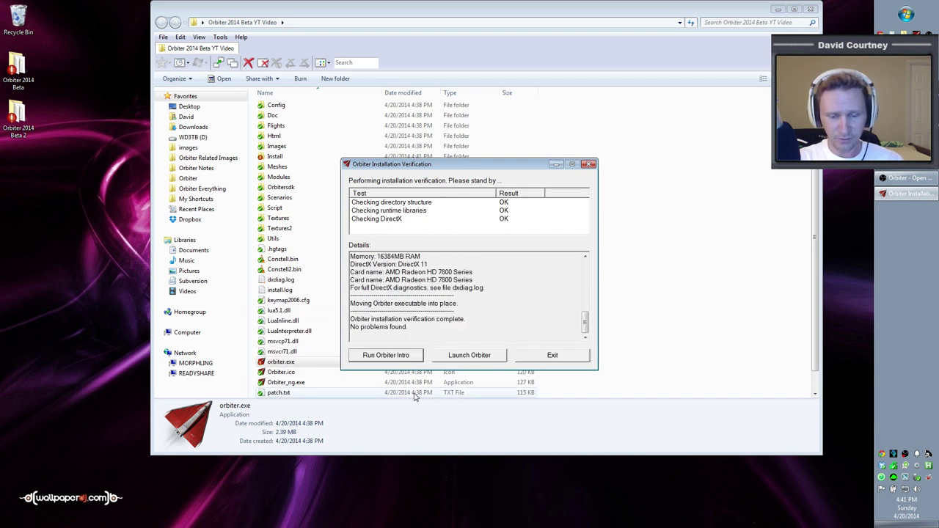
pyautogui.click(469, 357)
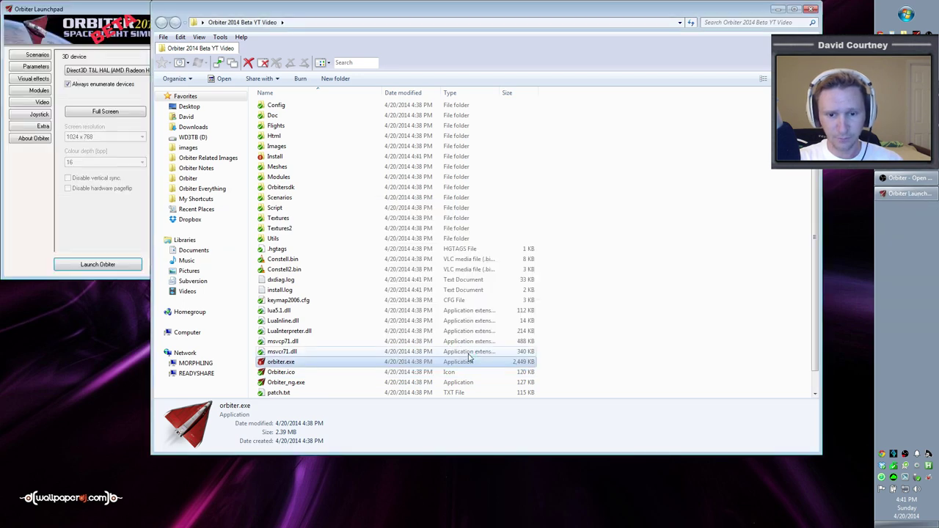
pyautogui.moveTo(392, 76); pyautogui.dragTo(408, 70)
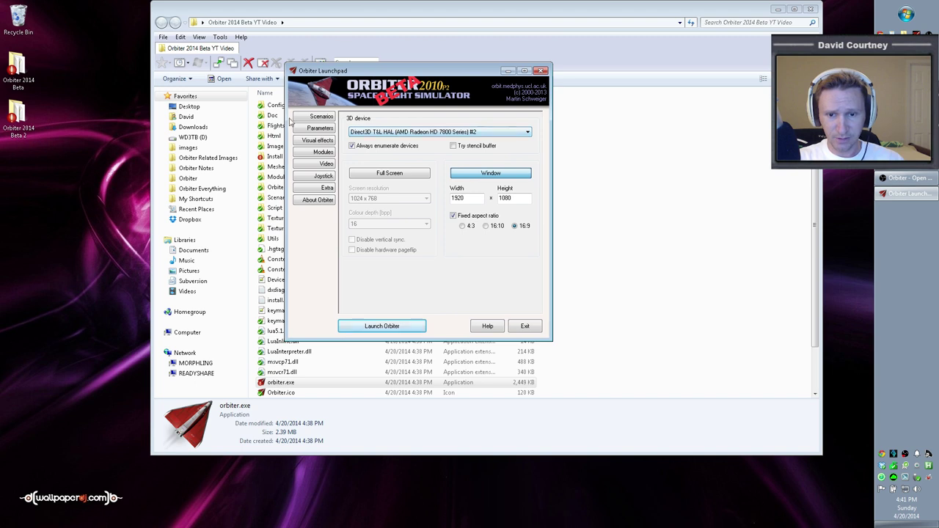
pyautogui.moveTo(424, 74); pyautogui.dragTo(440, 108)
# Set the Launchpad's 3D device to Direct3D T&L HAL (AMD Radeon HD 7800 Series) and enable Damage and failure simulation
pyautogui.click(343, 178)
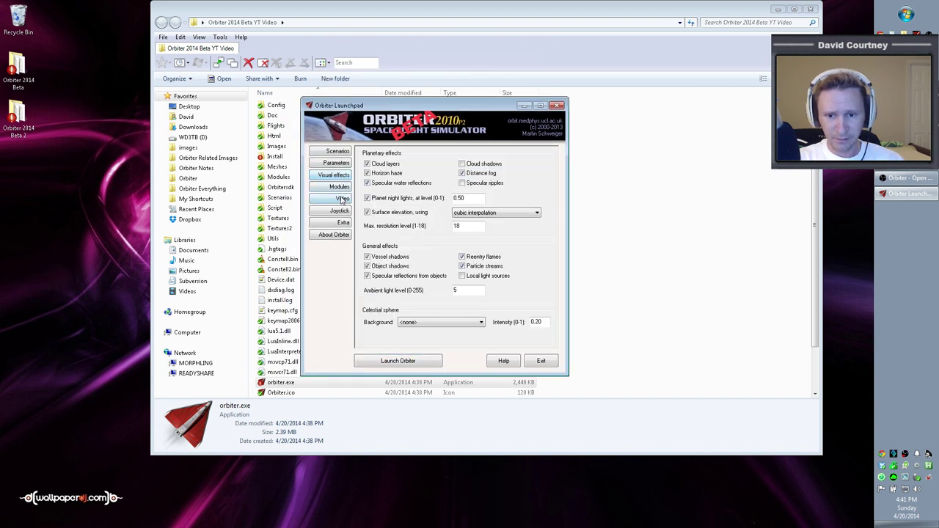
pyautogui.click(342, 198)
pyautogui.click(542, 168)
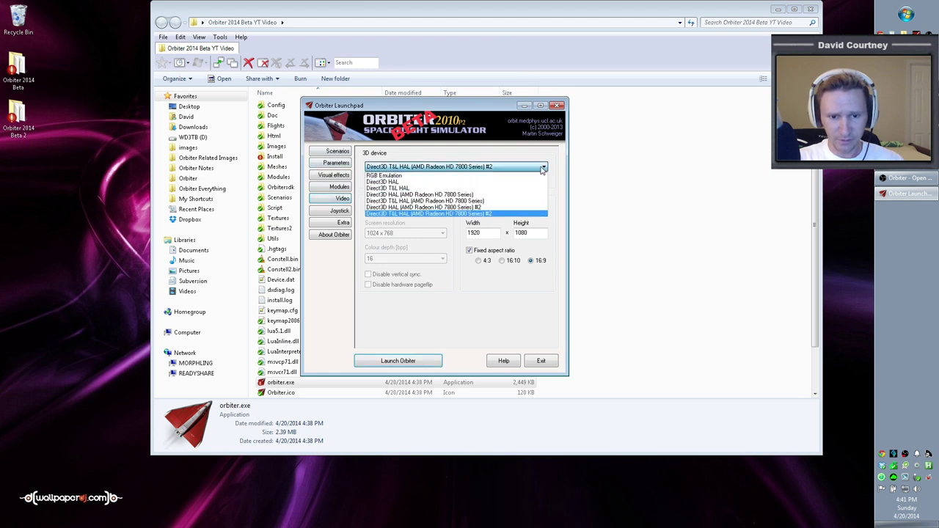
pyautogui.click(489, 202)
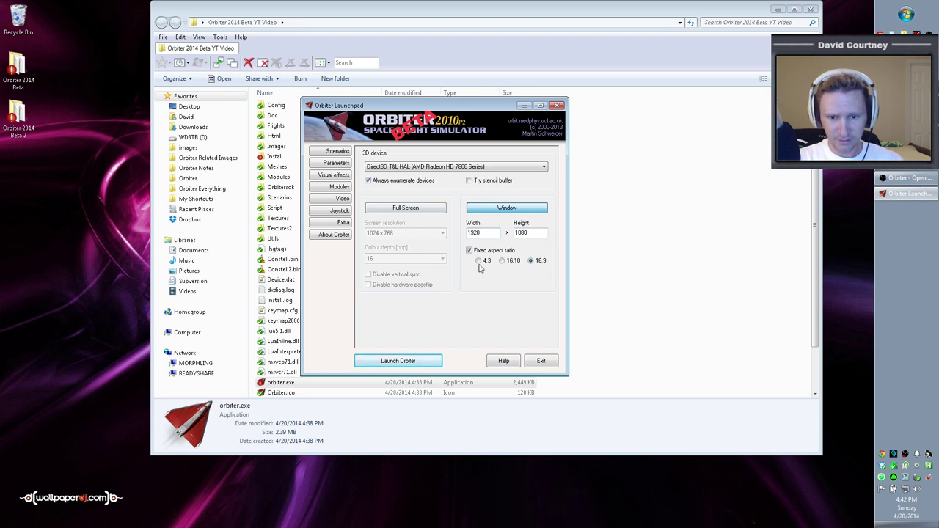
pyautogui.click(336, 164)
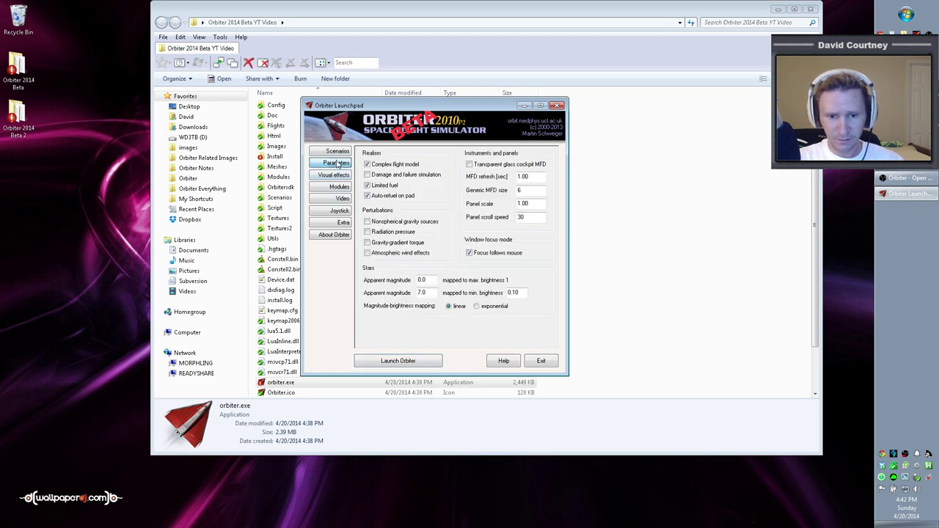
pyautogui.click(368, 175)
# Launch the Quickstart scenario from the Checklists scenario folder
pyautogui.click(338, 154)
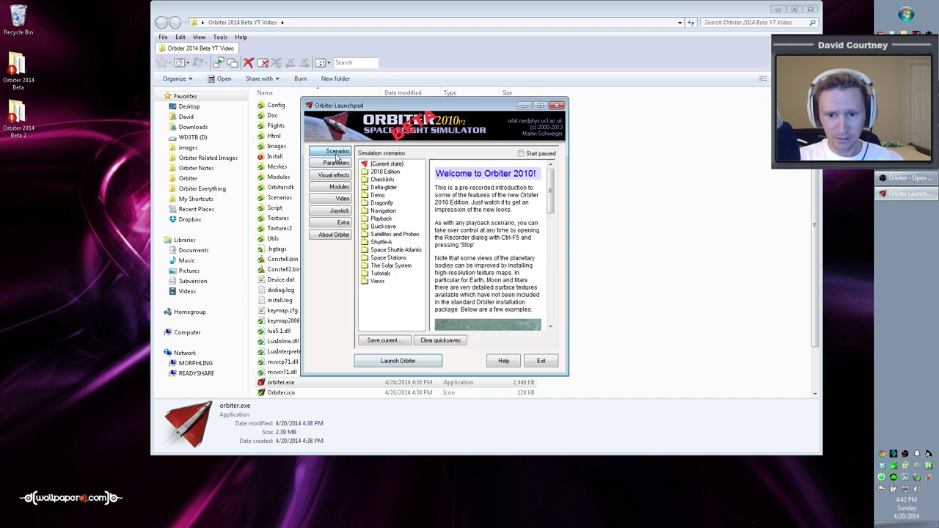
pyautogui.doubleClick(372, 179)
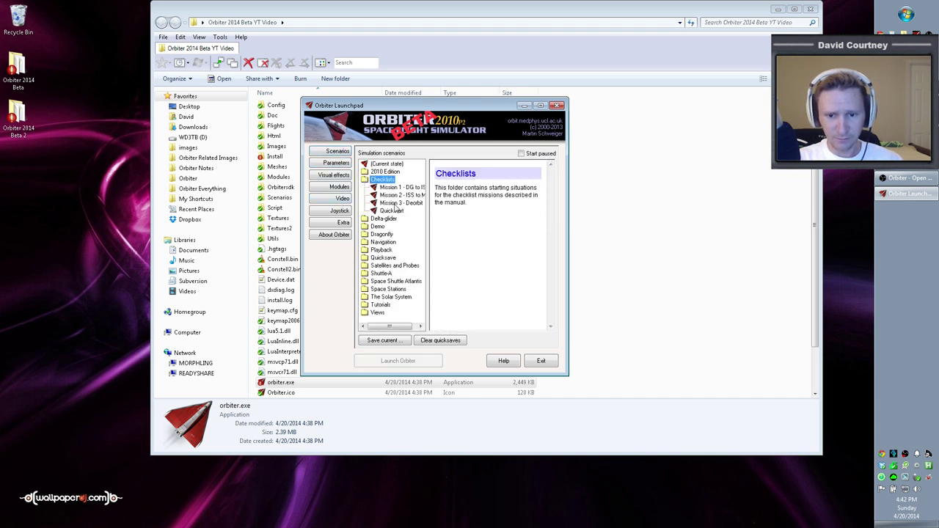
pyautogui.click(392, 210)
pyautogui.click(428, 360)
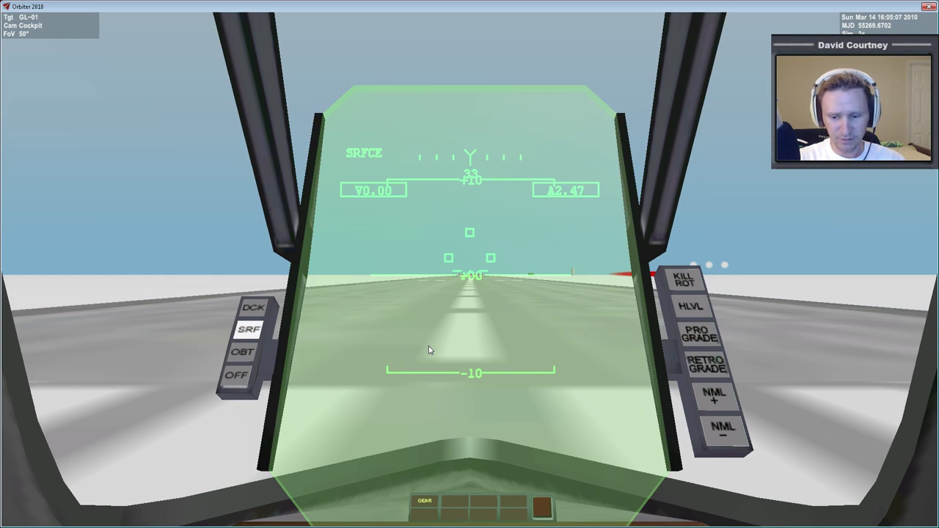
# Switch to the external view and examine the terrain around the spacecraft and runway, from close range out to orbital distance and back
pyautogui.press('F1')
pyautogui.scroll(-5, 490, 359)
pyautogui.hotkey('ctrl', 'Down')
pyautogui.scroll(-10, 488, 349)
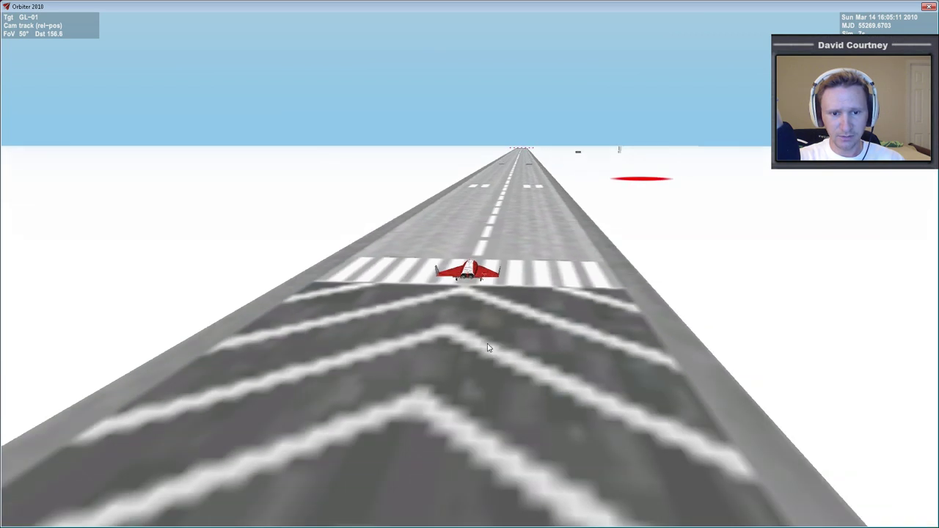
pyautogui.scroll(-10, 489, 347)
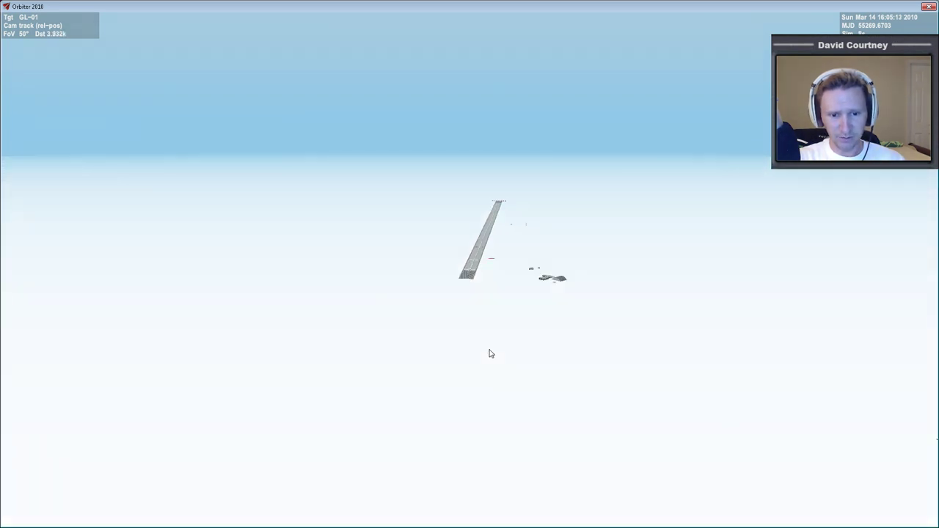
pyautogui.hotkey('ctrl', 'Left')
pyautogui.scroll(-15, 495, 349)
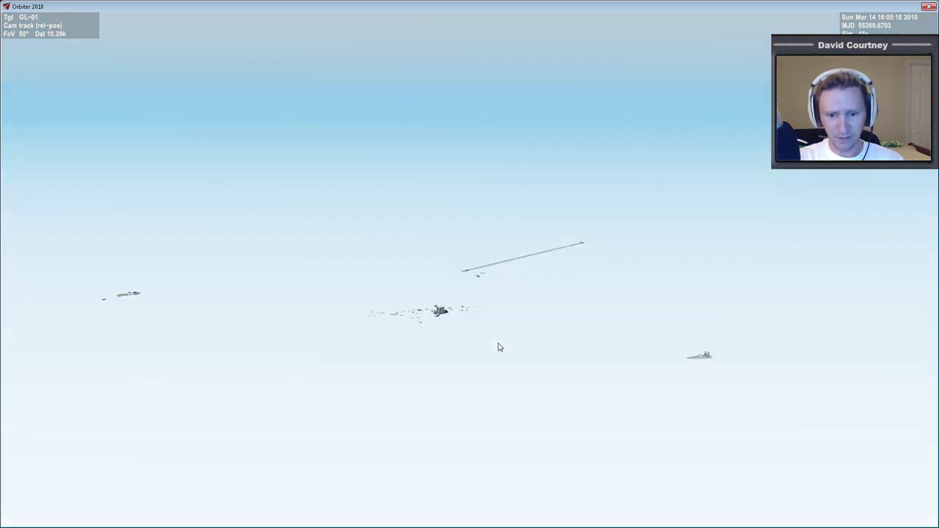
pyautogui.scroll(-5, 499, 337)
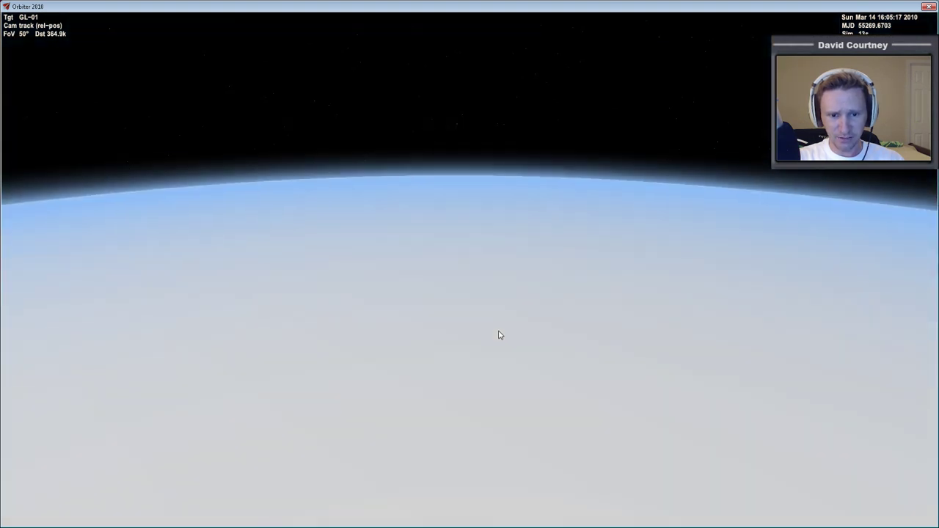
pyautogui.scroll(20, 501, 329)
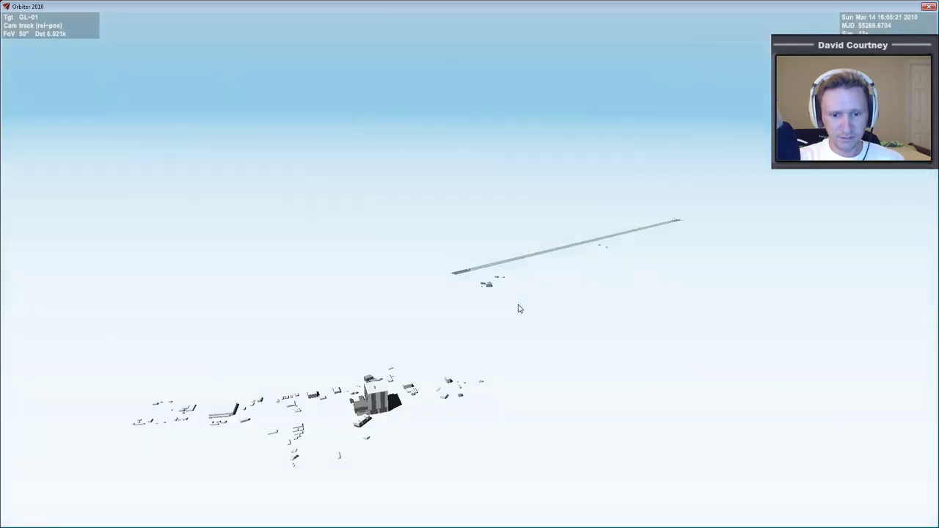
pyautogui.scroll(15, 518, 309)
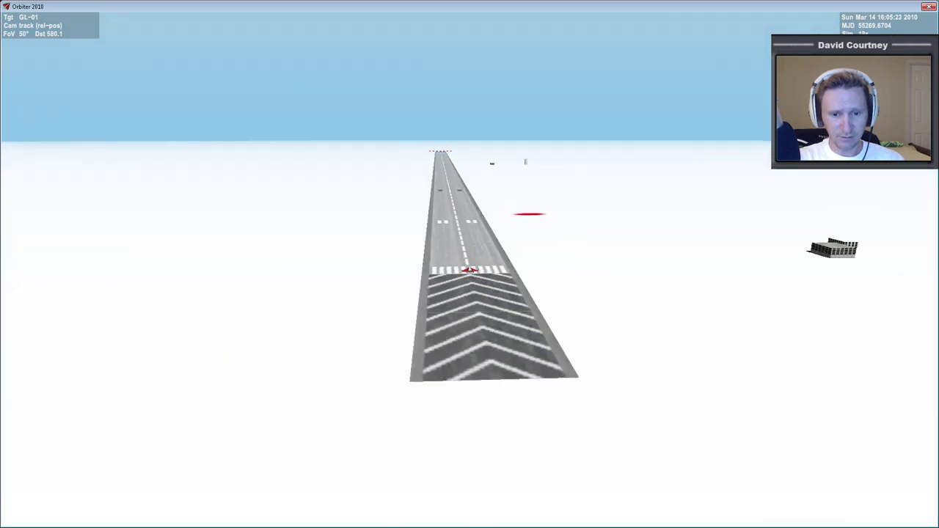
# Examine the spacecraft on the runway up close, alternating between the cockpit and external views and rotating the camera behind it
pyautogui.scroll(8, 521, 350)
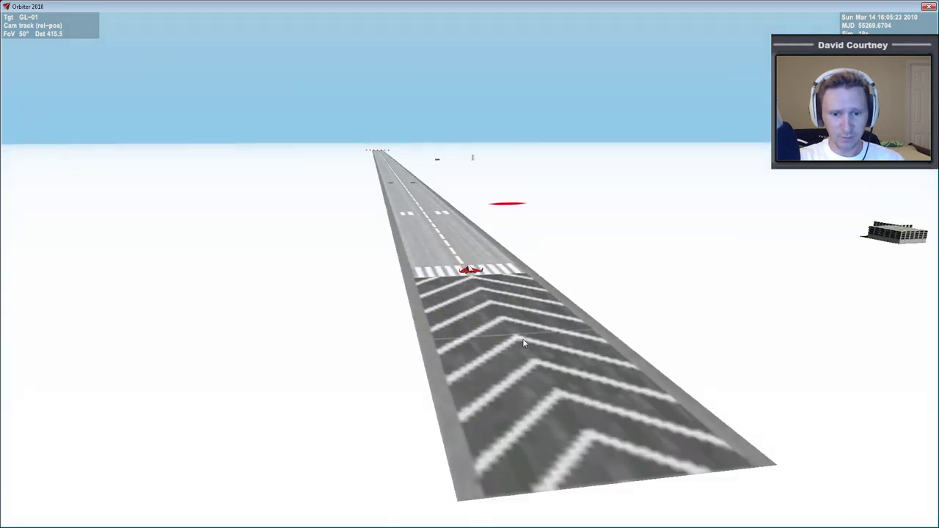
pyautogui.press('F1')
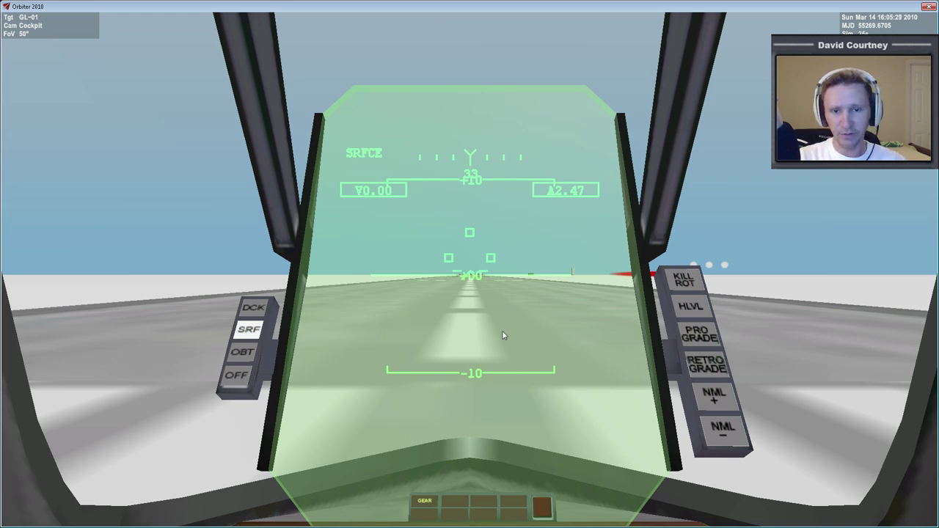
pyautogui.press('F1')
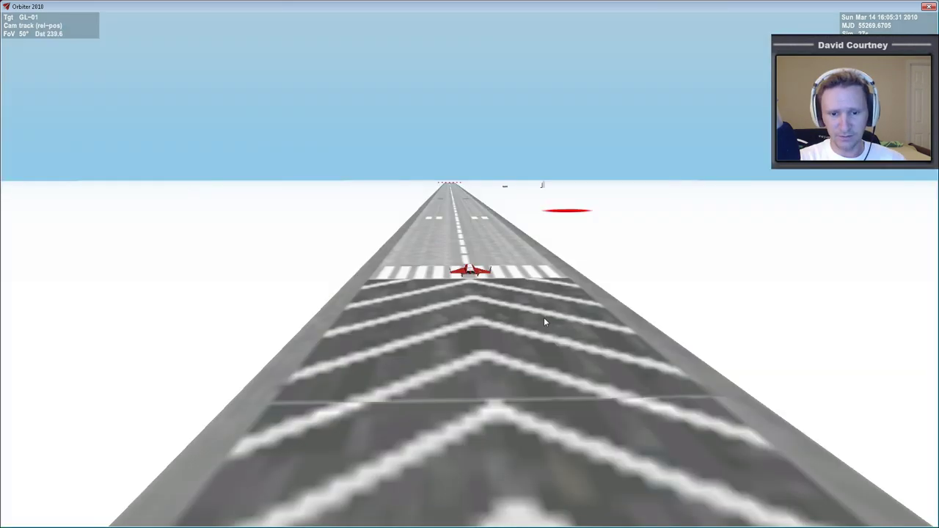
pyautogui.hotkey('ctrl', 'Left')
pyautogui.hotkey('ctrl', 'Left')
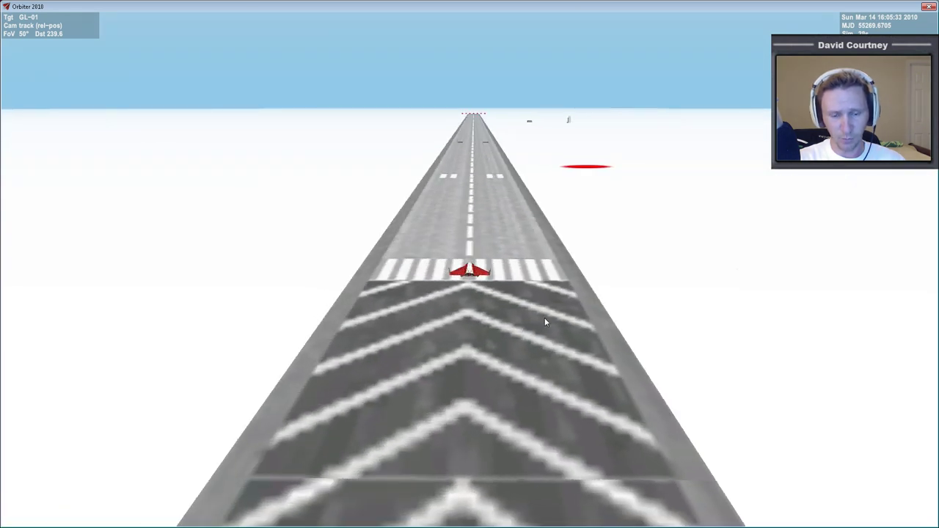
pyautogui.scroll(4, 544, 317)
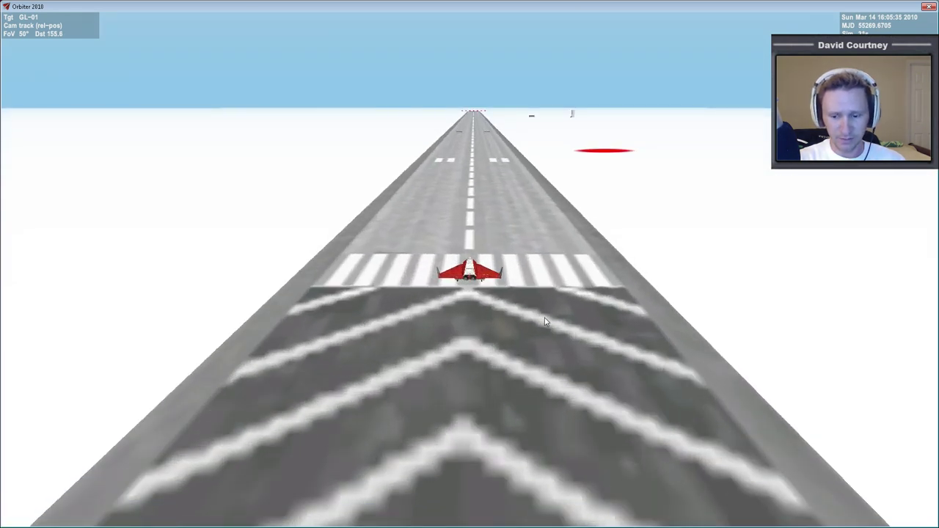
# Exit the simulation and the Orbiter Launchpad, and minimize the Orbiter 2014 Beta YT Video folder window
pyautogui.moveTo(469, 3)
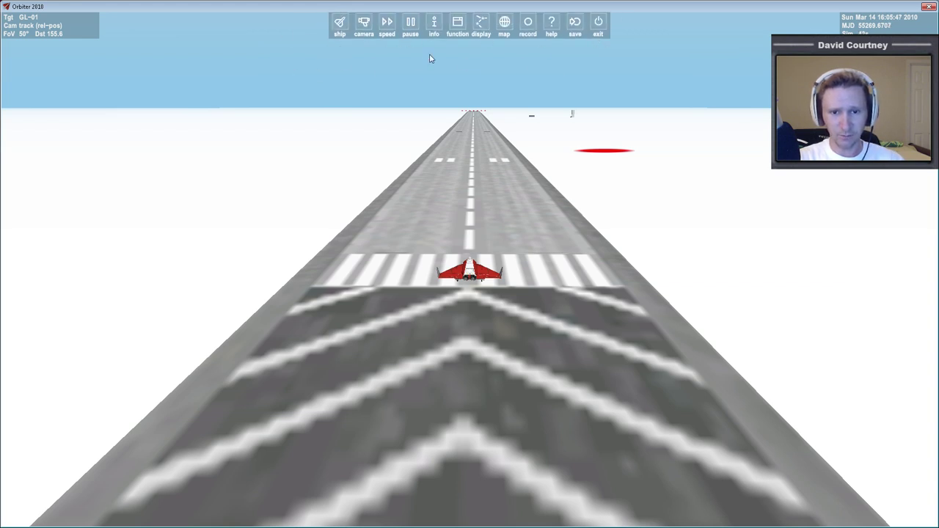
pyautogui.click(598, 23)
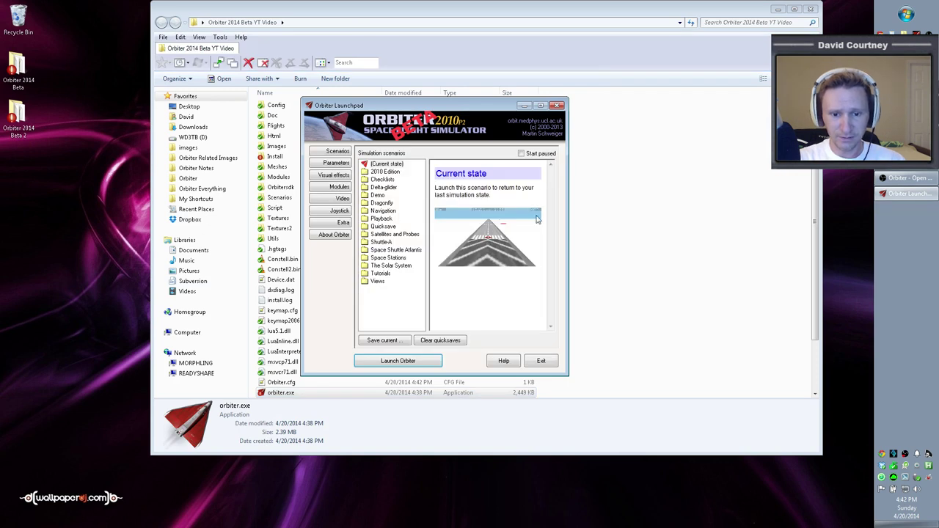
pyautogui.click(541, 361)
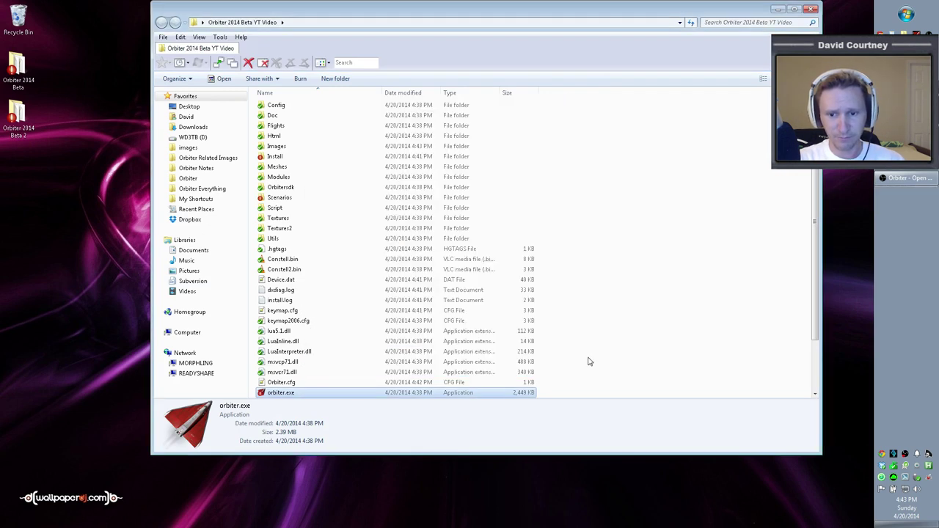
pyautogui.click(778, 9)
pyautogui.click(439, 279)
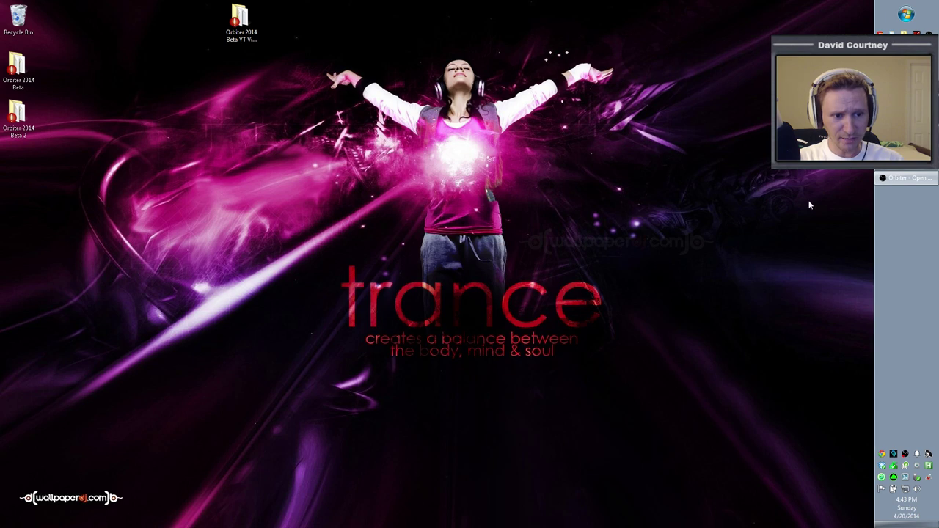
# Open the Orbiter 2014 folder on drive D and review its texture archives, looking inside EarthLo.zip at the Textures folder
pyautogui.click(906, 177)
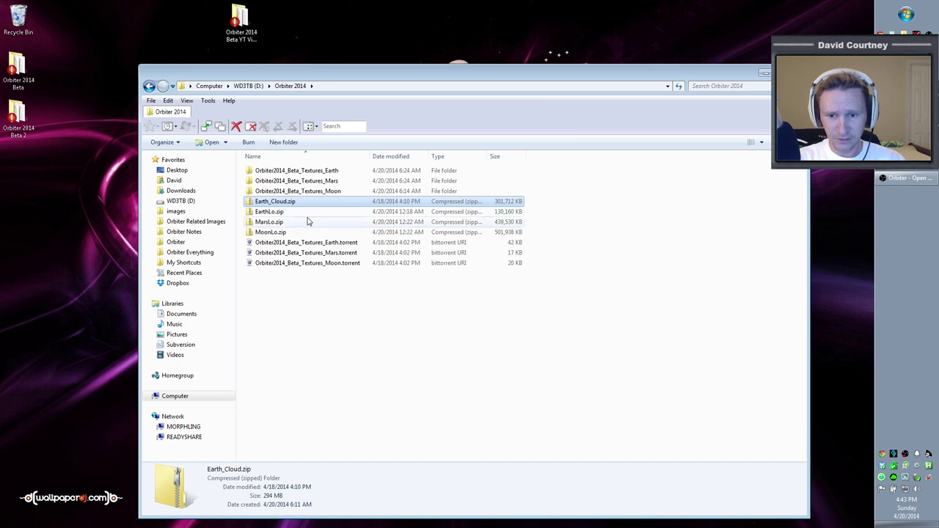
pyautogui.click(273, 213)
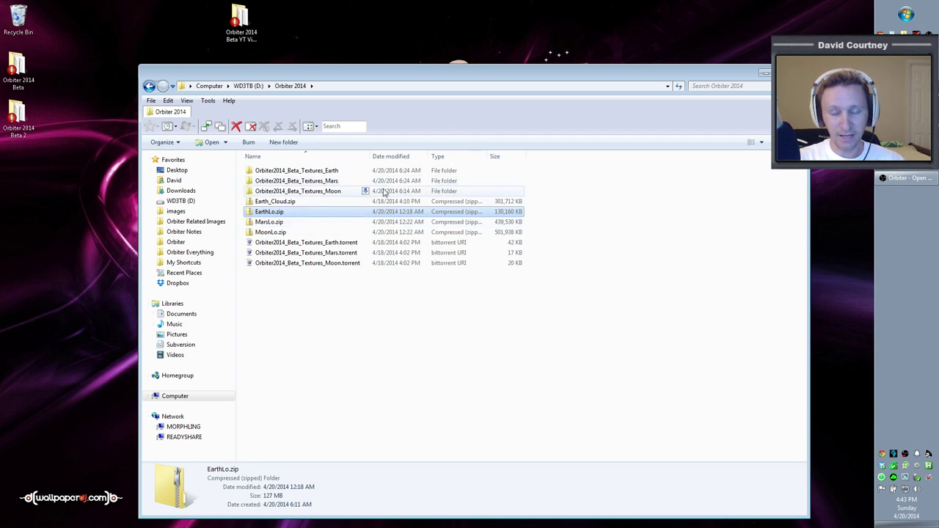
pyautogui.doubleClick(321, 214)
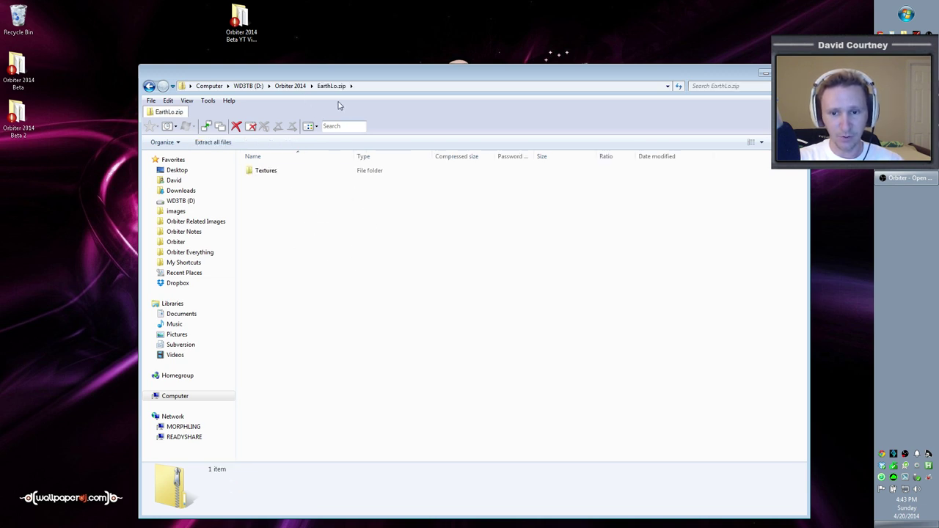
pyautogui.click(276, 174)
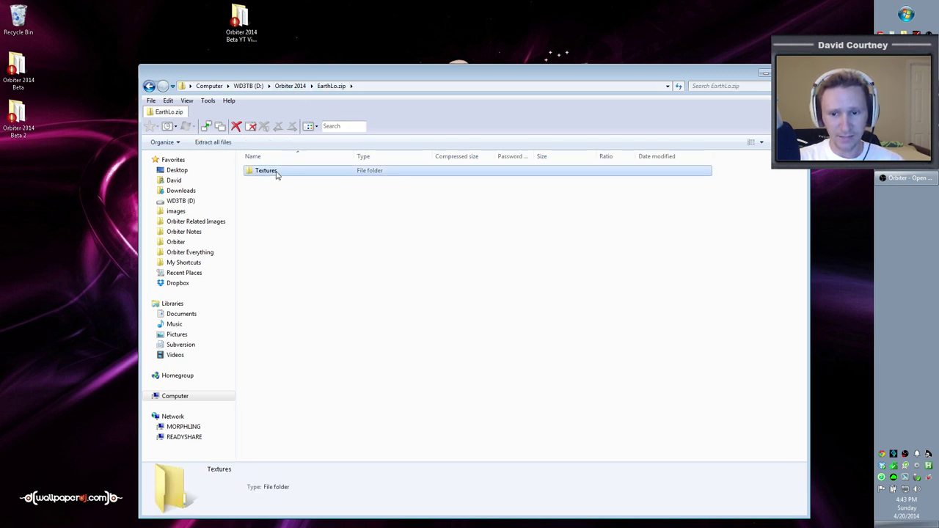
pyautogui.click(345, 279)
pyautogui.press('BackSpace')
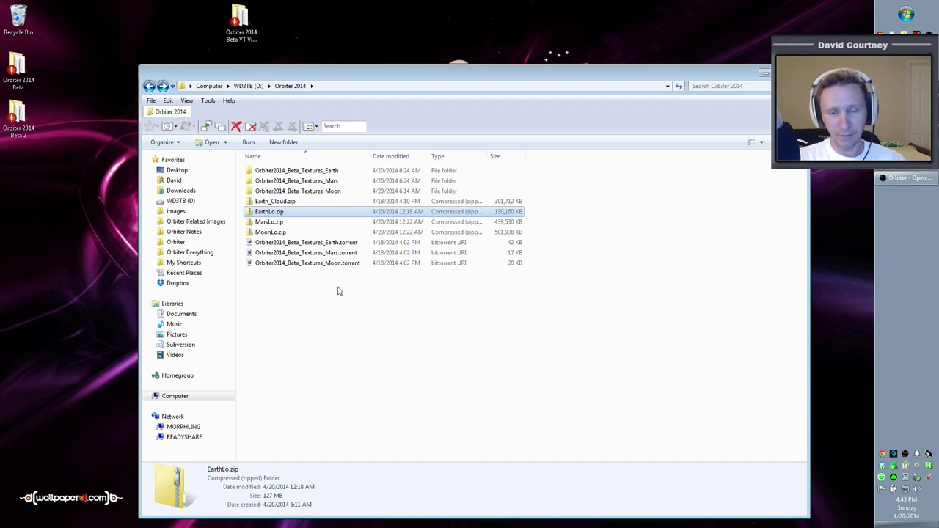
pyautogui.click(339, 202)
pyautogui.click(338, 222)
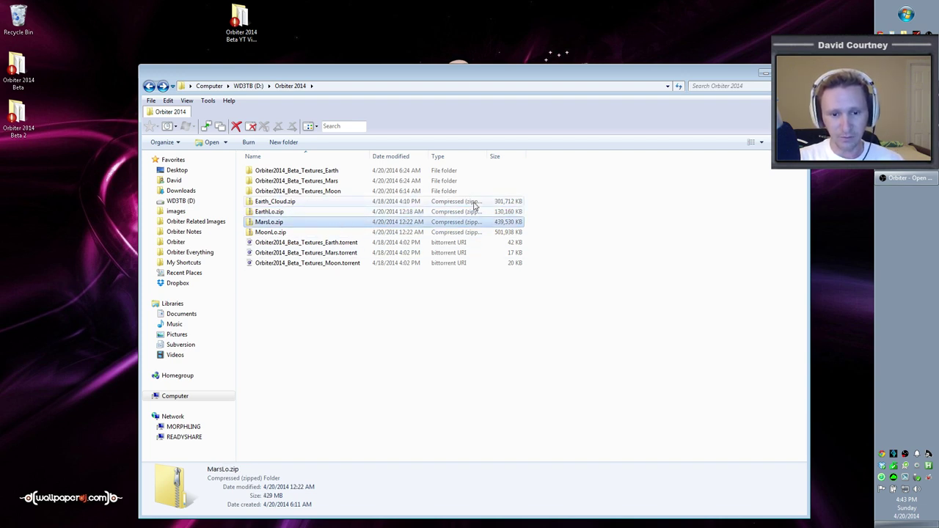
# Extract EarthLo.zip with 7-Zip to the Orbiter 2014 Beta YT Video folder on the desktop
pyautogui.click(310, 214)
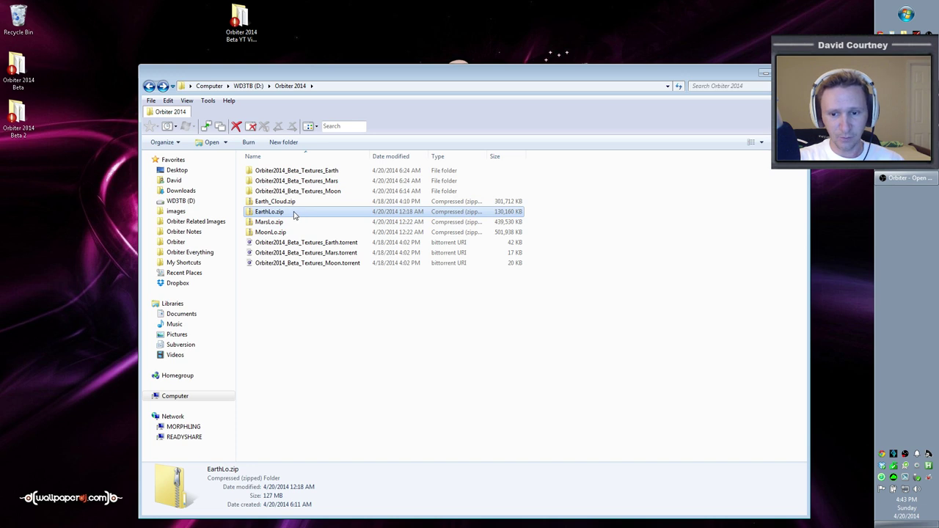
pyautogui.rightClick(293, 213)
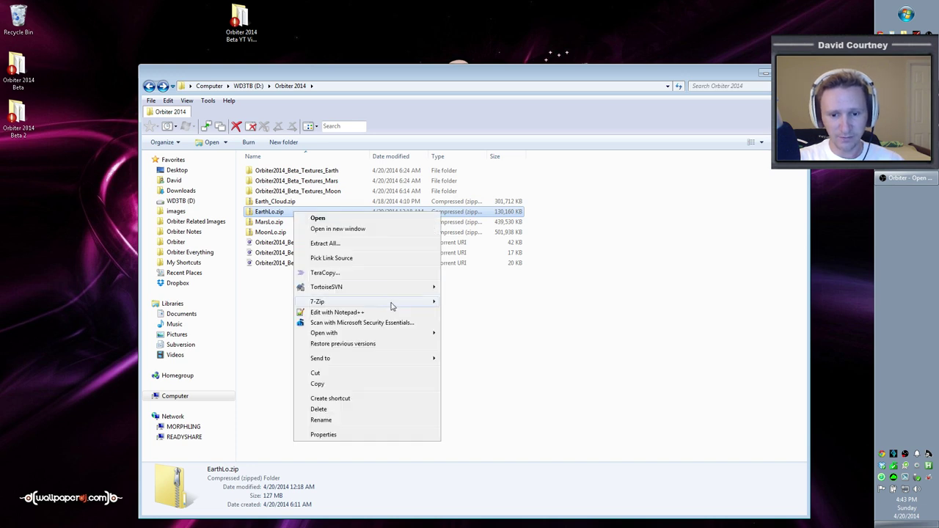
pyautogui.moveTo(391, 304)
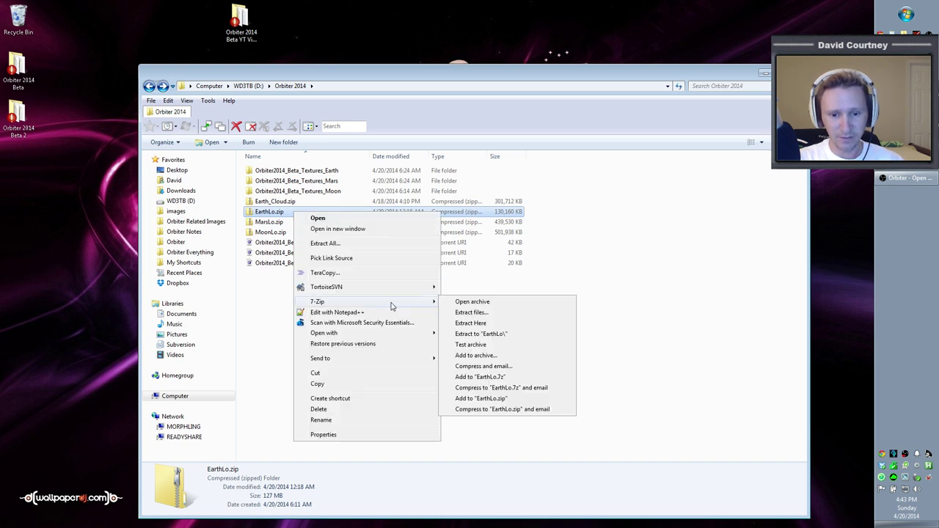
pyautogui.click(470, 313)
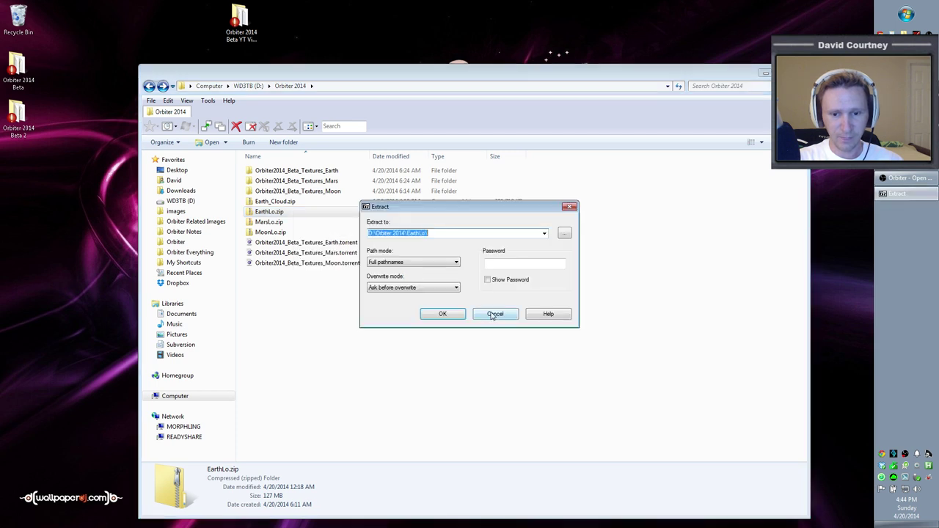
pyautogui.click(463, 235)
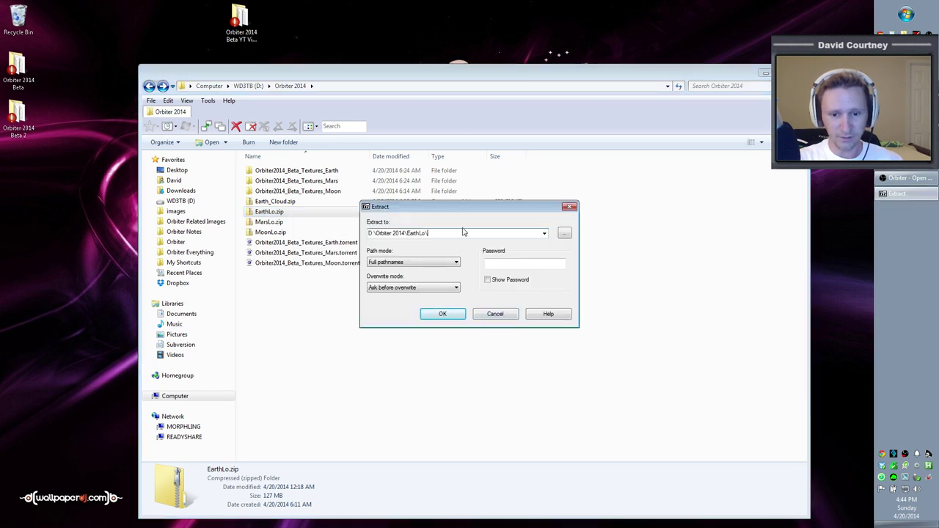
pyautogui.doubleClick(463, 232)
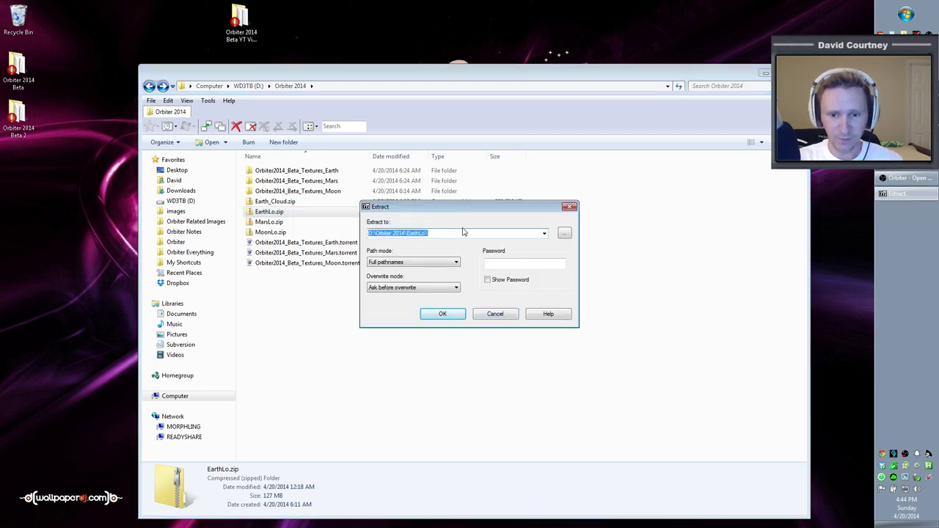
pyautogui.write('C:\\USERS\\DAVID\\DESKTOP')
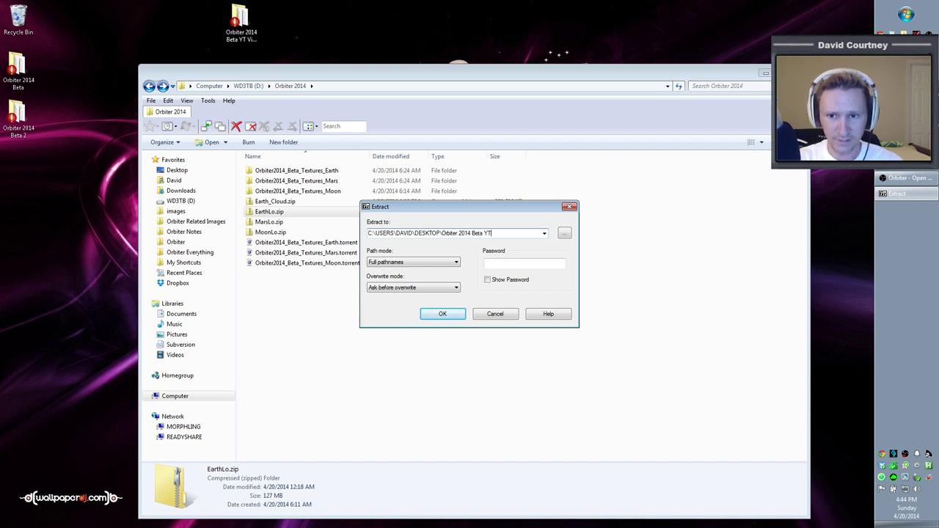
pyautogui.click(254, 43)
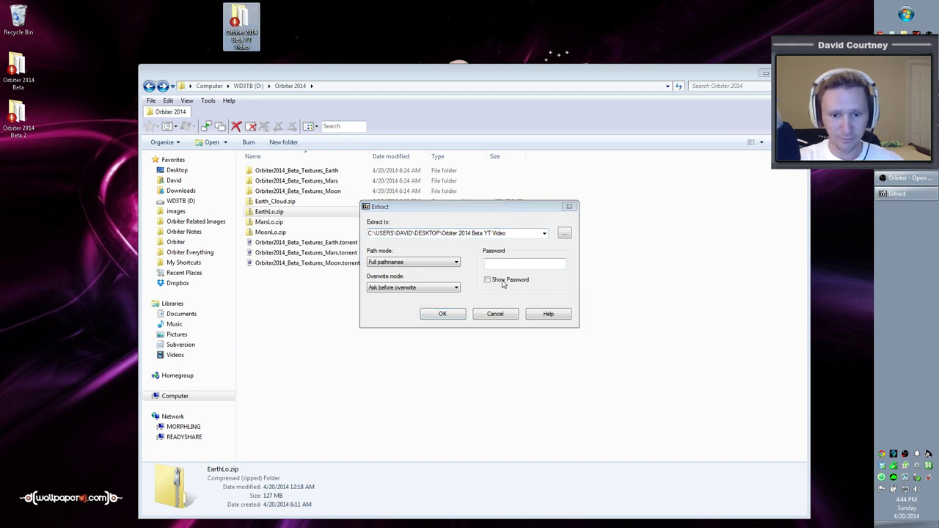
pyautogui.click(532, 235)
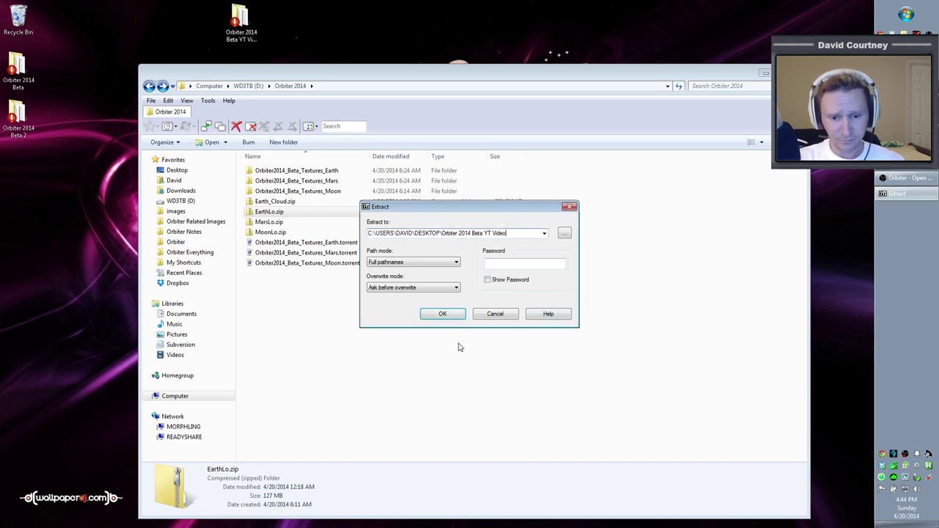
pyautogui.click(443, 314)
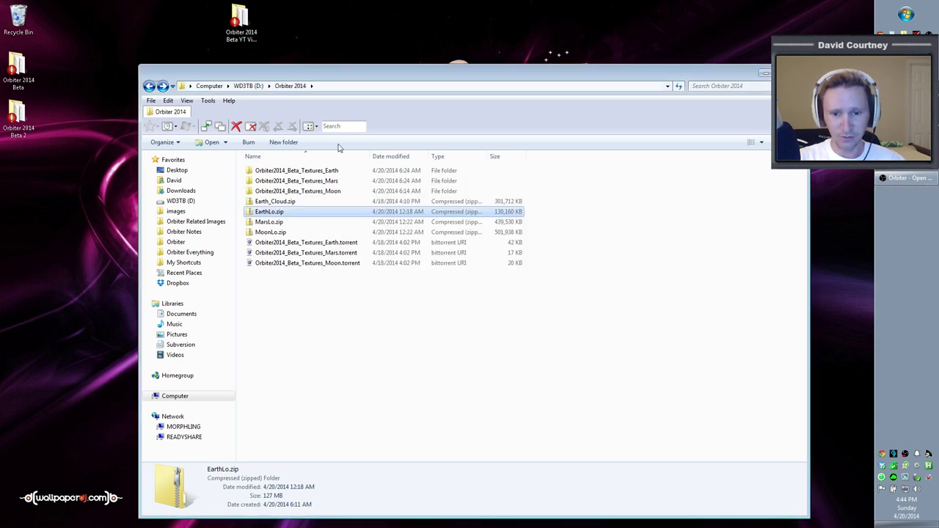
# Duplicate the Orbiter 2014 folder tab, try copying the Textures folder out of EarthLo.zip into that folder, and cancel the copy
pyautogui.doubleClick(303, 212)
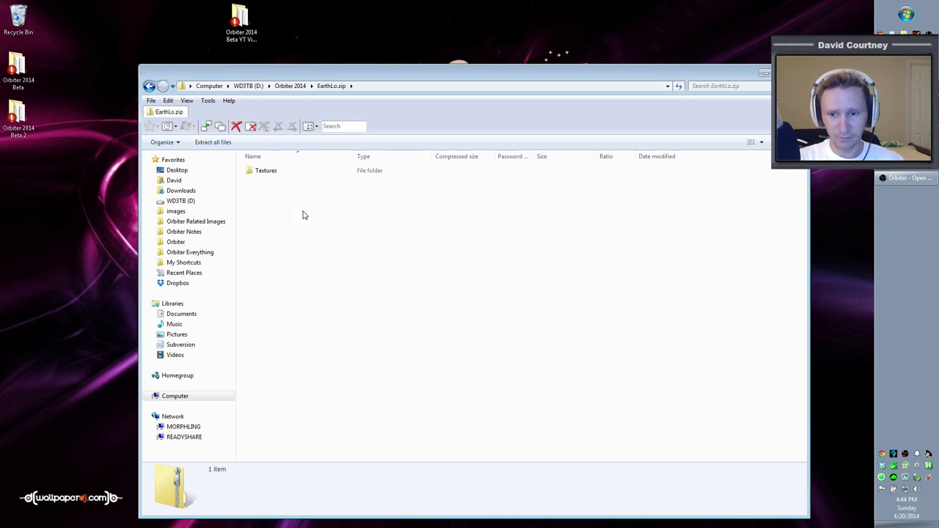
pyautogui.press('BackSpace')
pyautogui.click(219, 126)
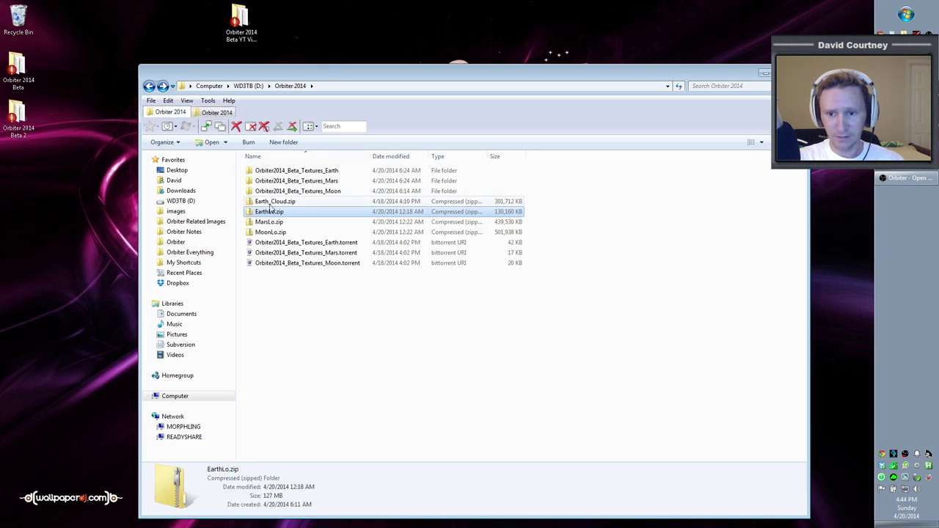
pyautogui.doubleClick(291, 213)
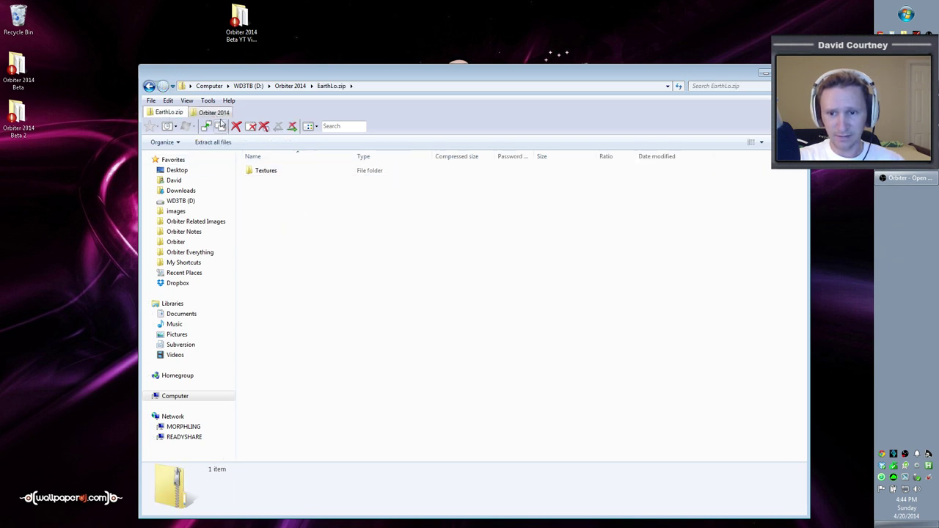
pyautogui.click(269, 174)
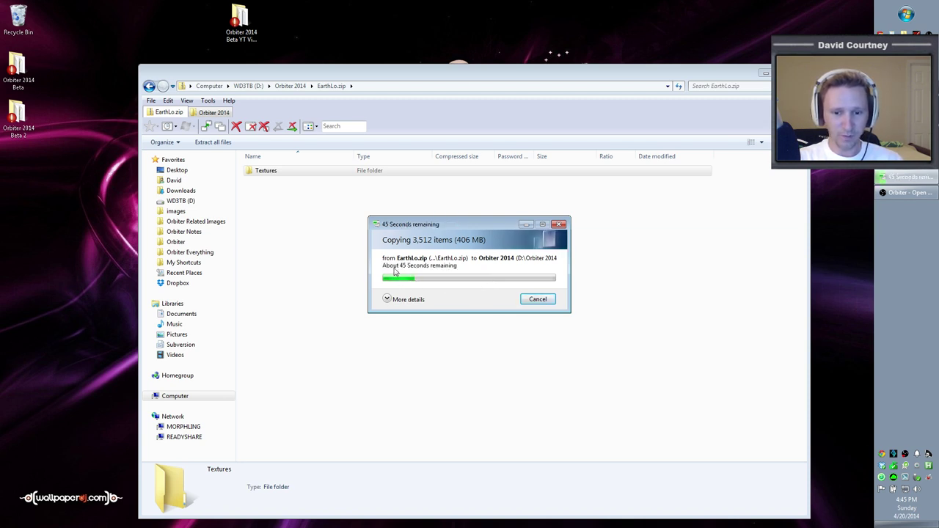
pyautogui.click(547, 302)
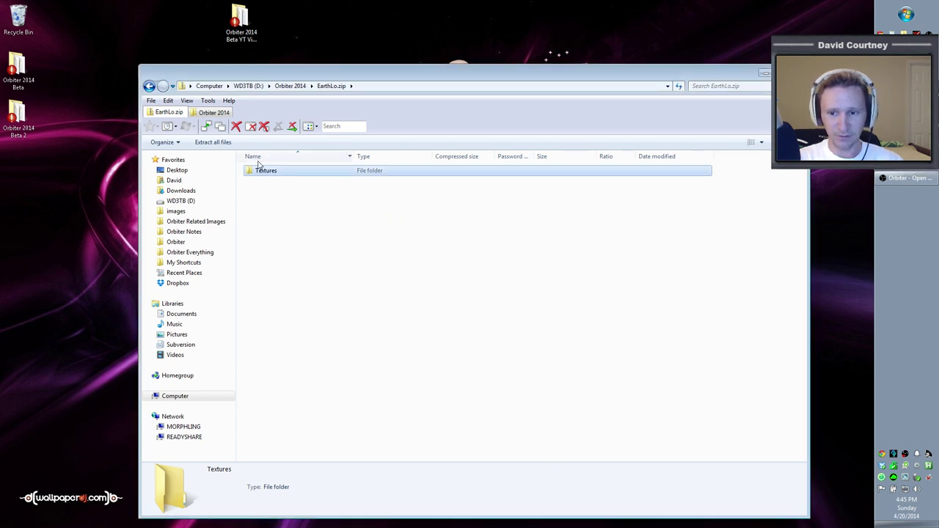
# Permanently delete the partially copied Textures folder from the Orbiter 2014 folder on drive D
pyautogui.click(214, 112)
pyautogui.click(297, 205)
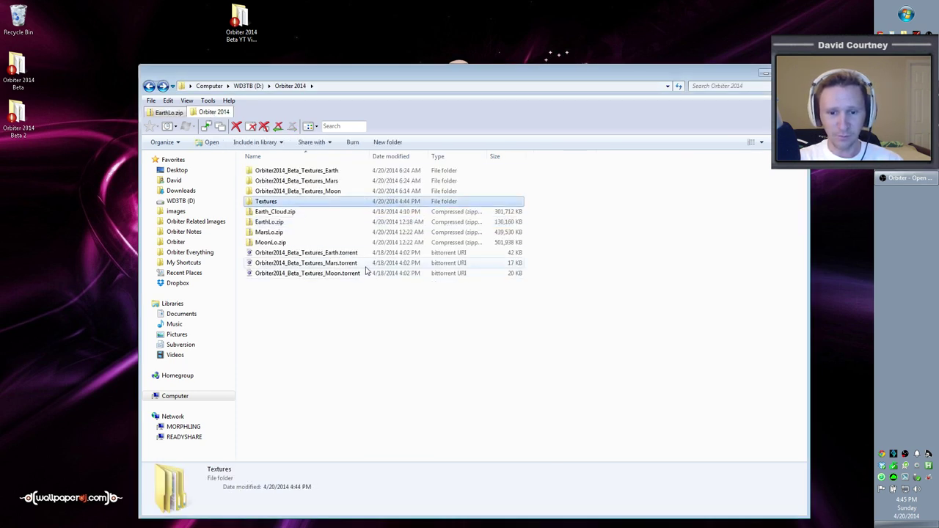
pyautogui.hotkey('shift', 'Delete')
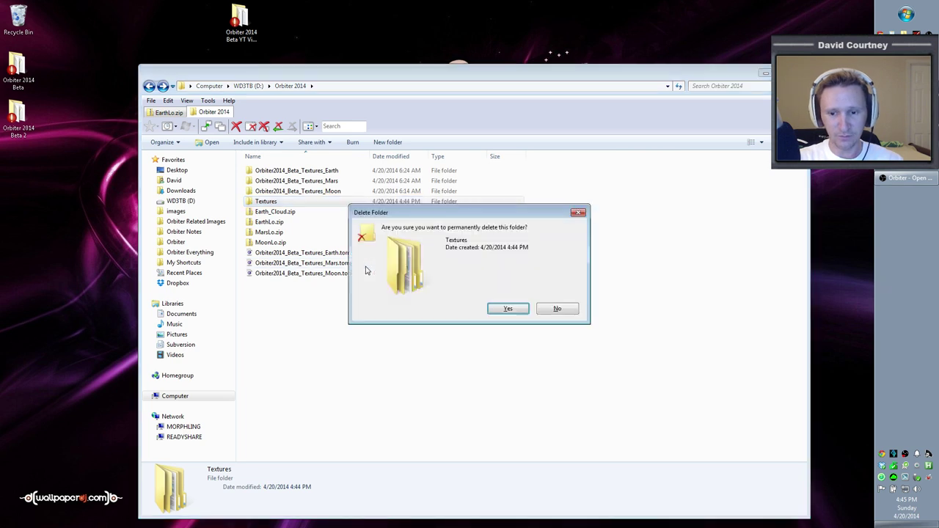
pyautogui.click(507, 309)
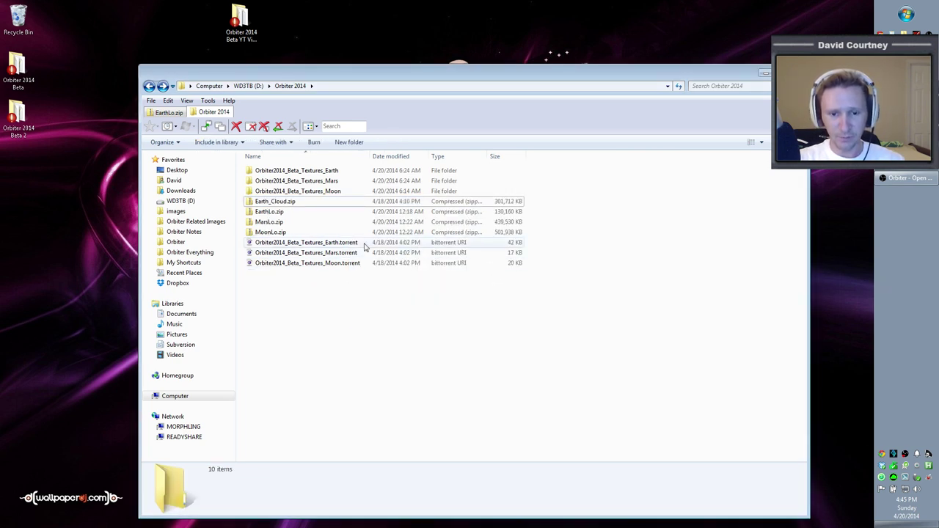
# Open the 7-Zip extraction settings for Earth_Cloud.zip in the Orbiter 2014 folder
pyautogui.click(301, 211)
pyautogui.click(299, 203)
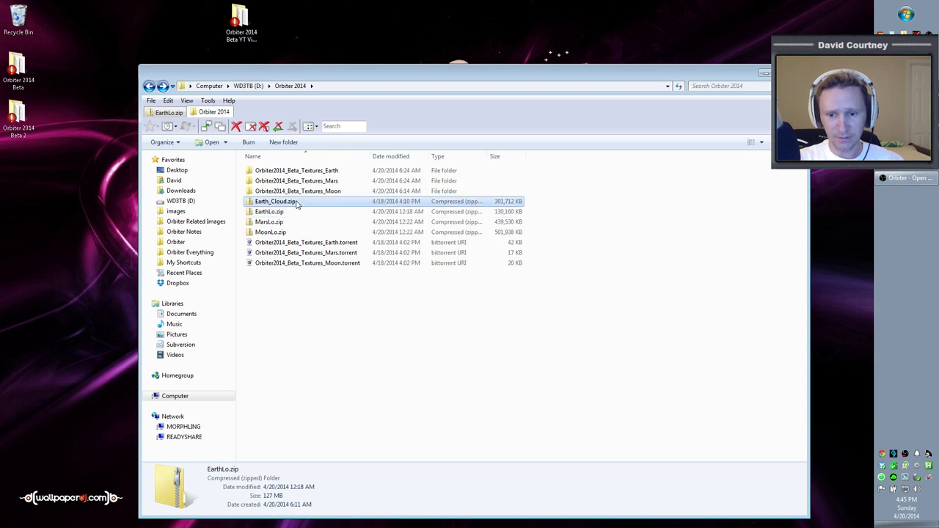
pyautogui.rightClick(302, 203)
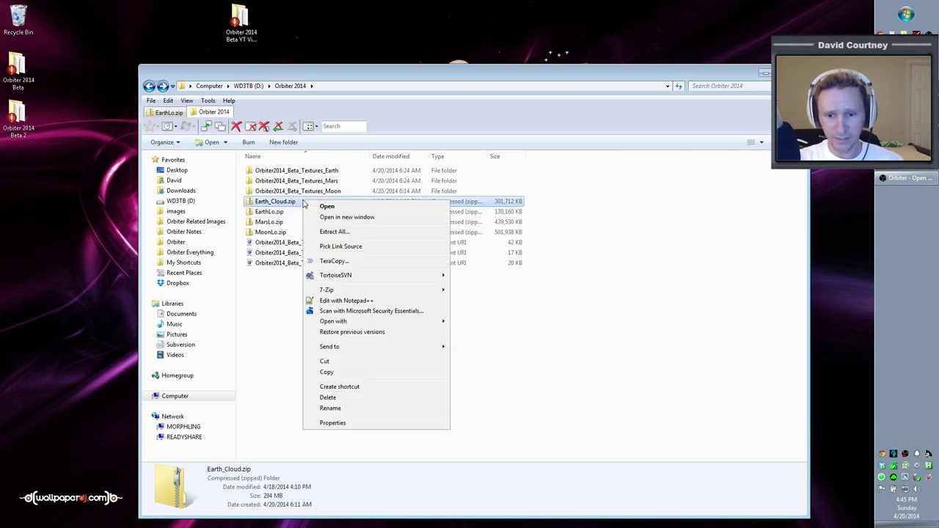
pyautogui.moveTo(395, 296)
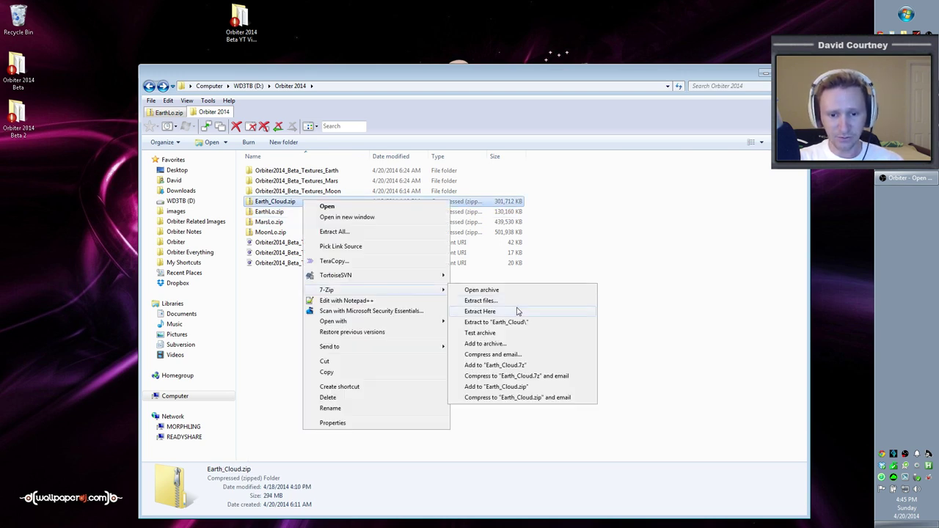
pyautogui.click(481, 301)
pyautogui.click(470, 235)
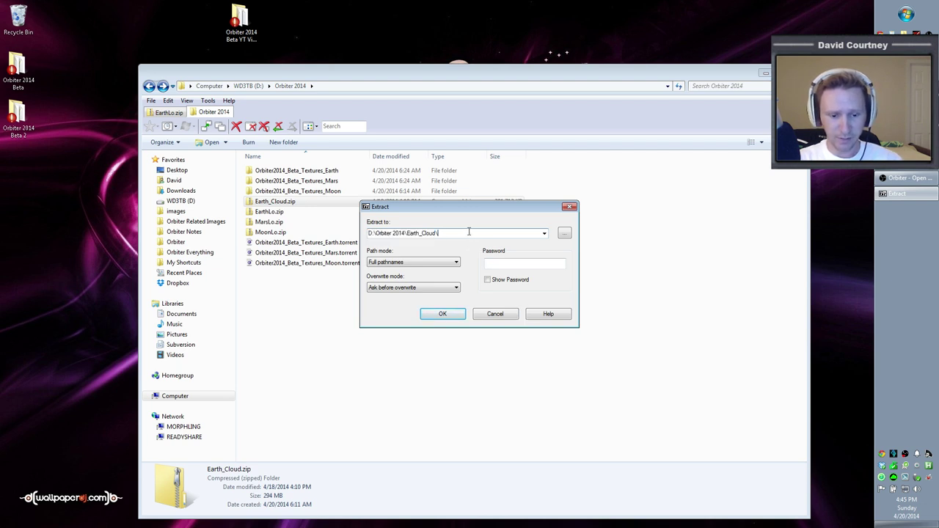
pyautogui.hotkey('ctrl', 'a')
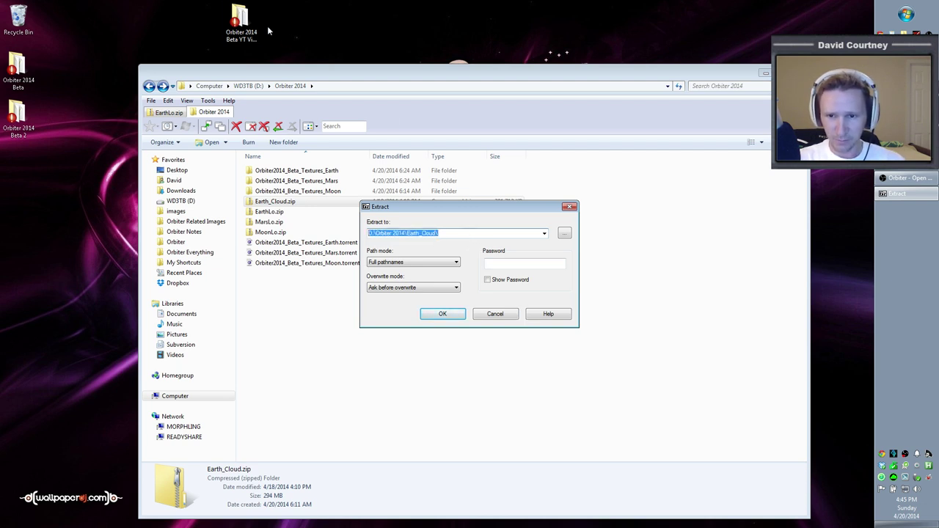
# Copy the full path of the Orbiter 2014 Beta YT Video folder on the desktop and minimize its window
pyautogui.rightClick(238, 27)
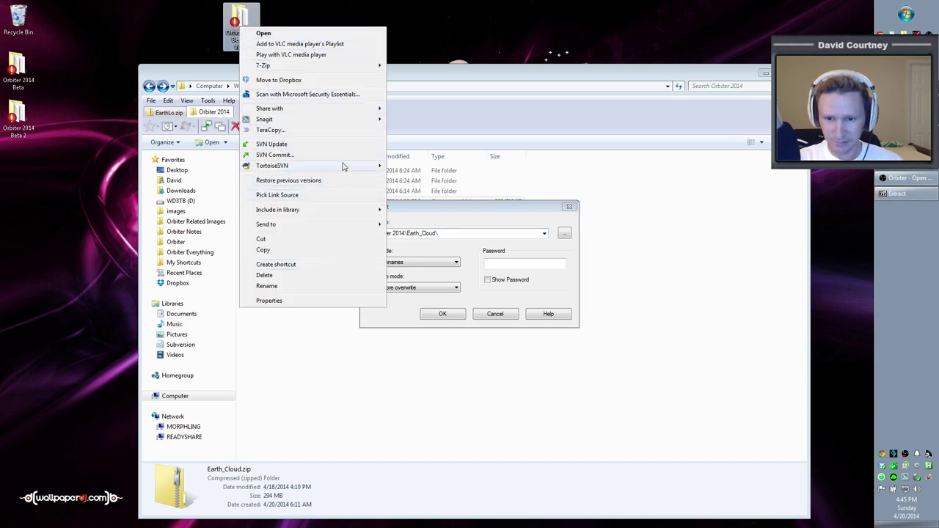
pyautogui.press('Escape')
pyautogui.press('Escape')
pyautogui.doubleClick(249, 33)
pyautogui.click(323, 22)
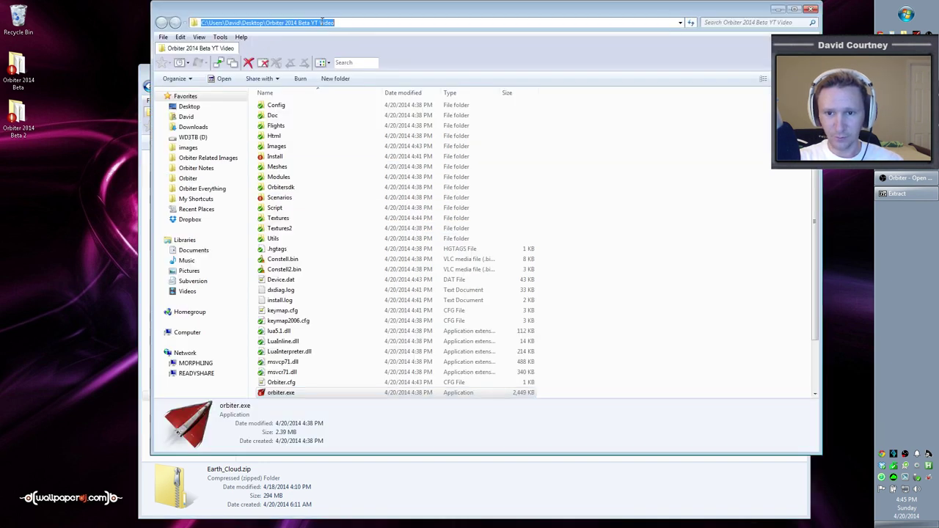
pyautogui.rightClick(323, 23)
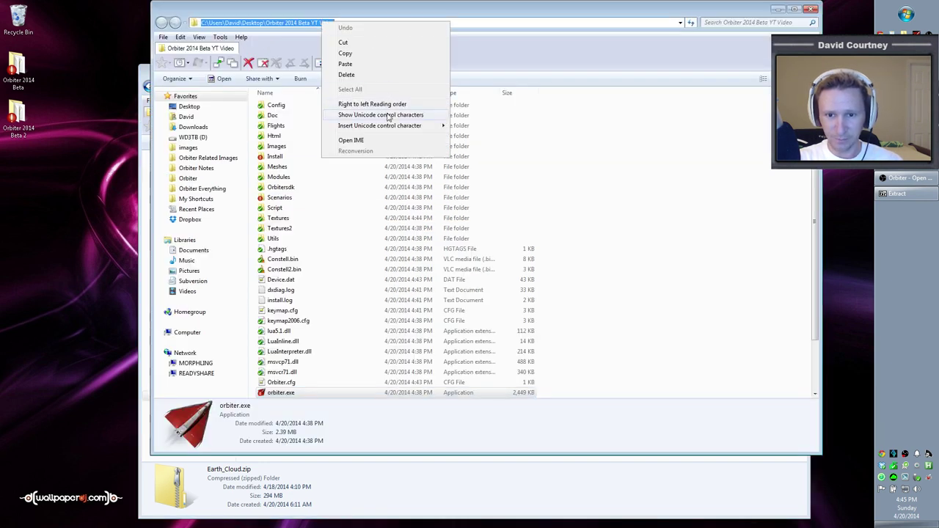
pyautogui.click(402, 54)
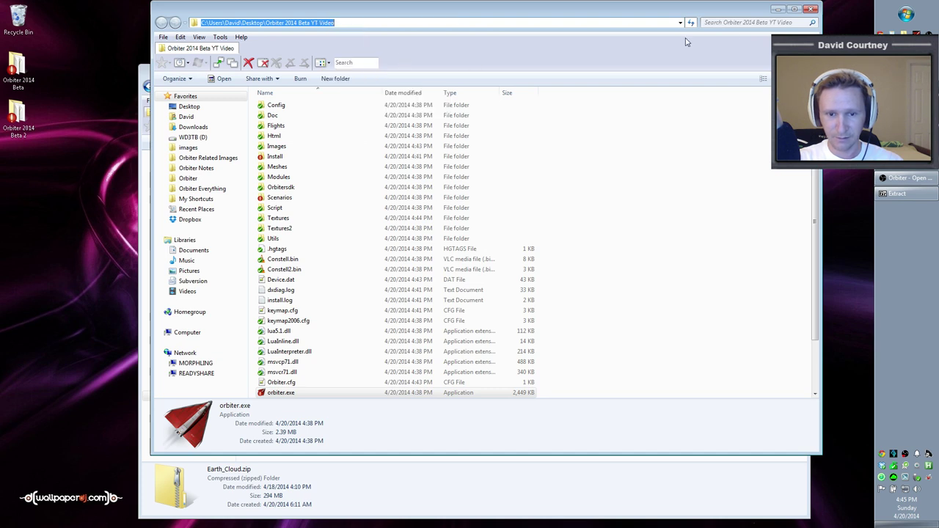
pyautogui.click(778, 9)
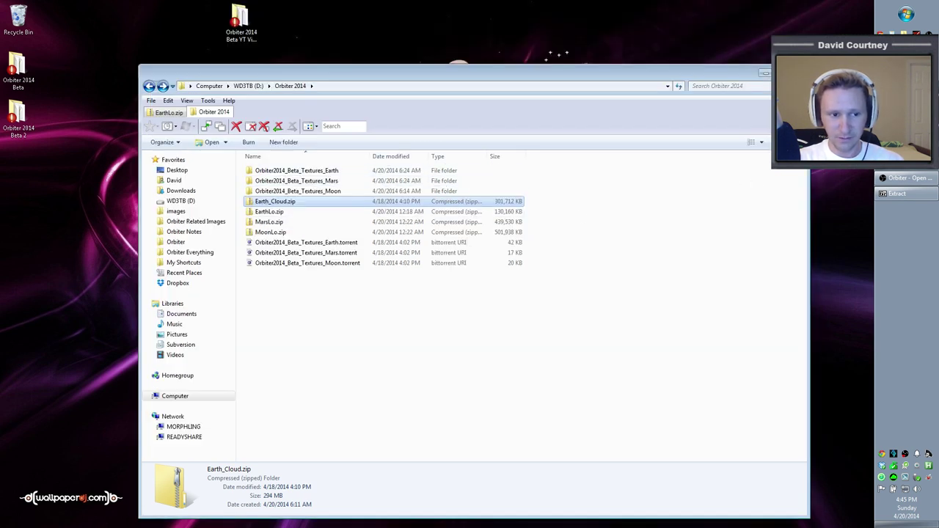
# Extract Earth_Cloud.zip using the copied Orbiter 2014 Beta YT Video folder path as the destination
pyautogui.click(898, 193)
pyautogui.click(452, 233)
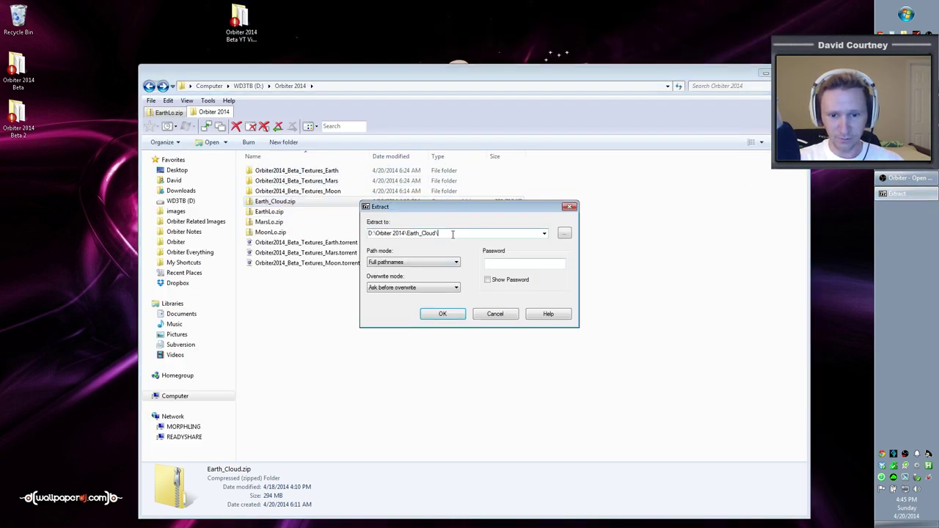
pyautogui.hotkey('ctrl', 'a')
pyautogui.hotkey('ctrl', 'v')
pyautogui.click(446, 314)
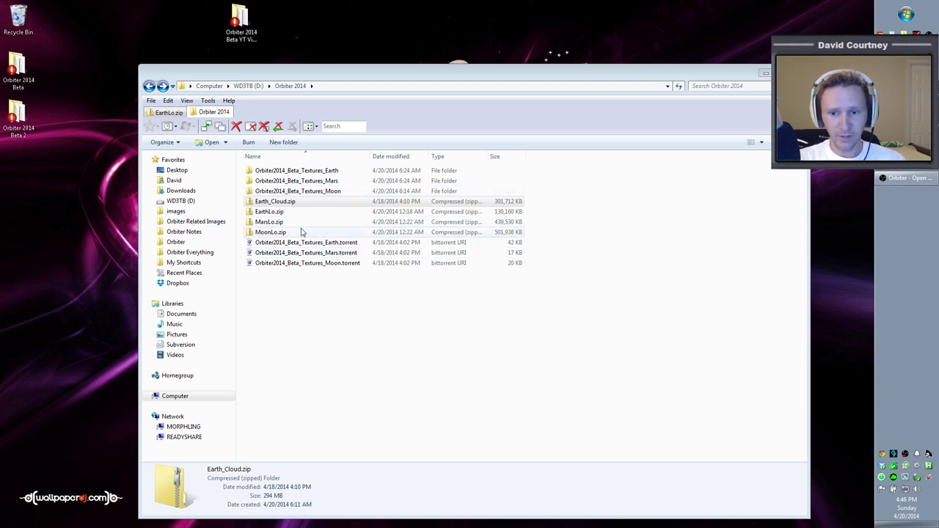
# Start orbiter.exe from the Orbiter 2014 Beta YT Video folder on the desktop
pyautogui.click(765, 75)
pyautogui.doubleClick(240, 24)
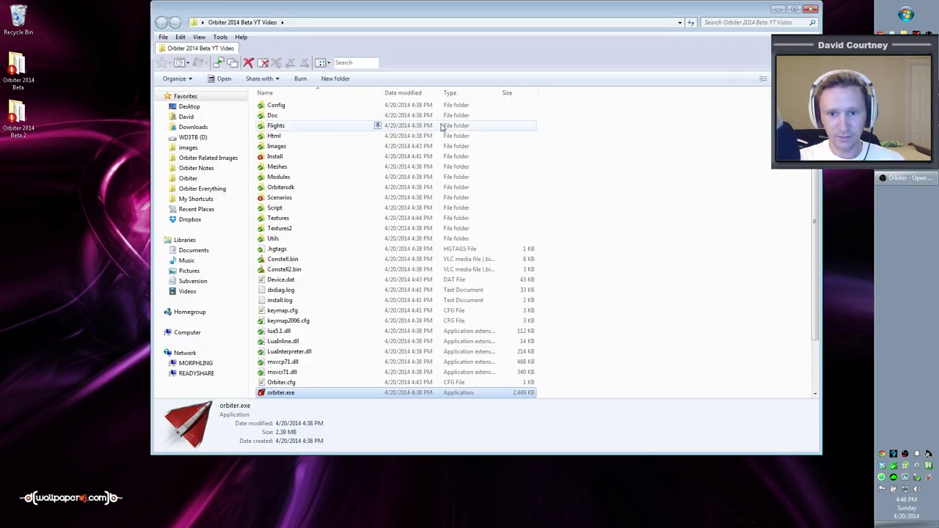
pyautogui.doubleClick(314, 396)
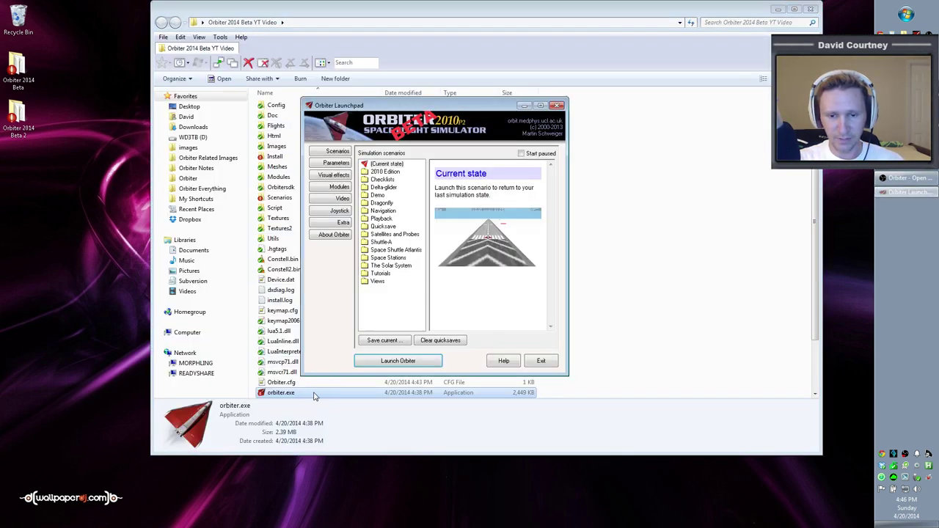
# Select the Quickstart scenario in the Checklists folder and enlarge the Launchpad window to read its description
pyautogui.doubleClick(378, 172)
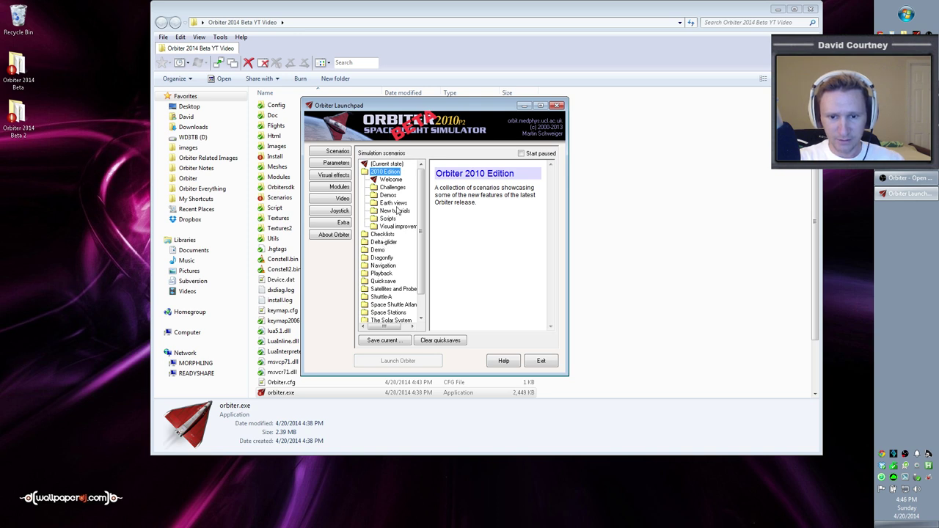
pyautogui.doubleClick(367, 172)
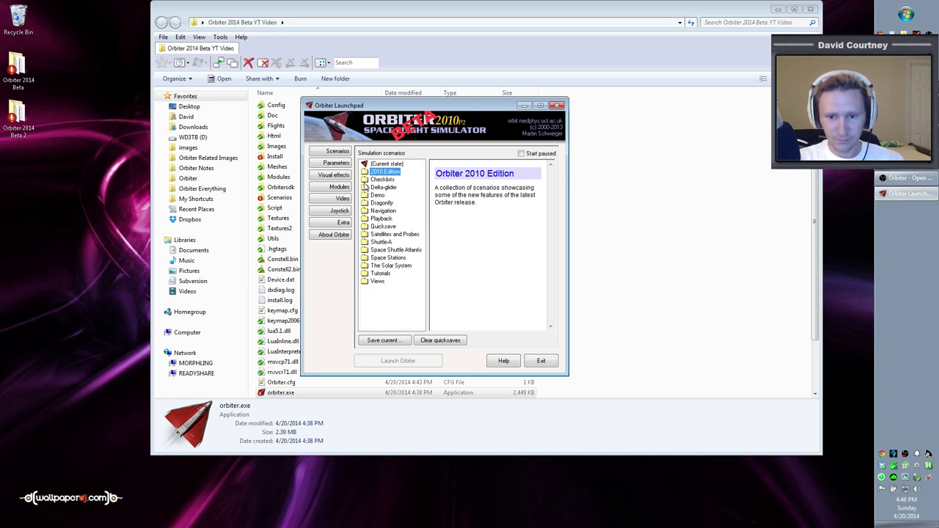
pyautogui.doubleClick(366, 181)
pyautogui.click(391, 212)
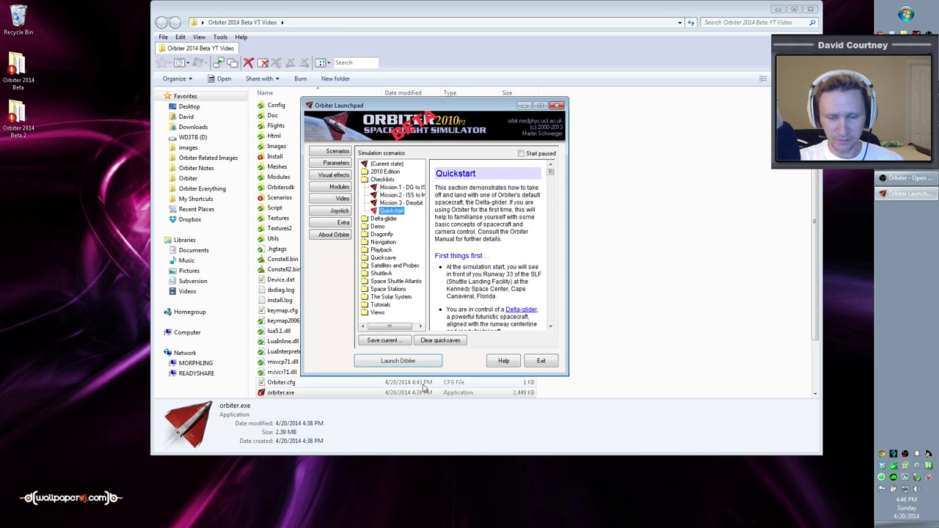
pyautogui.moveTo(565, 376); pyautogui.dragTo(713, 411)
pyautogui.moveTo(525, 105); pyautogui.dragTo(483, 38)
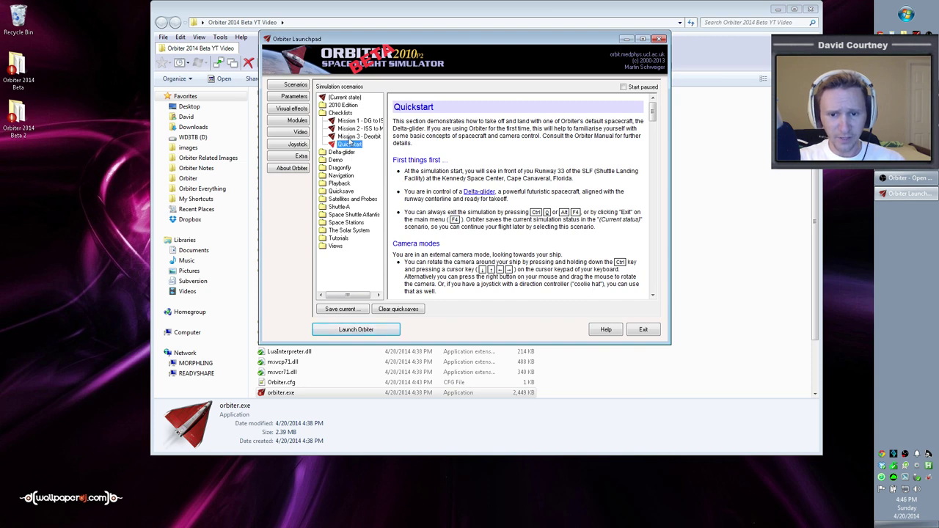
# Read the descriptions of the checklist missions and the Quickstart scenario
pyautogui.click(354, 137)
pyautogui.click(356, 130)
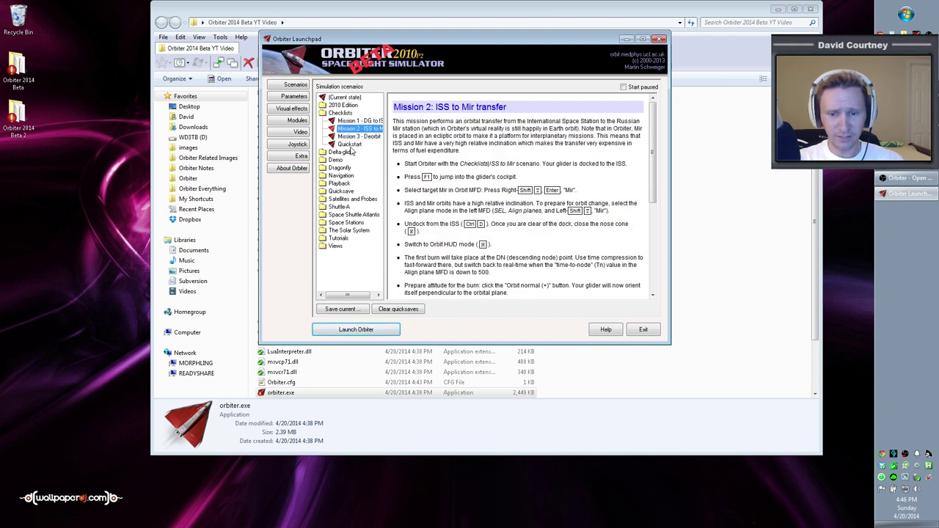
pyautogui.click(350, 145)
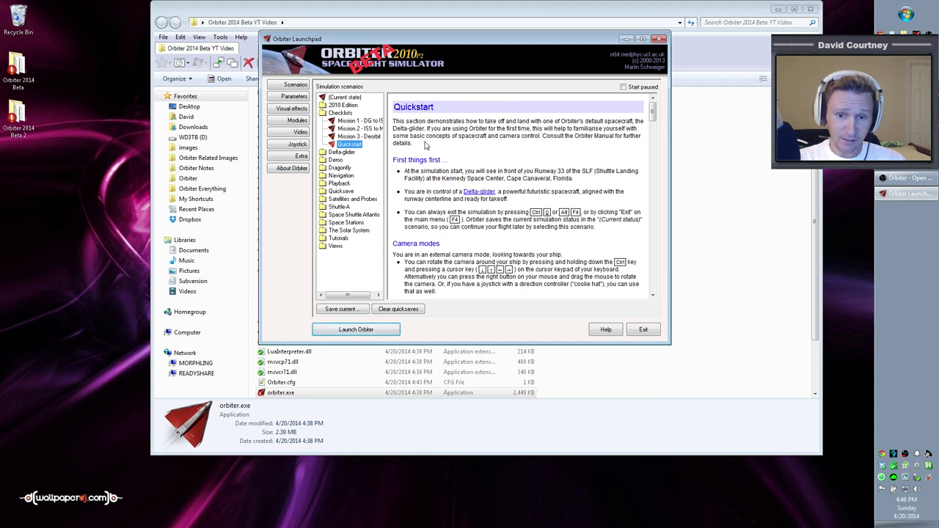
pyautogui.moveTo(444, 120); pyautogui.dragTo(600, 291)
pyautogui.click(534, 159)
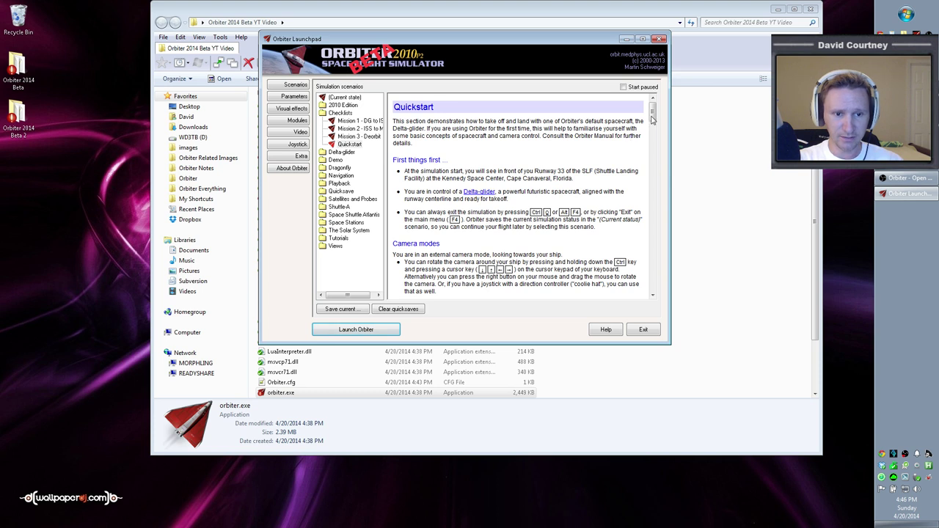
# Compare the descriptions of the 2010 Edition Space Shuttle tutorial, the Quickstart scenario and the current state
pyautogui.doubleClick(334, 106)
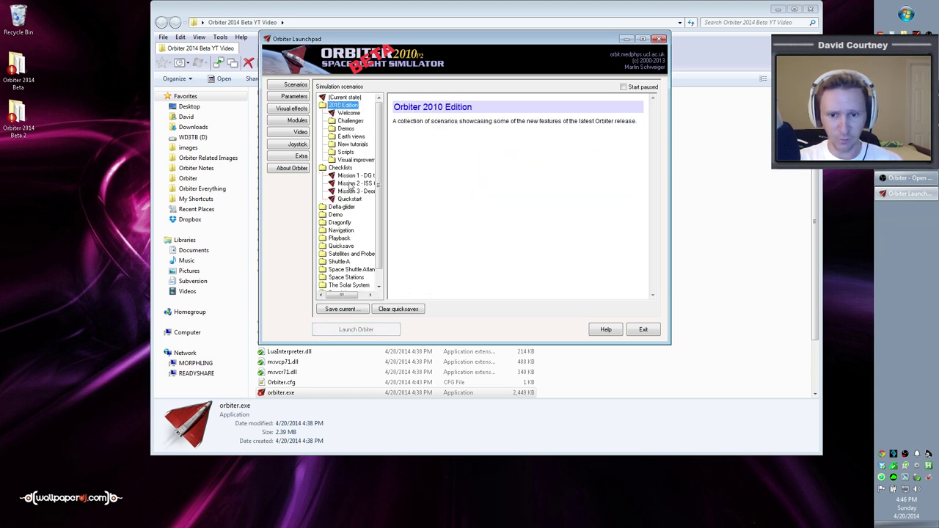
pyautogui.doubleClick(352, 144)
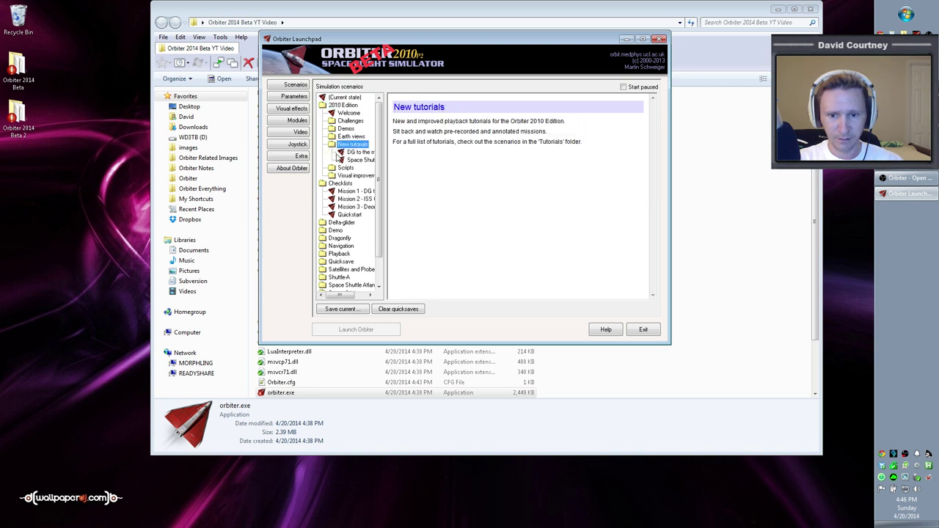
pyautogui.click(359, 160)
pyautogui.moveTo(394, 107); pyautogui.dragTo(548, 169)
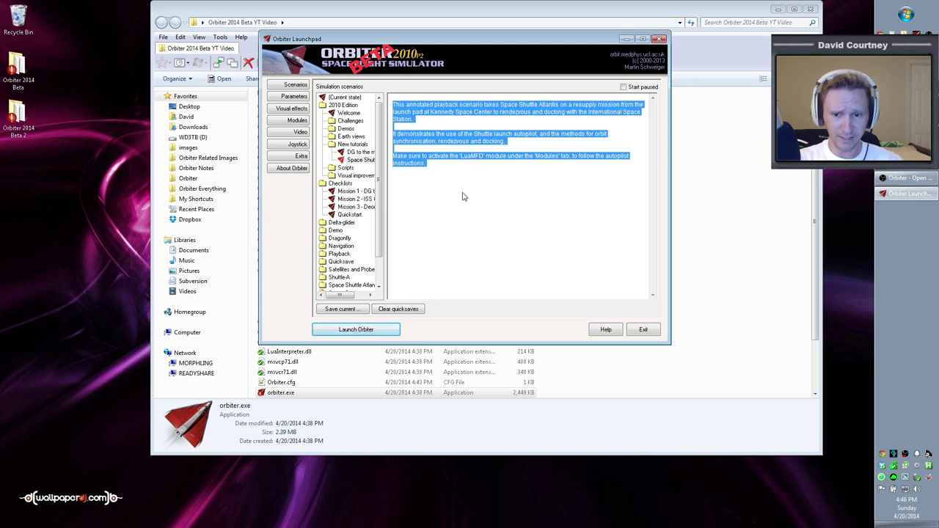
pyautogui.click(350, 214)
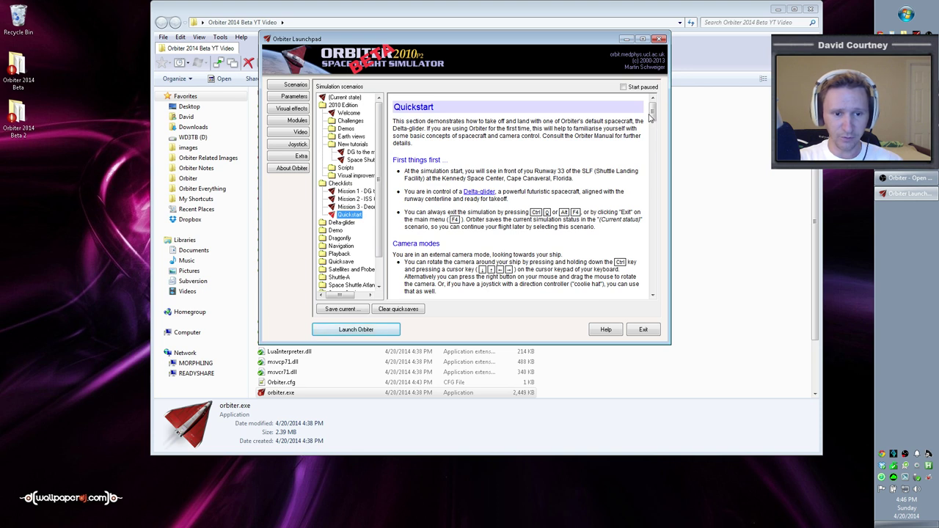
pyautogui.click(336, 97)
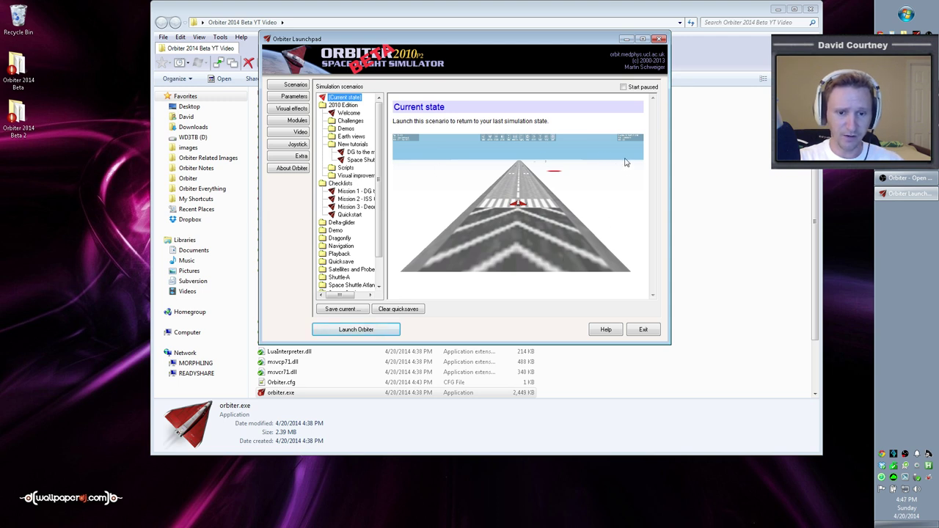
# Launch the Quickstart scenario and view GL-01 on the runway from the external camera
pyautogui.click(349, 215)
pyautogui.click(356, 329)
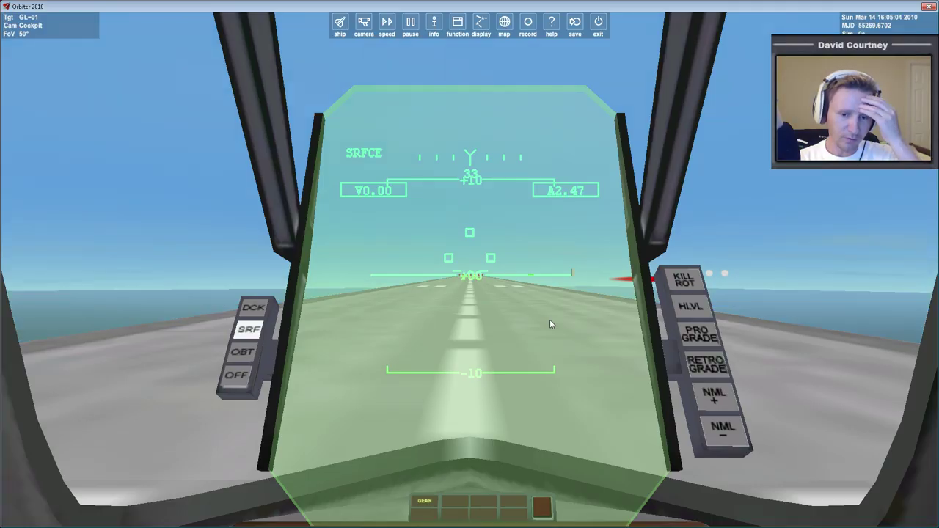
pyautogui.press('F1')
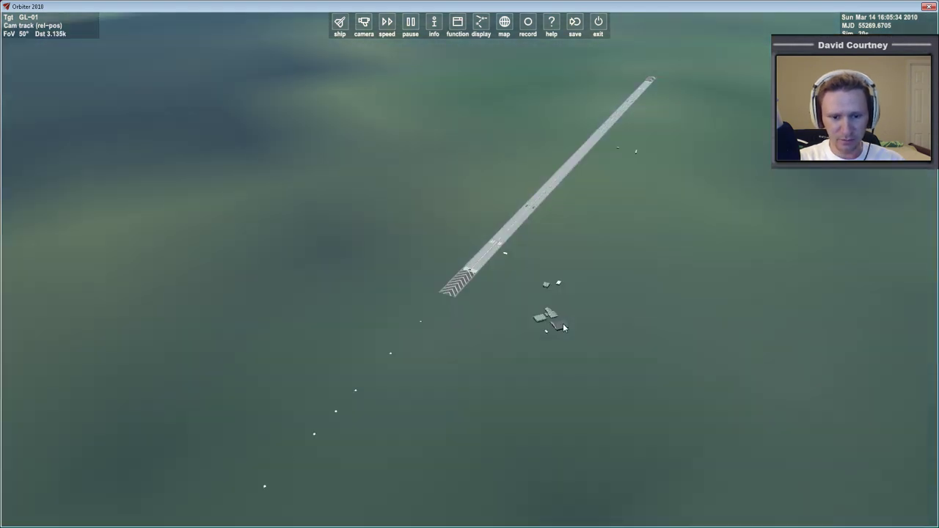
# Return to the cockpit view and switch control to spacecraft SH-01, located at the Moon
pyautogui.press('F1')
pyautogui.press('F3')
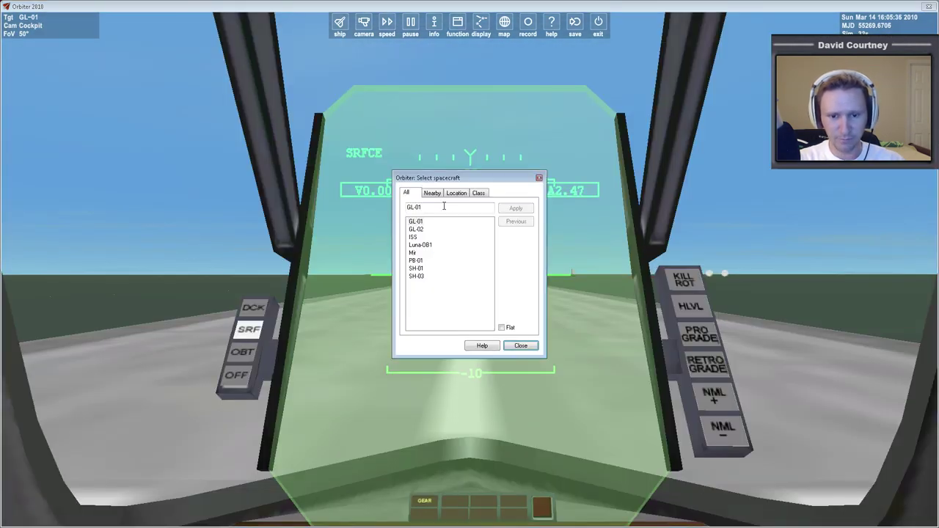
pyautogui.click(455, 195)
pyautogui.click(413, 222)
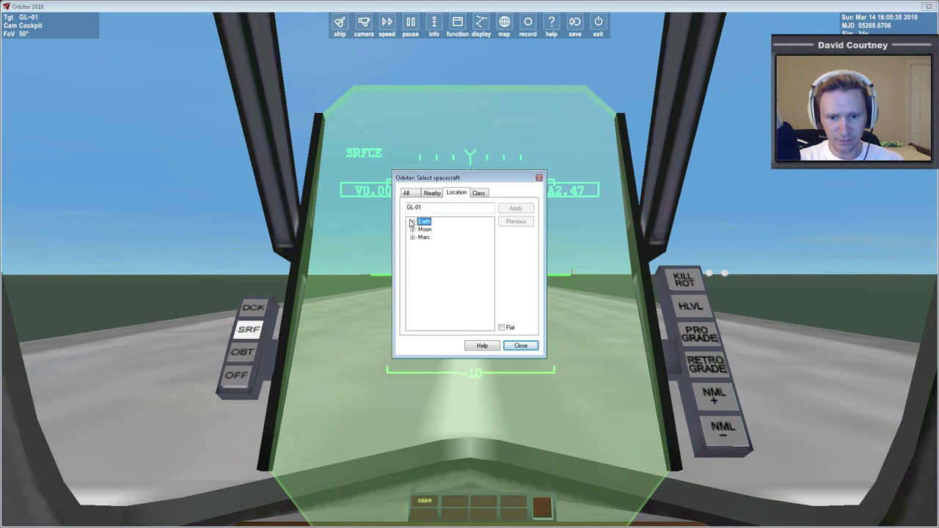
pyautogui.click(413, 230)
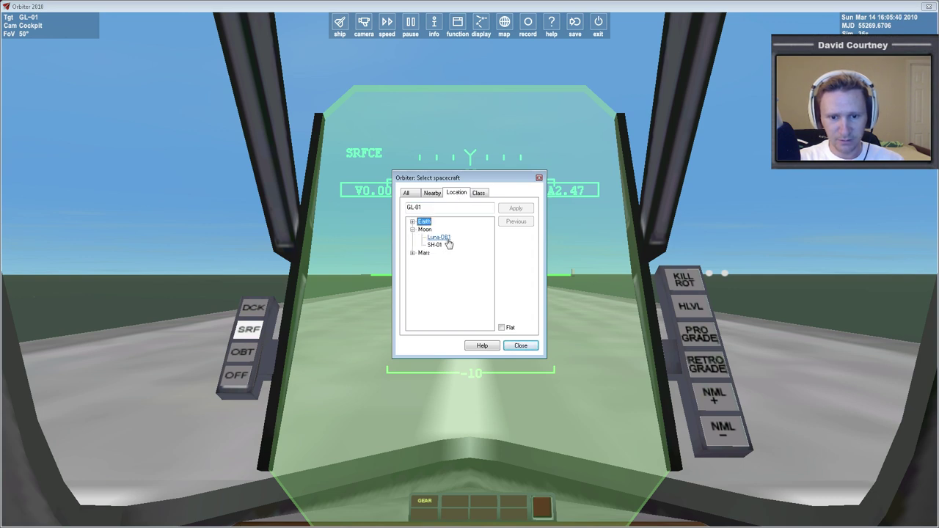
pyautogui.click(438, 246)
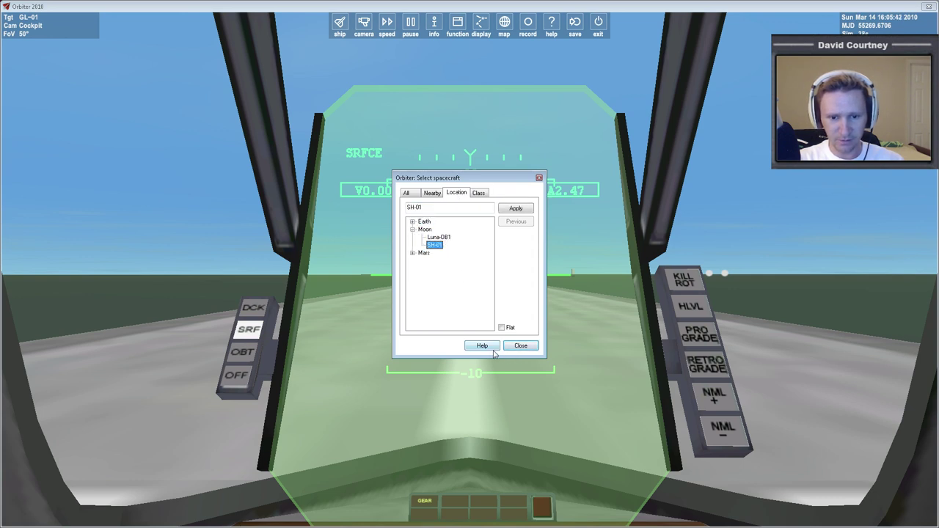
pyautogui.click(516, 209)
pyautogui.click(515, 210)
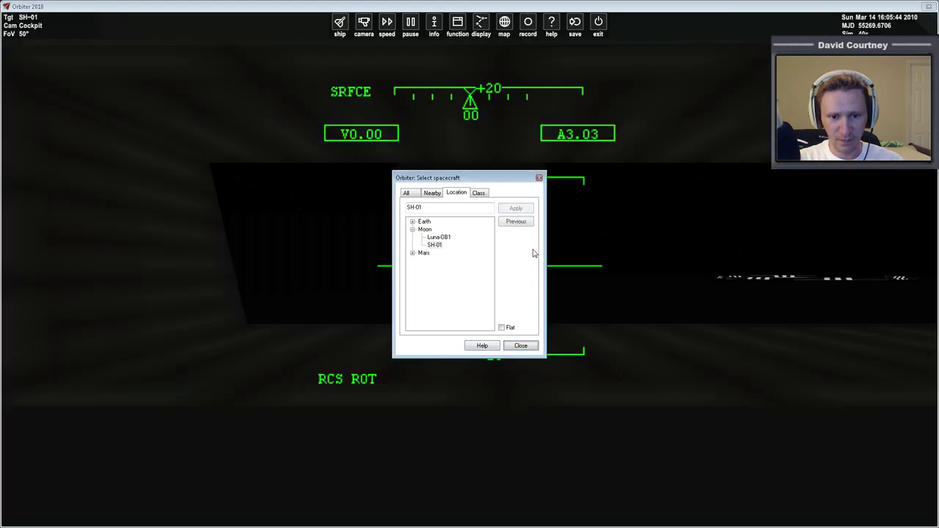
pyautogui.click(520, 346)
# Switch SH-01 to the external camera and move far enough away to inspect the Moon's surface textures
pyautogui.press('F1')
pyautogui.scroll(-10, 624, 338)
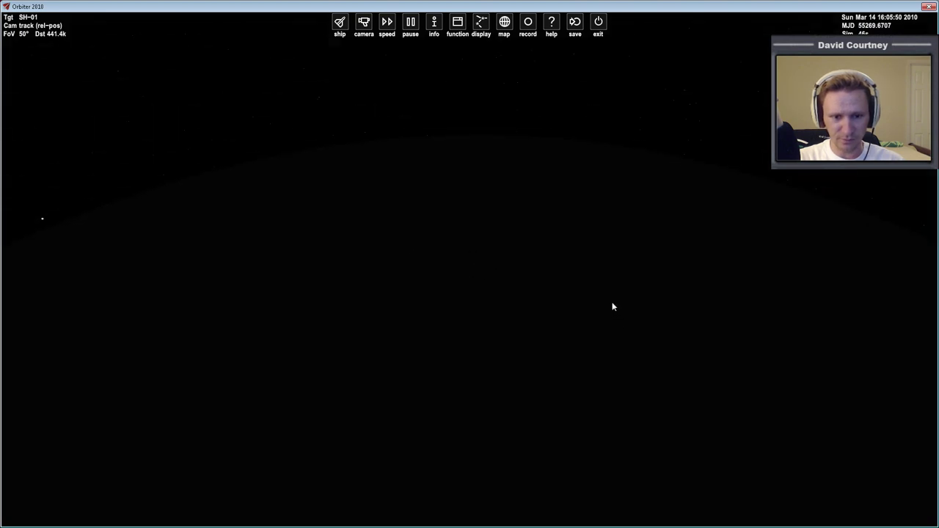
pyautogui.scroll(-6, 614, 302)
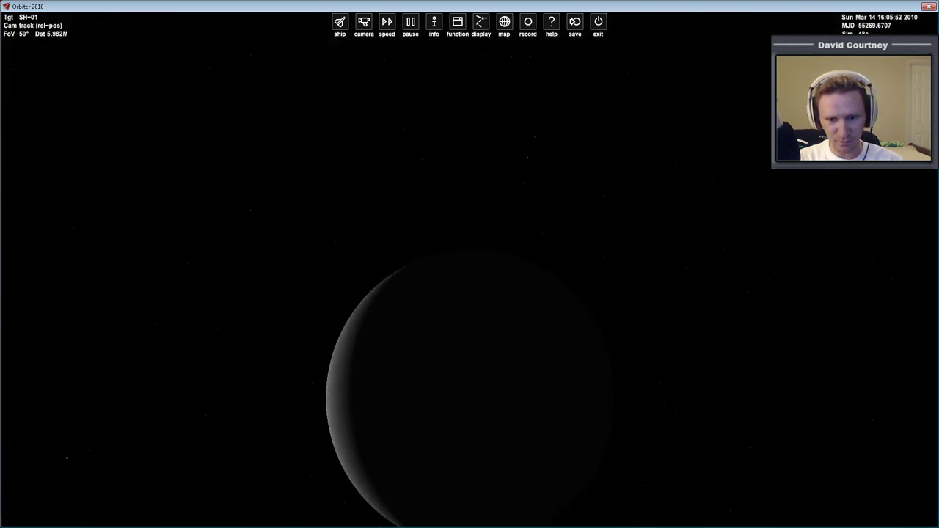
# Examine the Moon's surface from further out and closer in, circling the external camera around its sunlit side
pyautogui.scroll(-5, 420, 392)
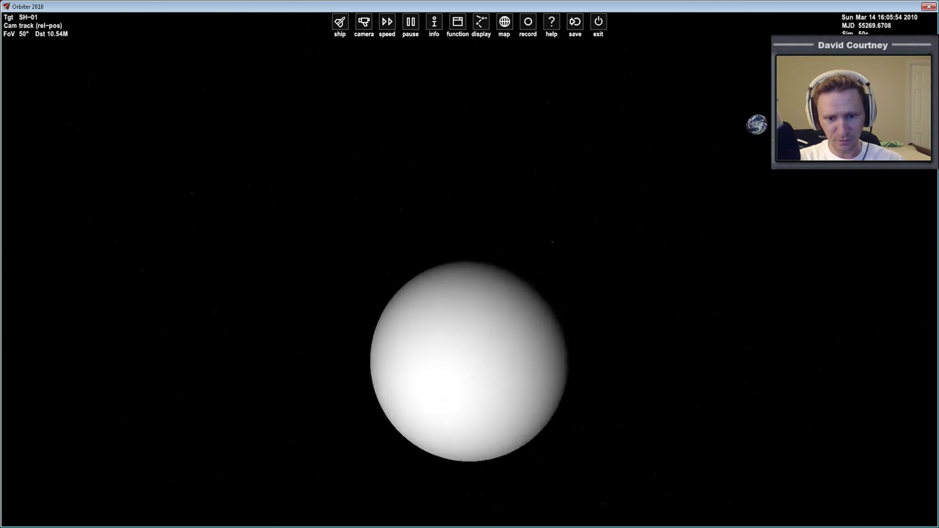
pyautogui.scroll(4, 413, 446)
pyautogui.scroll(-3, 413, 447)
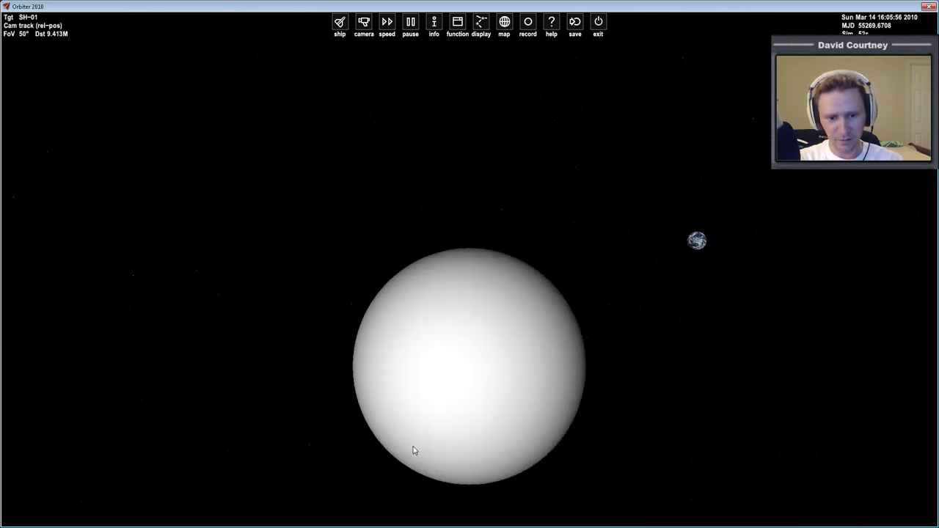
pyautogui.moveTo(413, 447); pyautogui.dragTo(473, 457)
# Return SH-01 to the cockpit view, end the simulation and close the Orbiter Launchpad
pyautogui.press('F1')
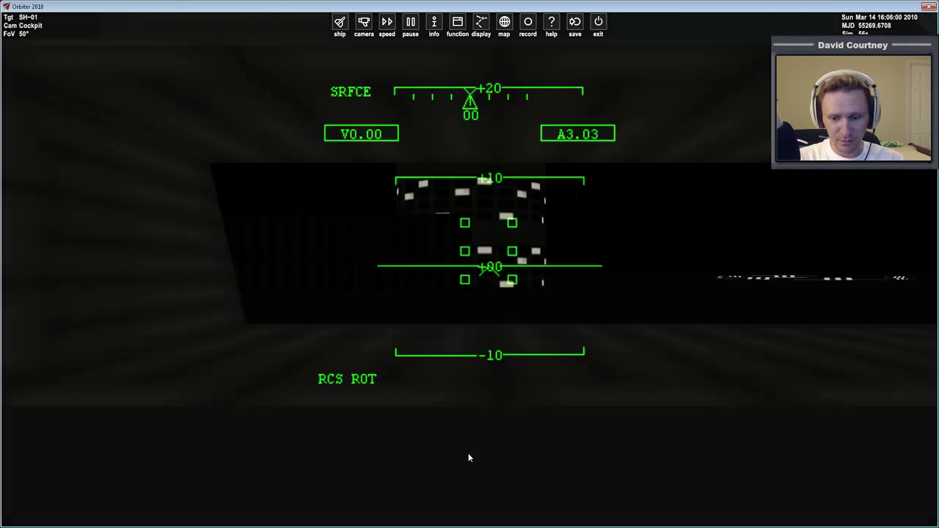
pyautogui.press('F3')
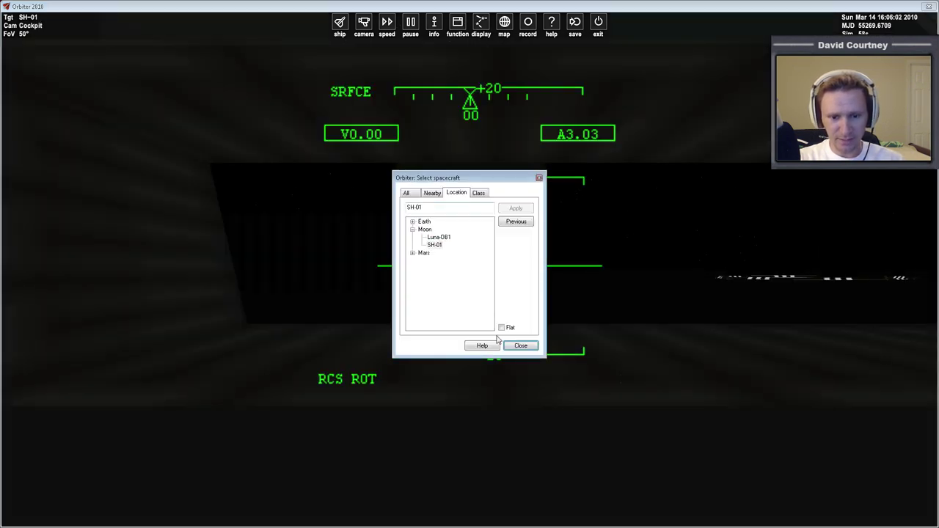
pyautogui.click(538, 179)
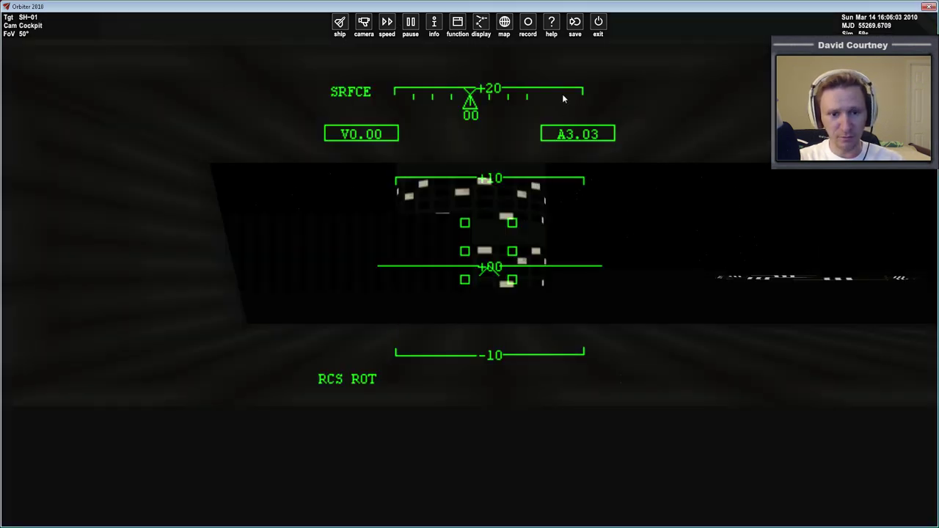
pyautogui.click(599, 25)
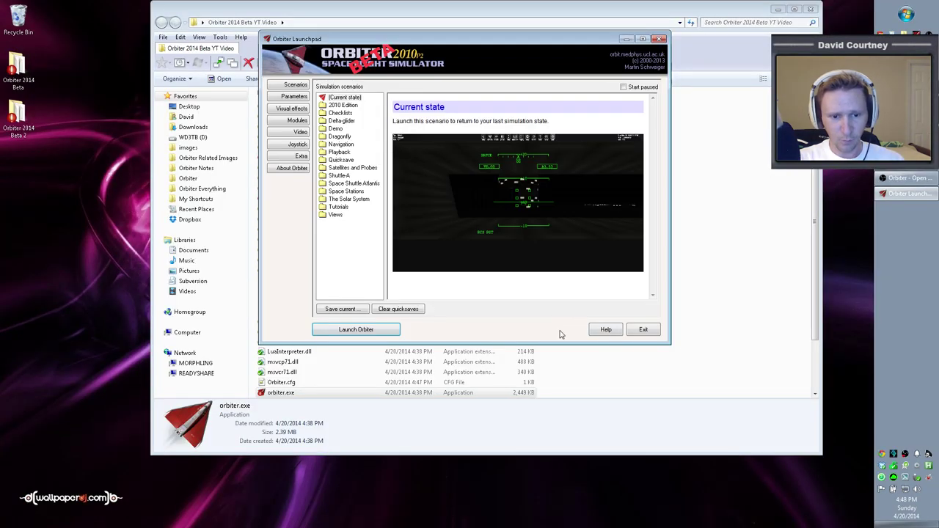
pyautogui.click(349, 104)
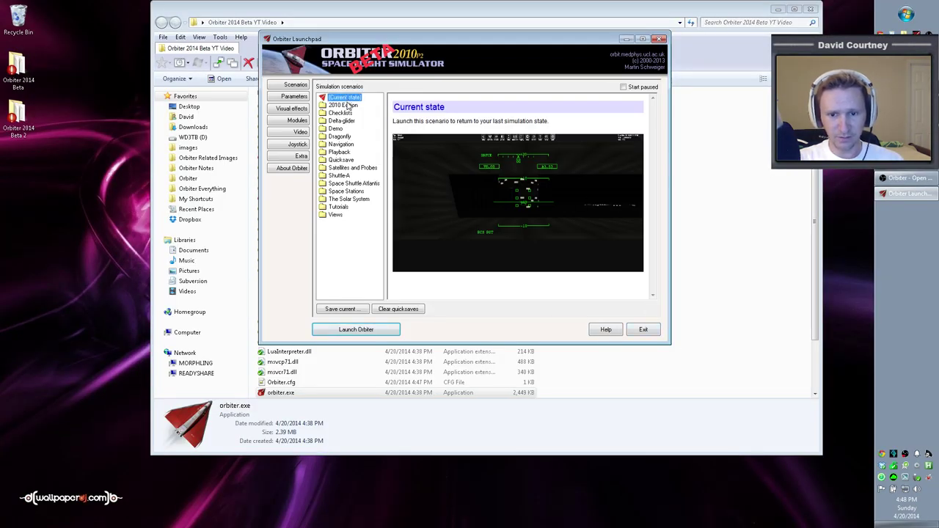
pyautogui.click(643, 329)
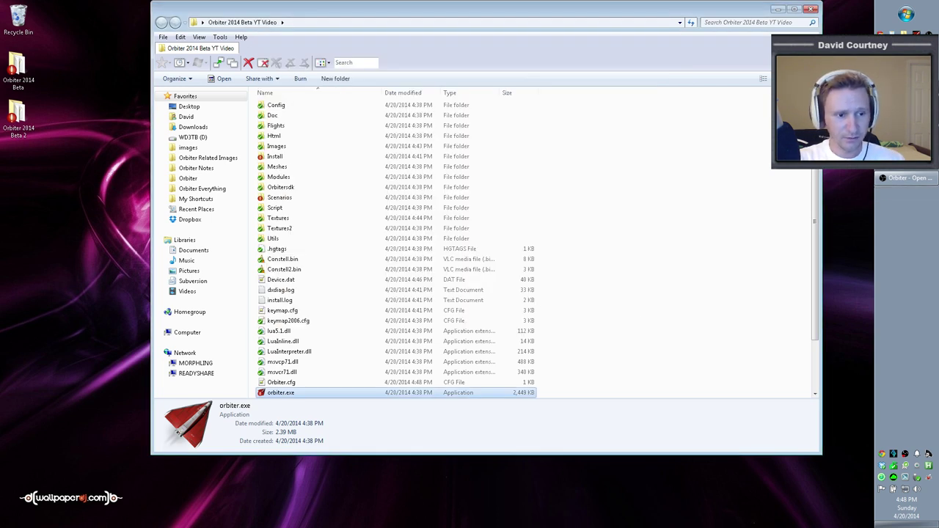
# Extract MoonLo.zip with 7-Zip into the Orbiter 2014 Beta YT Video folder on the desktop, keeping full pathnames
pyautogui.hotkey('alt', 'Tab')
pyautogui.click(300, 234)
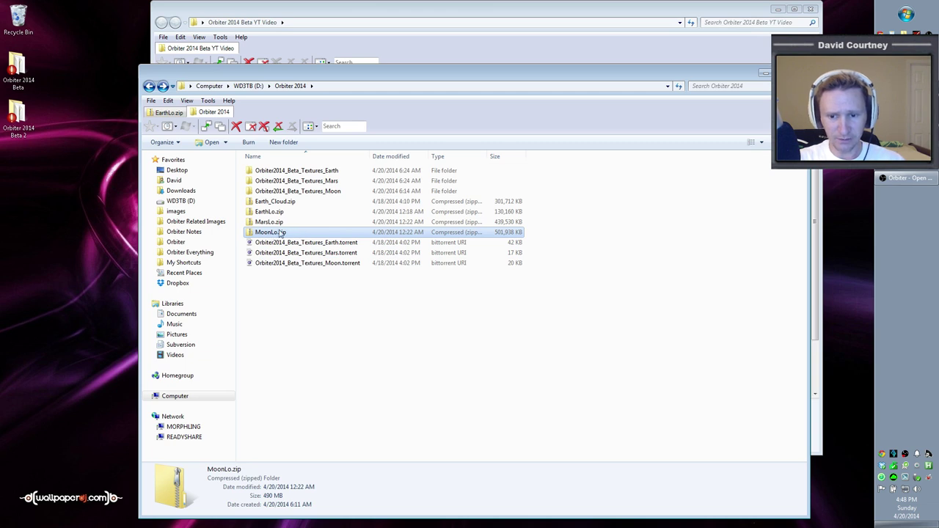
pyautogui.rightClick(283, 234)
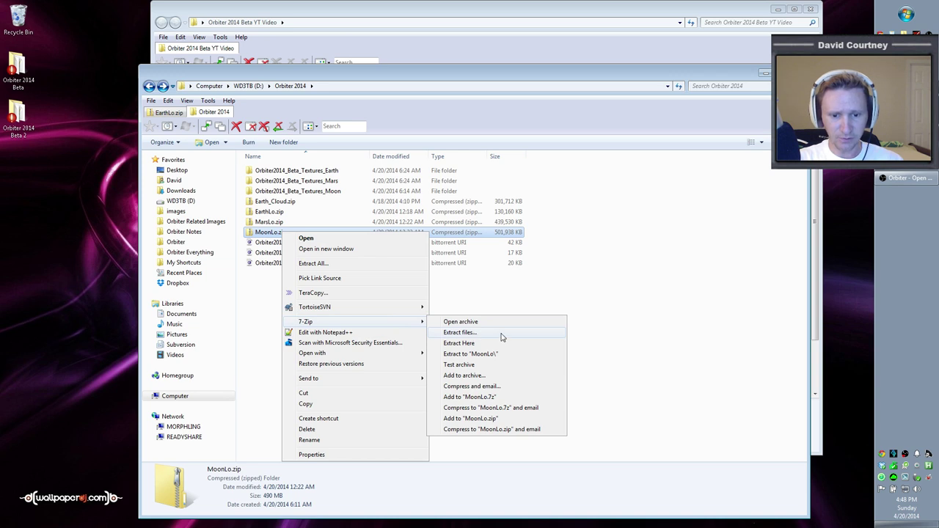
pyautogui.click(502, 334)
pyautogui.moveTo(460, 235); pyautogui.dragTo(367, 233)
pyautogui.write('C:\\Users\\David\\Desktop\\Orbiter 2014 Beta YT Video')
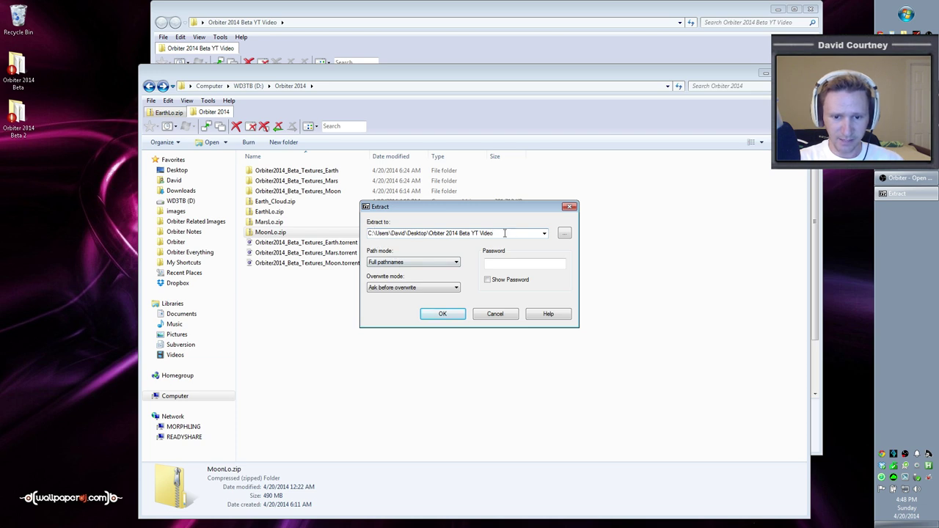
pyautogui.click(444, 314)
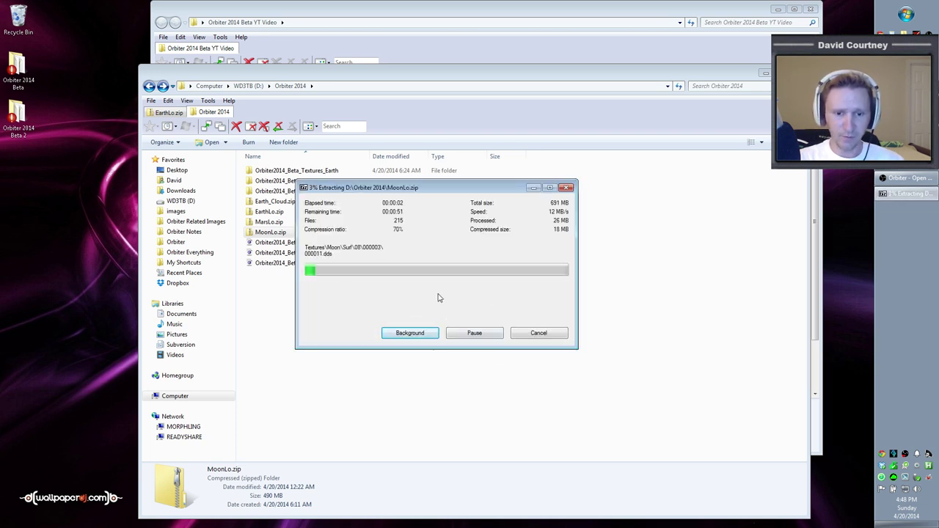
pyautogui.moveTo(457, 192); pyautogui.dragTo(466, 296)
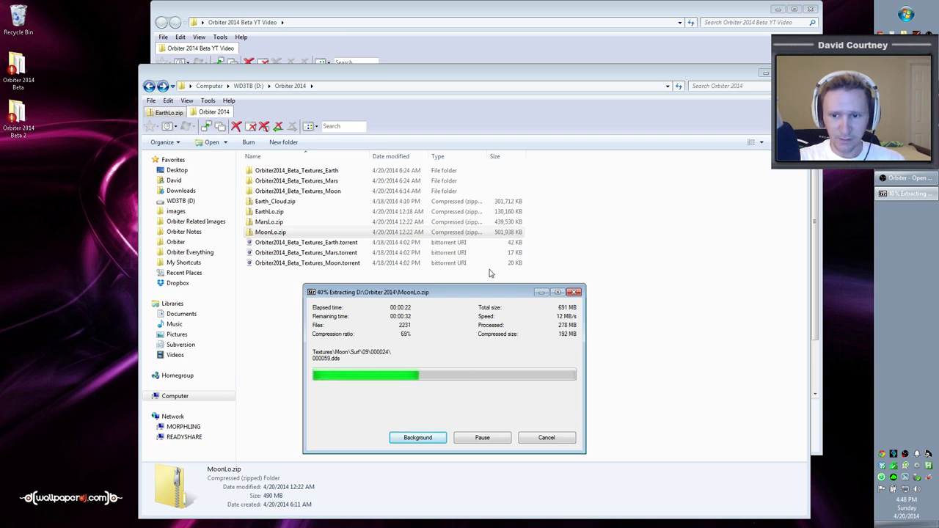
# Start orbiter.exe from the beta folder and arrange its Launchpad clear of the extraction progress window and the Orbiter Server 2010 Launchpad
pyautogui.click(472, 17)
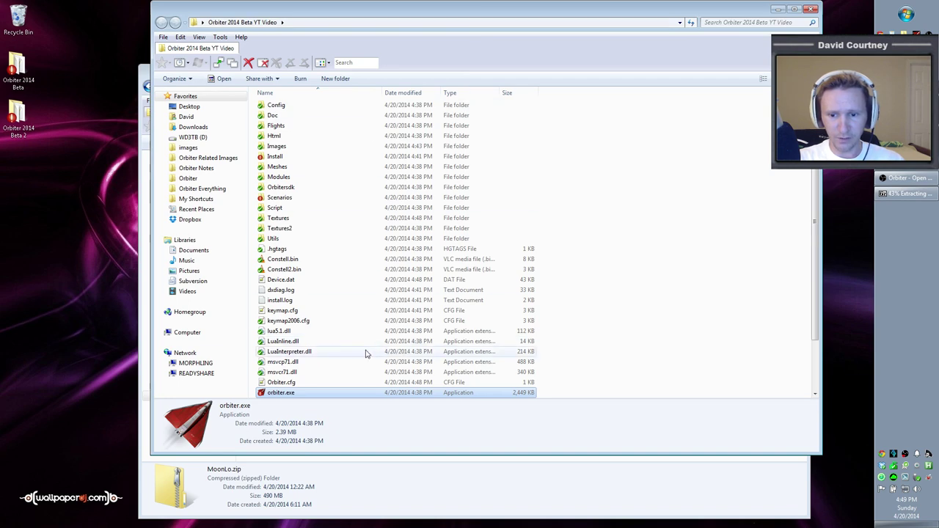
pyautogui.doubleClick(312, 394)
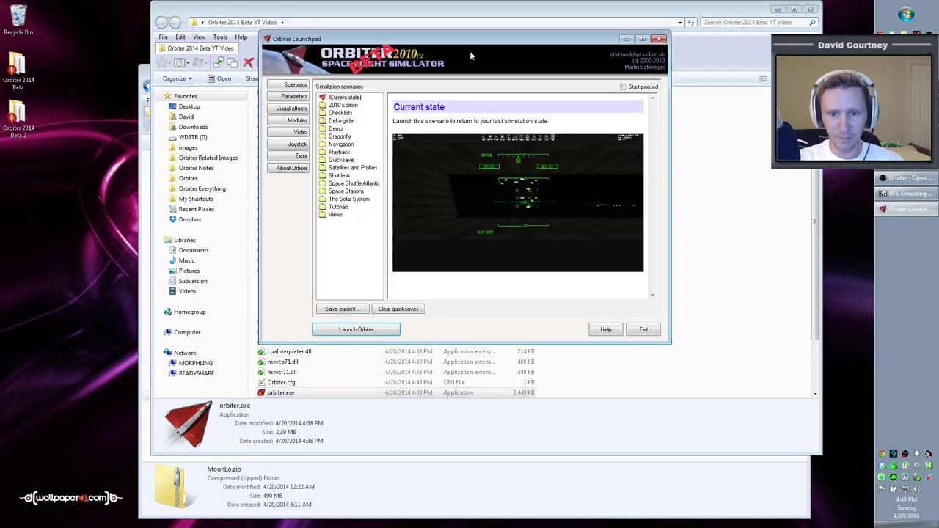
pyautogui.moveTo(472, 44); pyautogui.dragTo(320, 122)
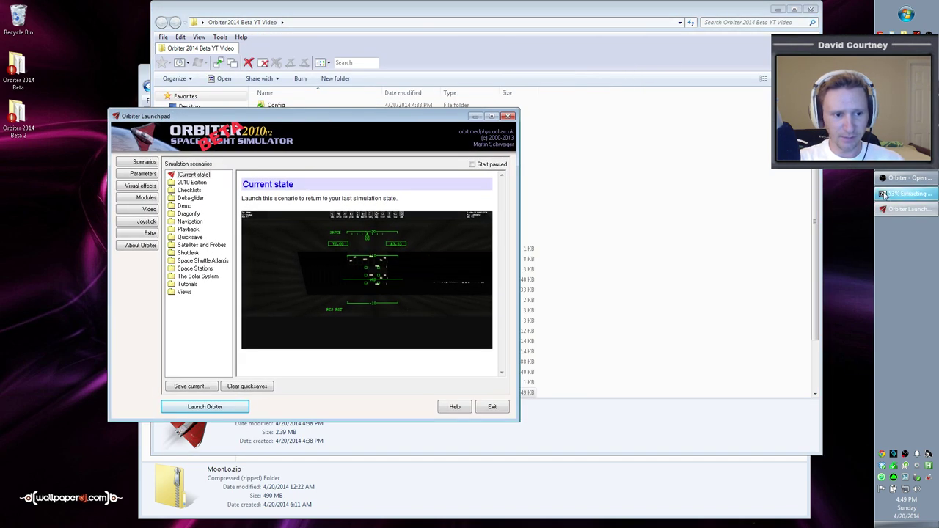
pyautogui.click(906, 194)
pyautogui.moveTo(481, 295); pyautogui.dragTo(743, 343)
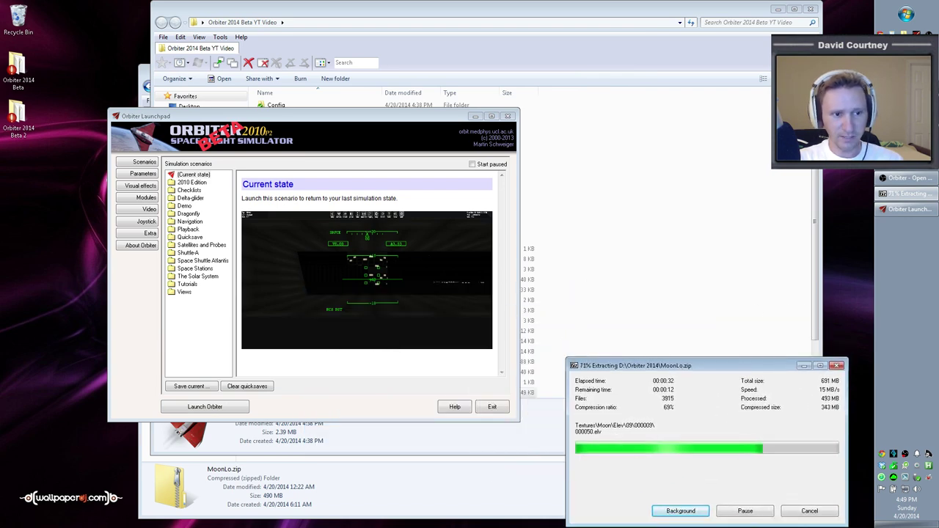
pyautogui.moveTo(407, 118); pyautogui.dragTo(353, 67)
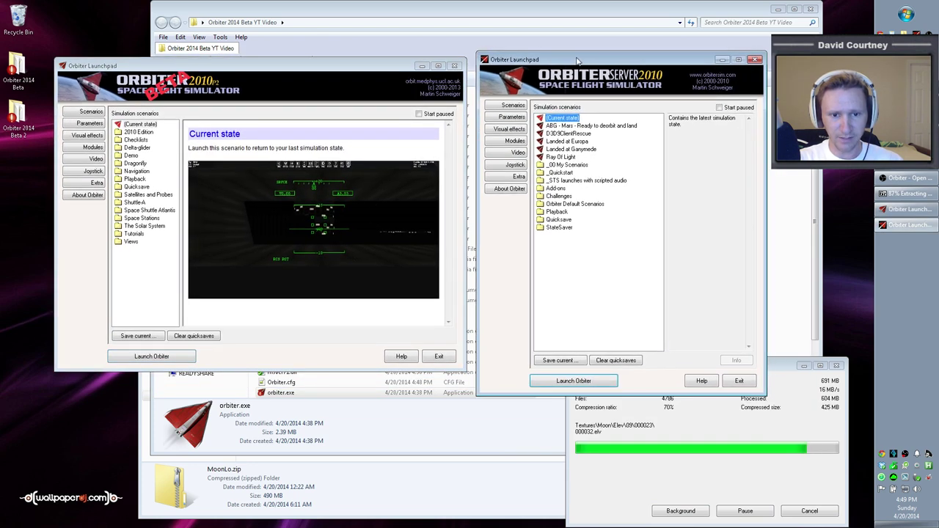
# Compare the Parameters and Visual effects settings of the beta Launchpad with those of the Orbiter Server 2010 Launchpad
pyautogui.click(94, 124)
pyautogui.click(497, 119)
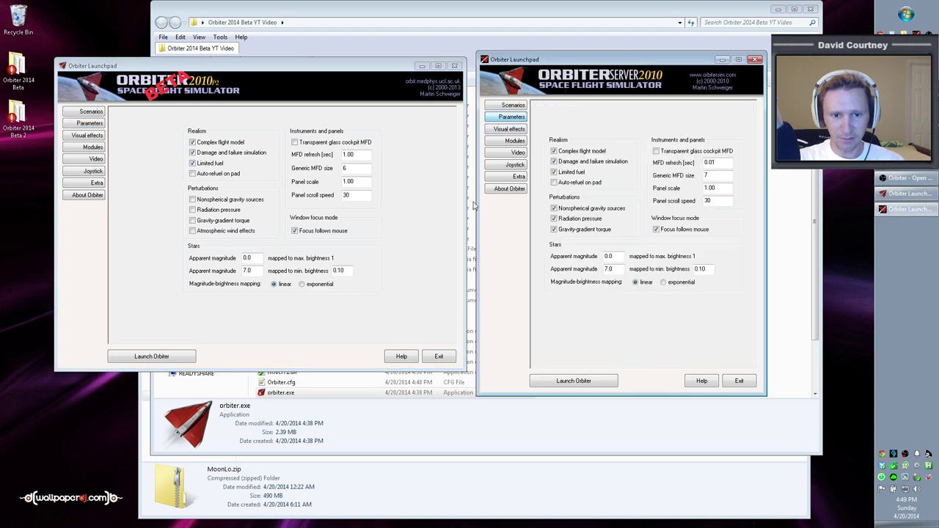
pyautogui.click(408, 243)
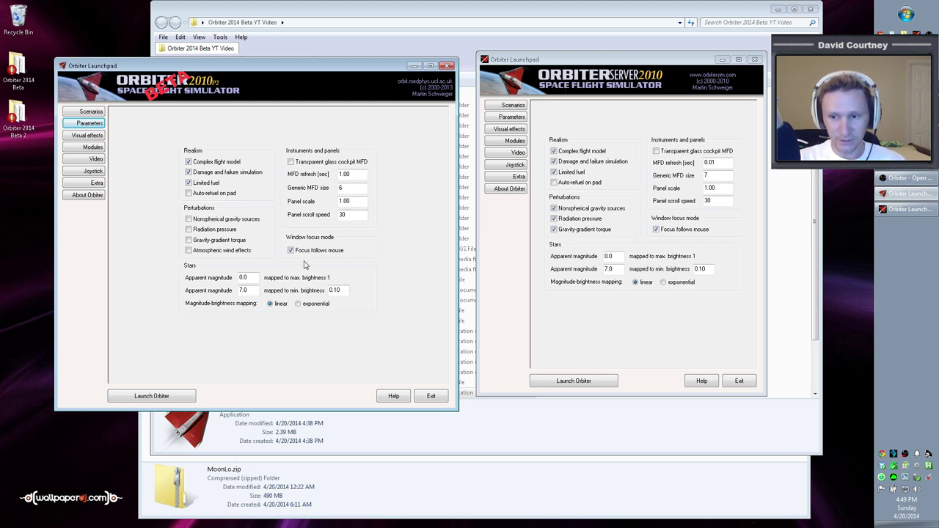
pyautogui.click(86, 136)
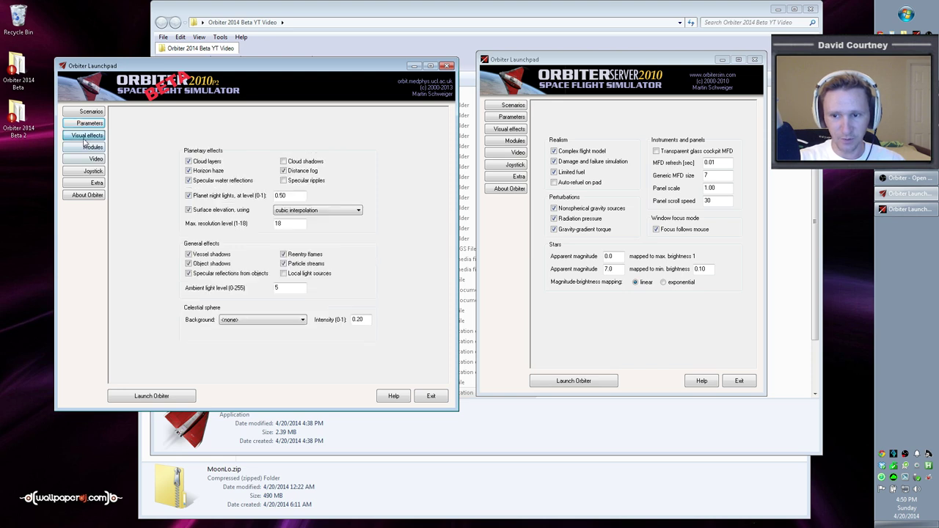
pyautogui.click(508, 130)
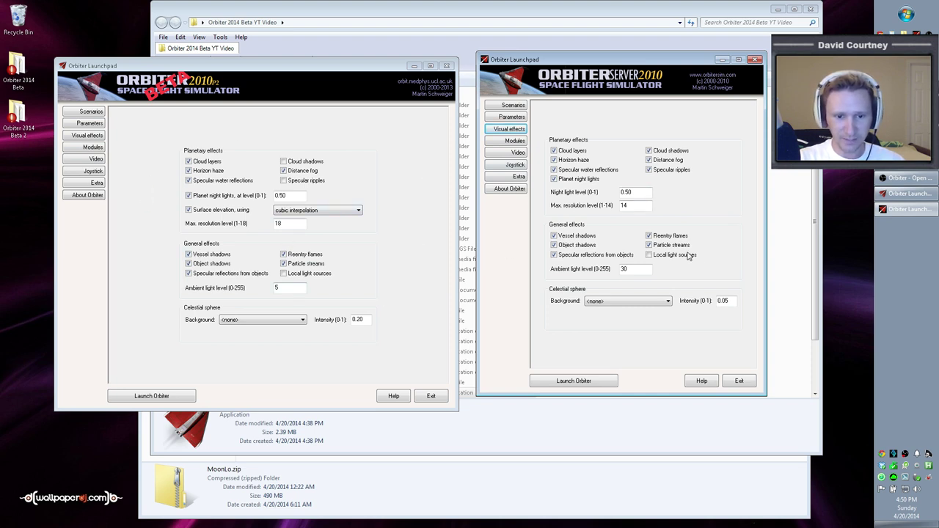
# Compare the plugin modules and video settings of the beta and Orbiter Server 2010 Launchpads
pyautogui.click(89, 149)
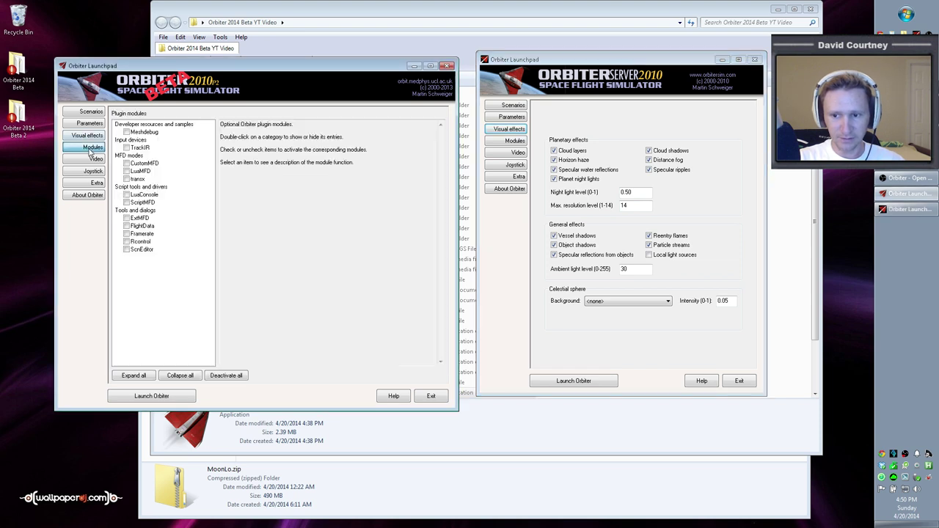
pyautogui.click(514, 140)
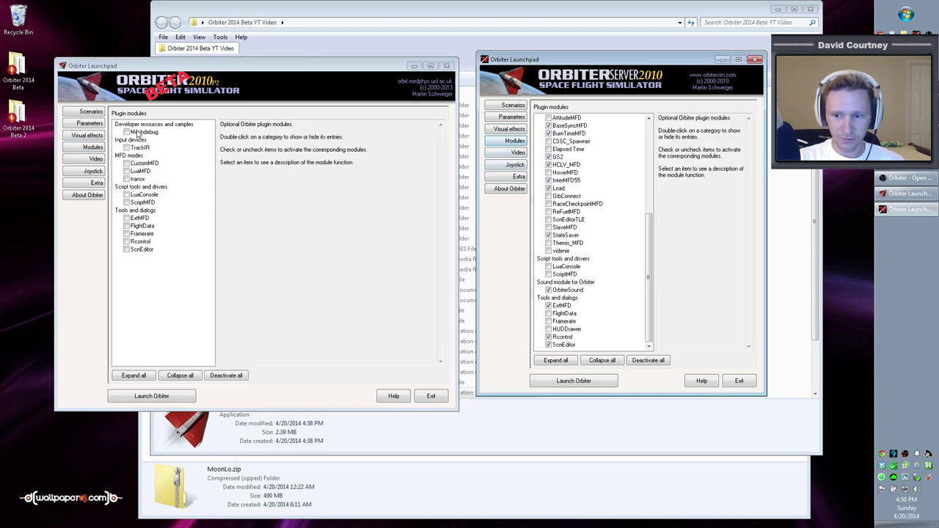
pyautogui.moveTo(653, 268)
pyautogui.mouseDown()
pyautogui.moveTo(659, 178)
pyautogui.moveTo(647, 168)
pyautogui.moveTo(647, 251)
pyautogui.mouseUp()
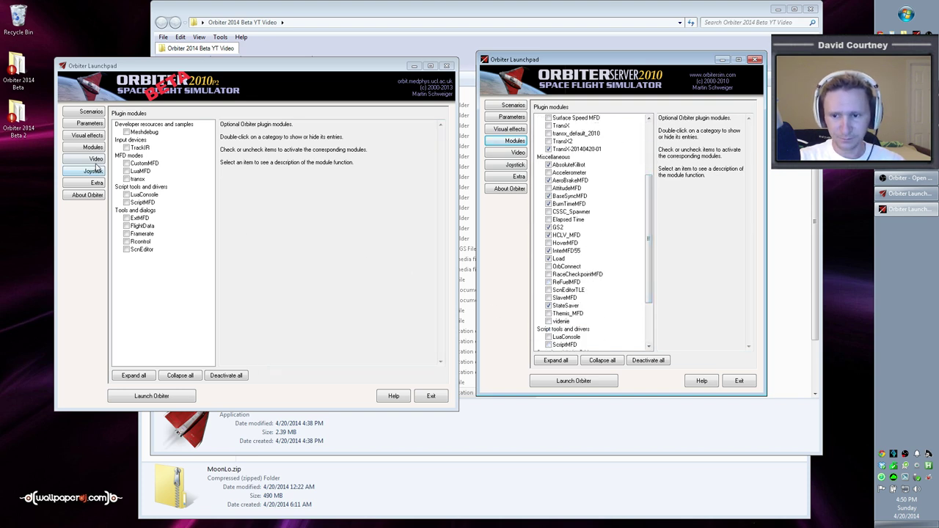
pyautogui.click(95, 159)
pyautogui.click(517, 152)
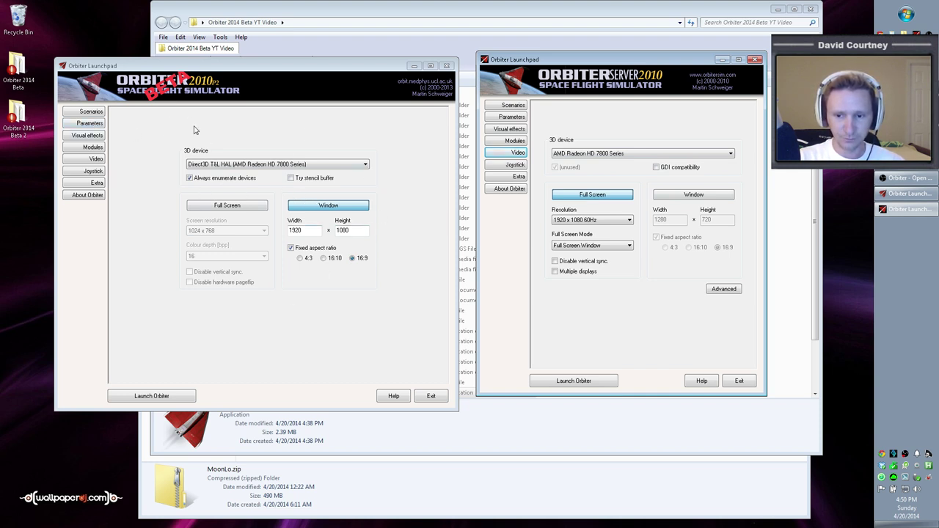
# Close the Orbiter Server 2010 Launchpad and launch the current state scenario from the beta Launchpad
pyautogui.click(89, 112)
pyautogui.click(737, 383)
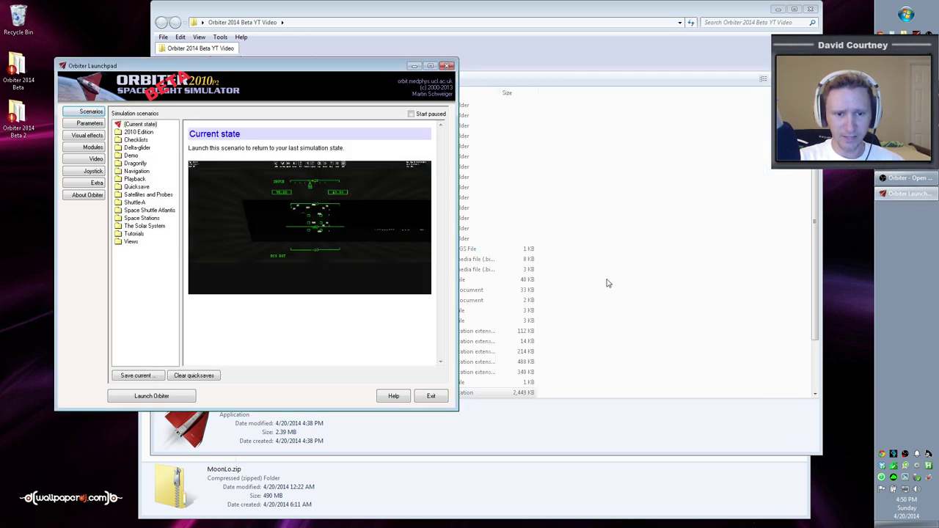
pyautogui.moveTo(327, 71); pyautogui.dragTo(527, 67)
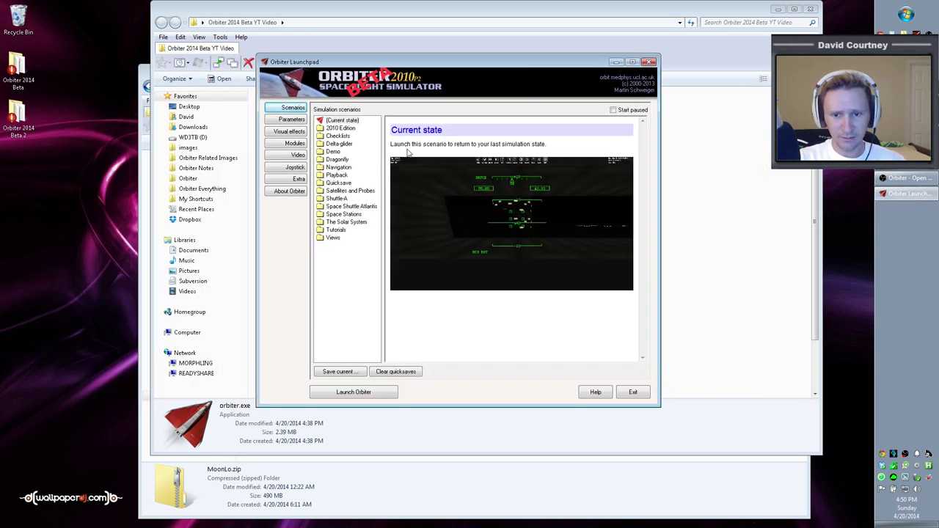
pyautogui.click(354, 393)
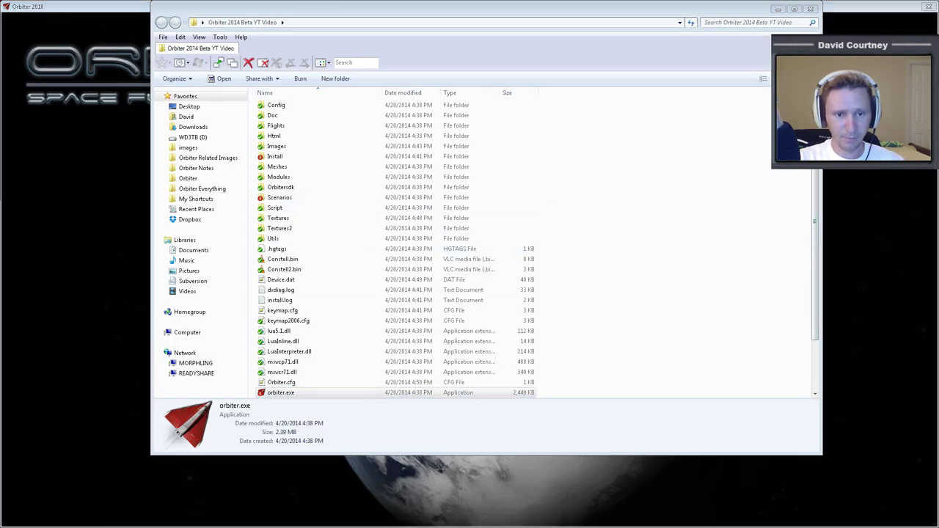
# View SH-01 externally, accelerate time up to 100000x until daylight reaches the base, and return to normal speed
pyautogui.press('F1')
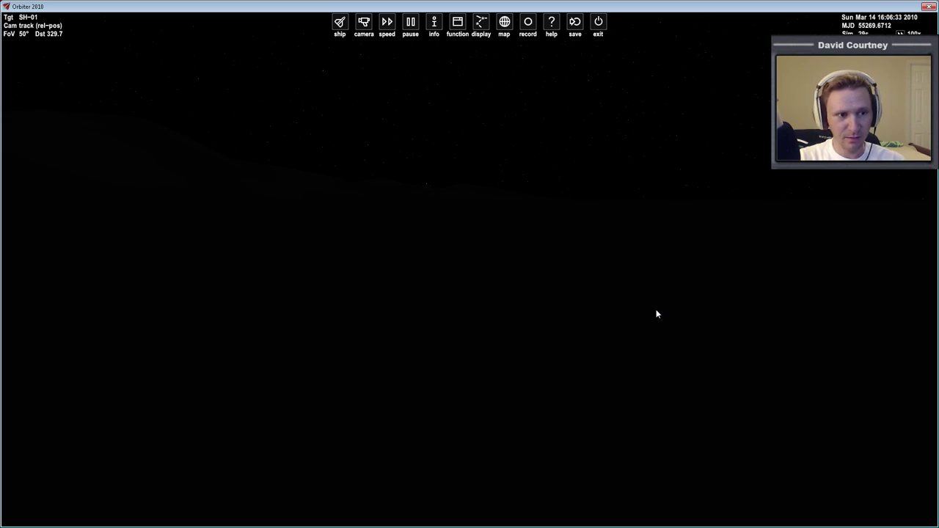
pyautogui.press('t')
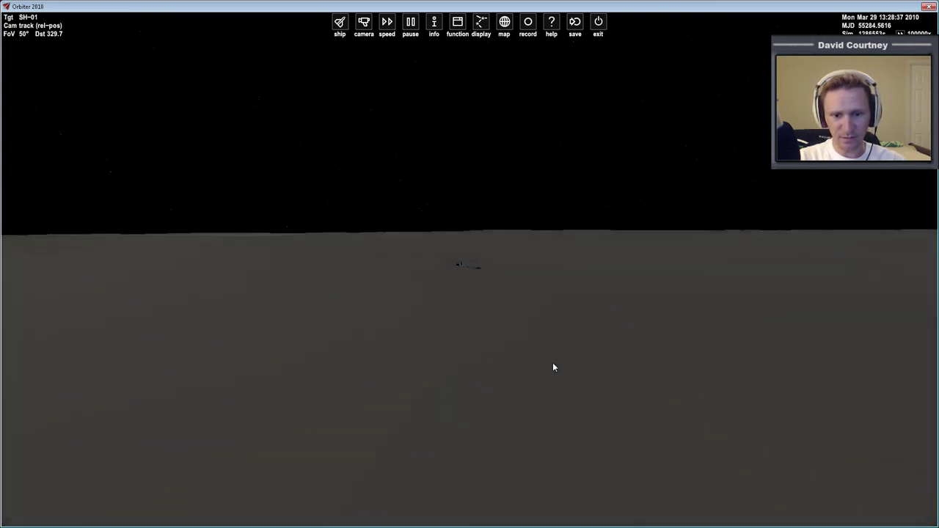
pyautogui.press('r')
pyautogui.press('r')
pyautogui.press('r')
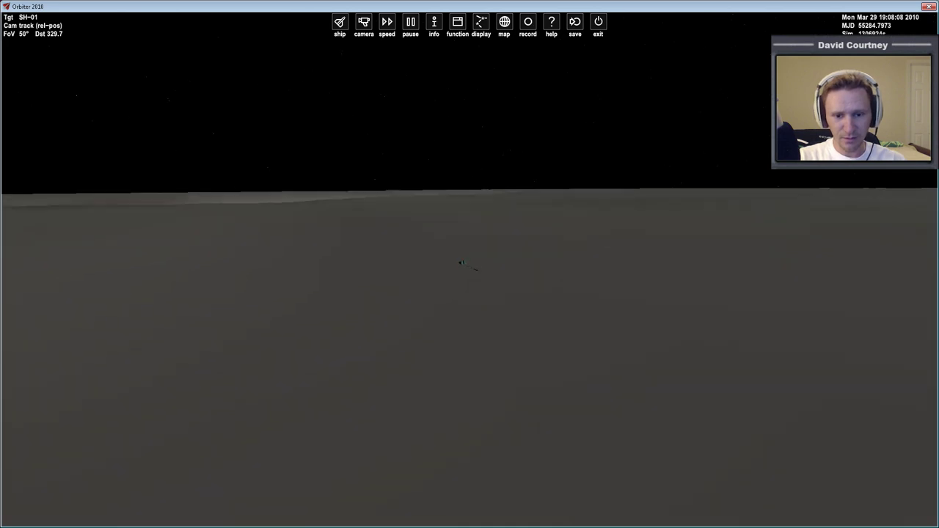
# Move the external camera to a distance of about 80 from SH-01 and circle it to examine the Moon's terrain
pyautogui.scroll(10, 649, 306)
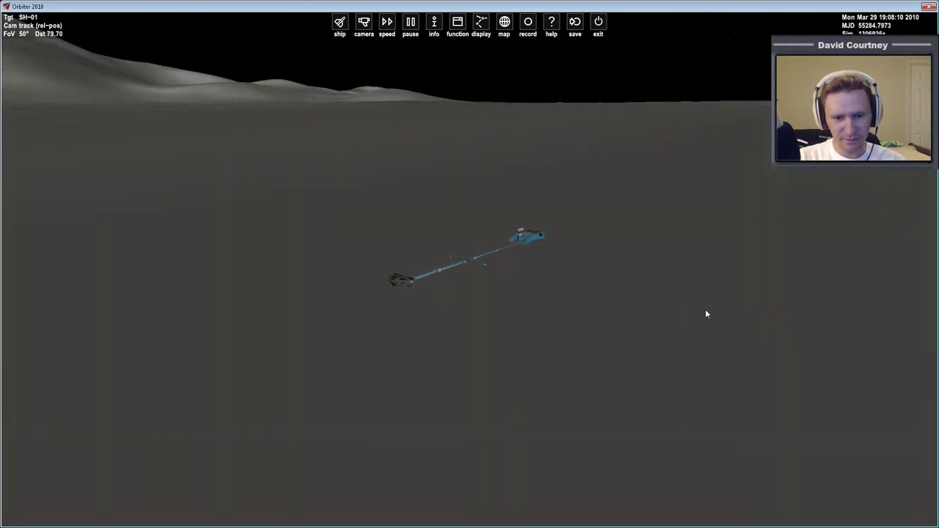
pyautogui.hotkey('ctrl', 'Up')
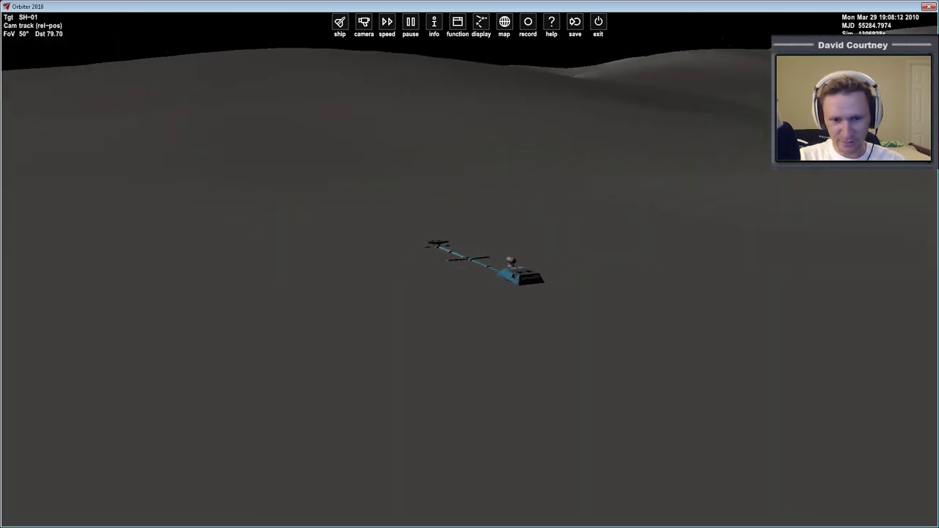
pyautogui.hotkey('ctrl', 'Left')
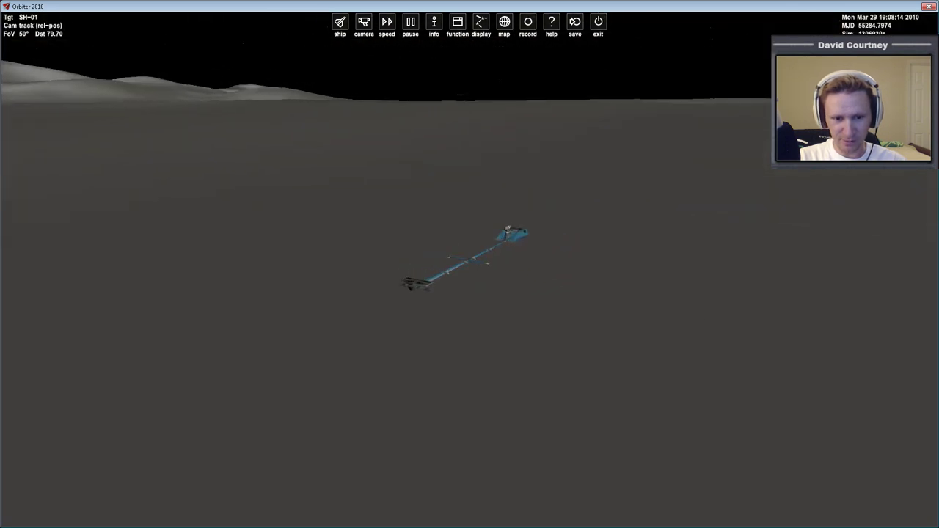
# Pull the external camera back from SH-01 to a distance of about 543k and return to about 20k to examine the Moon's terrain
pyautogui.scroll(-8, 698, 314)
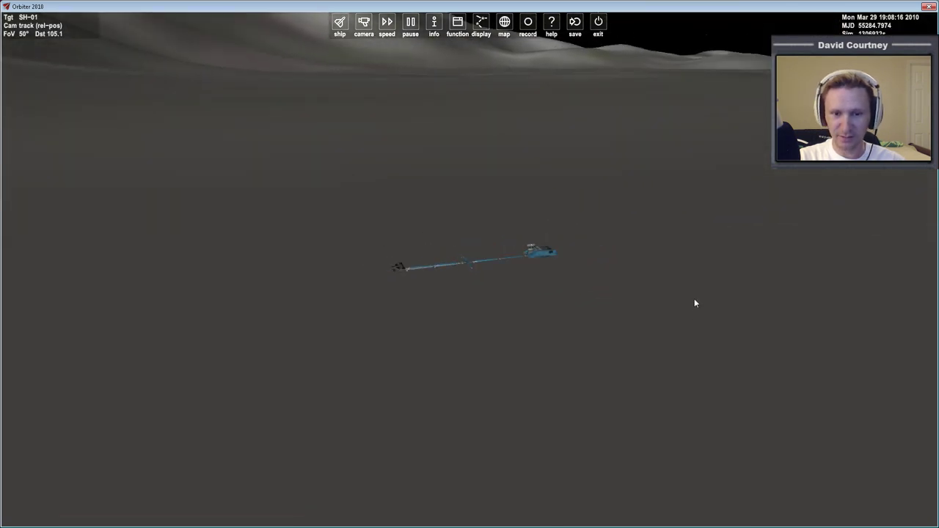
pyautogui.scroll(-10, 694, 301)
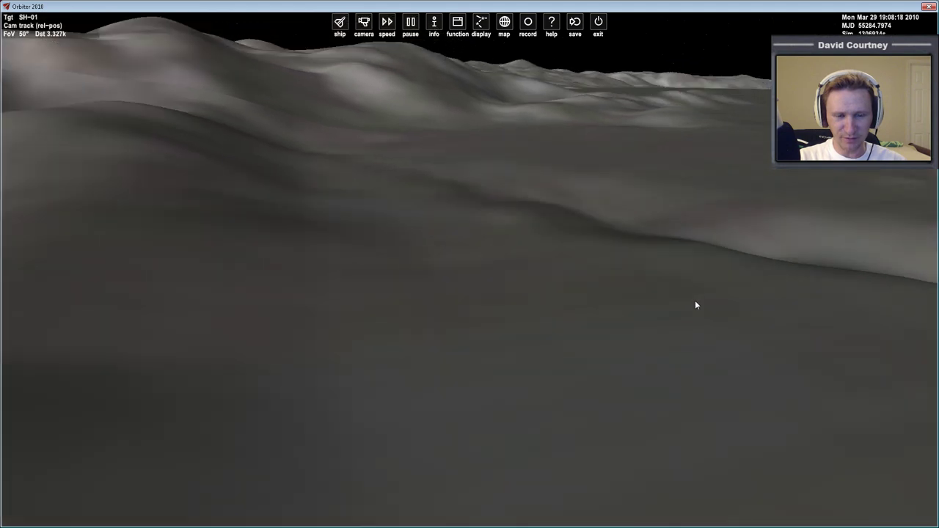
pyautogui.scroll(-10, 697, 303)
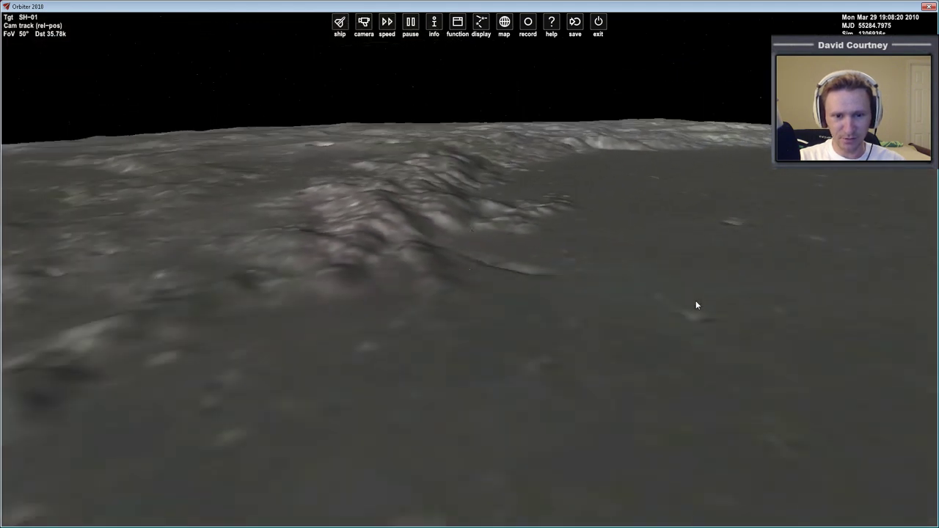
pyautogui.scroll(-5, 696, 304)
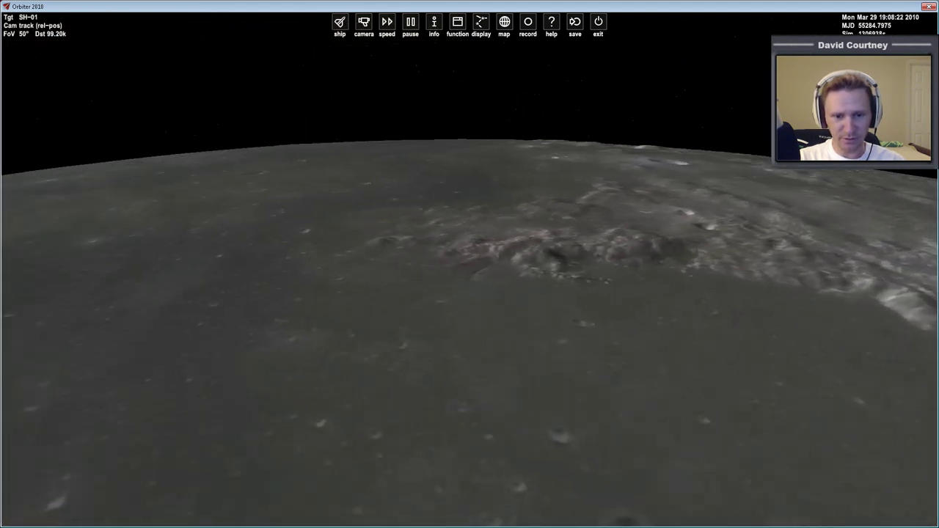
pyautogui.scroll(-5, 705, 308)
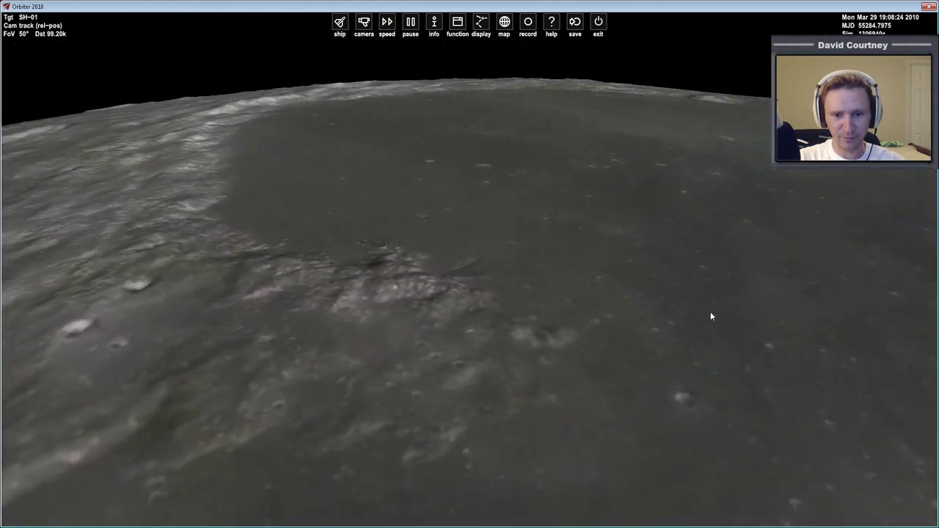
pyautogui.scroll(-10, 700, 308)
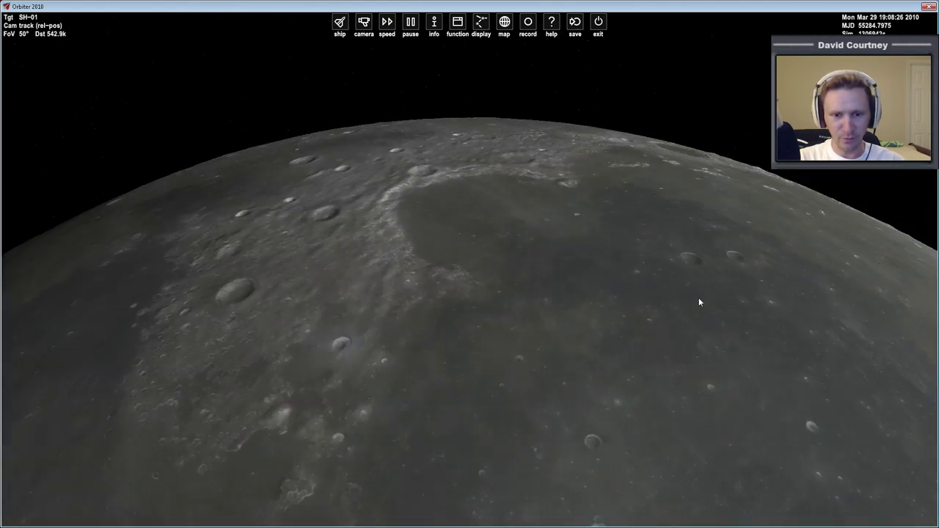
pyautogui.scroll(6, 698, 297)
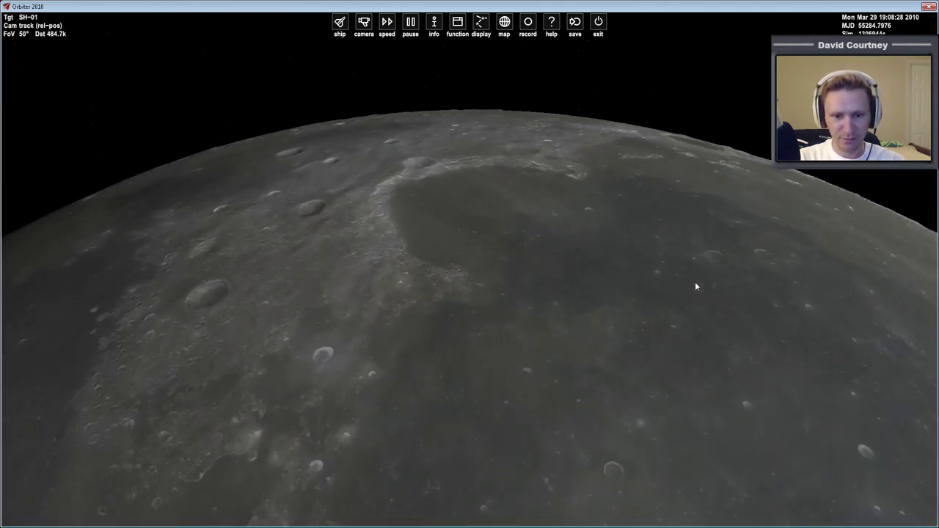
pyautogui.scroll(8, 697, 287)
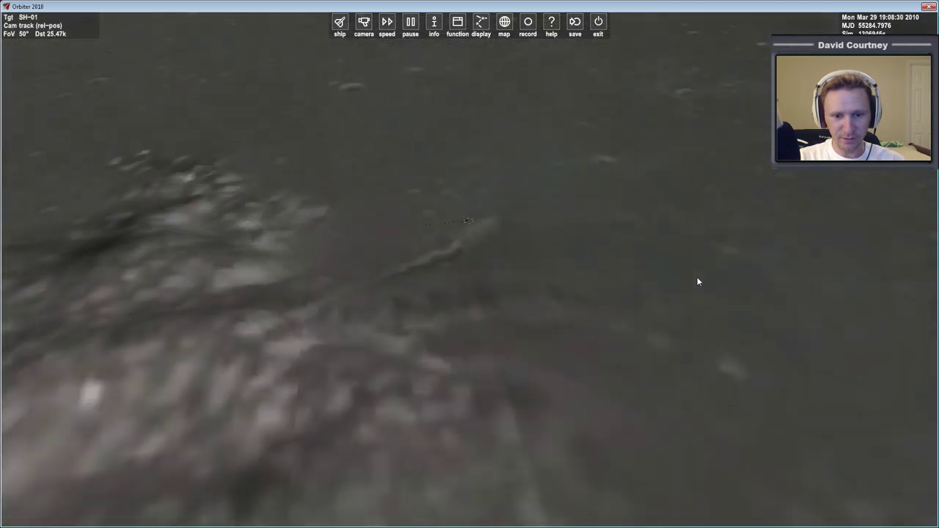
# Target the camera on Jupiter, and then on its moon Io, to view their surface textures
pyautogui.hotkey('ctrl', 'c')
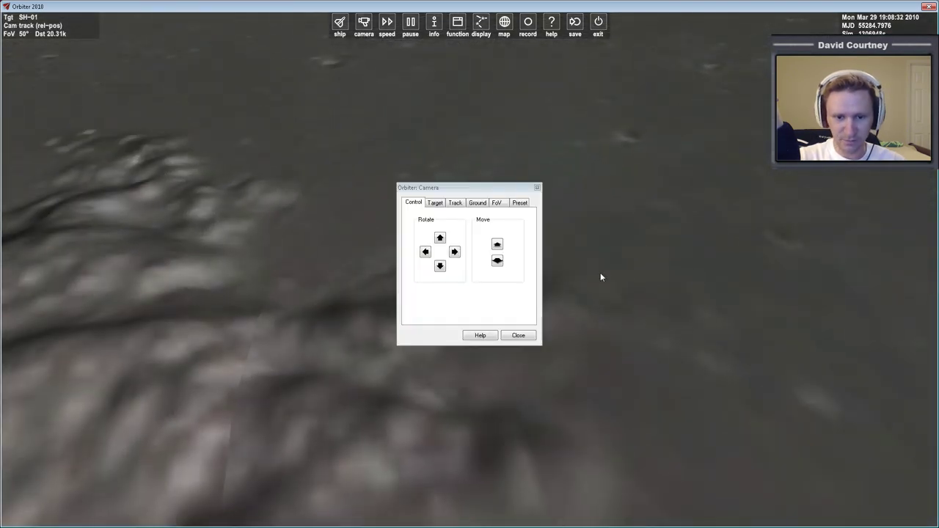
pyautogui.click(441, 203)
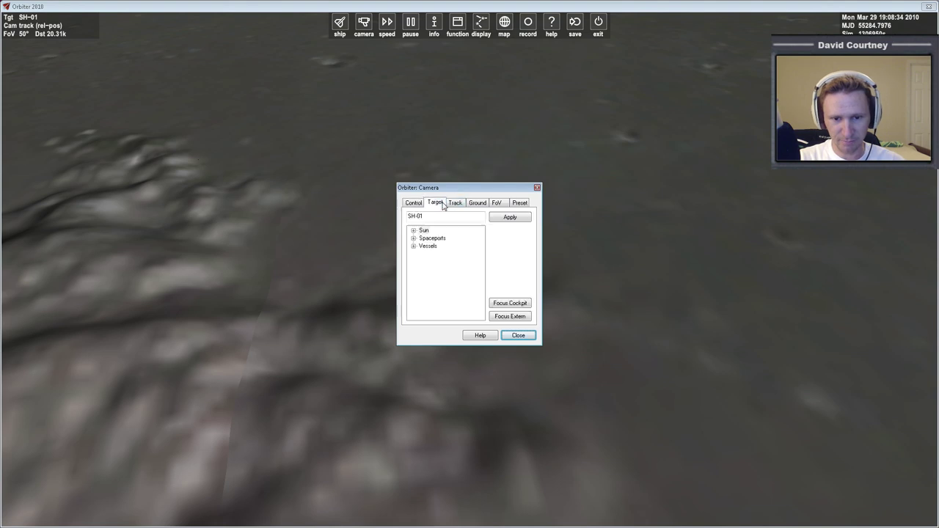
pyautogui.click(414, 231)
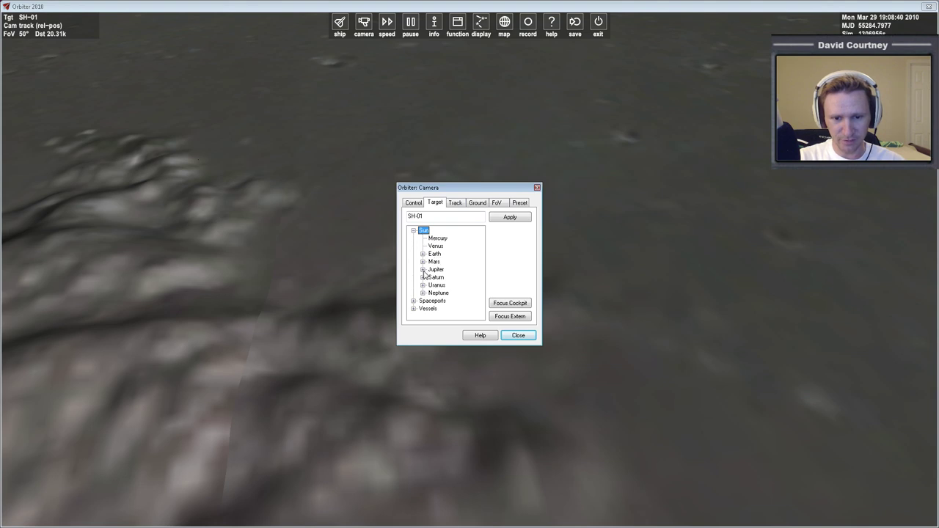
pyautogui.click(423, 270)
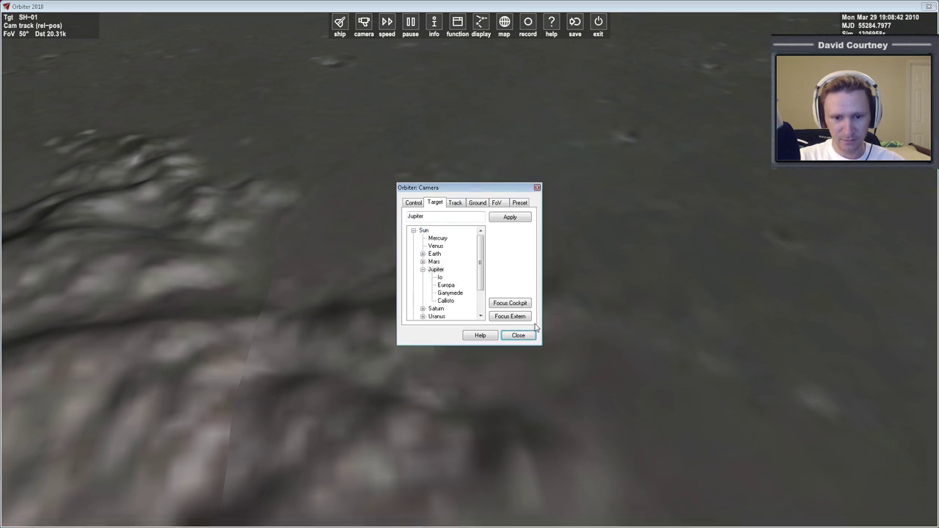
pyautogui.click(521, 218)
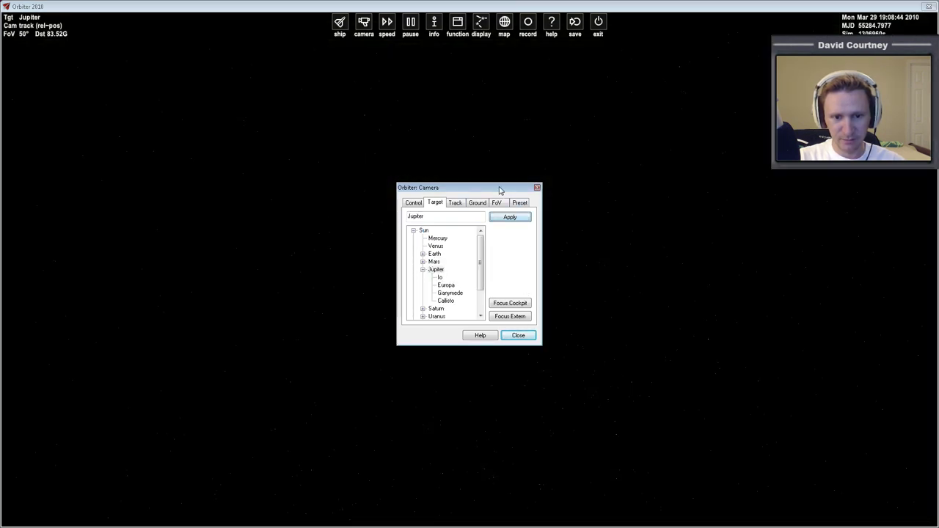
pyautogui.moveTo(499, 188); pyautogui.dragTo(741, 212)
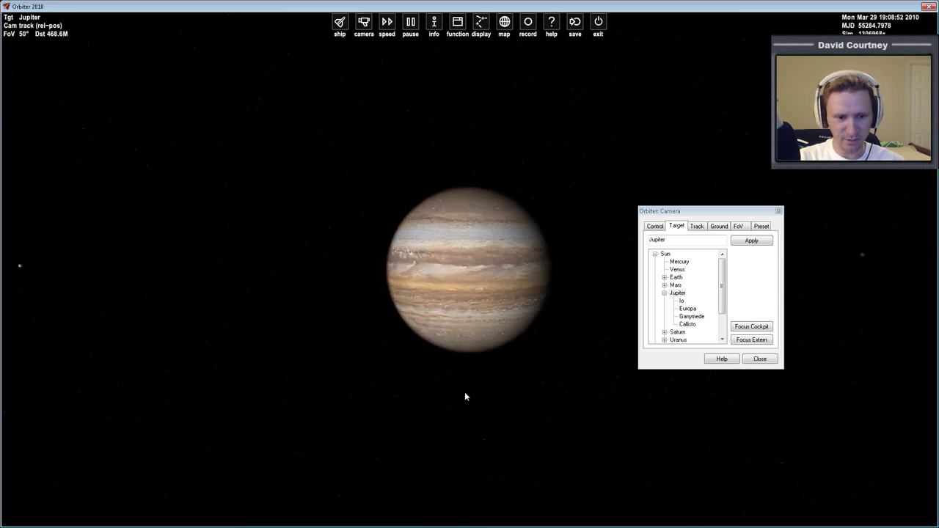
pyautogui.click(682, 300)
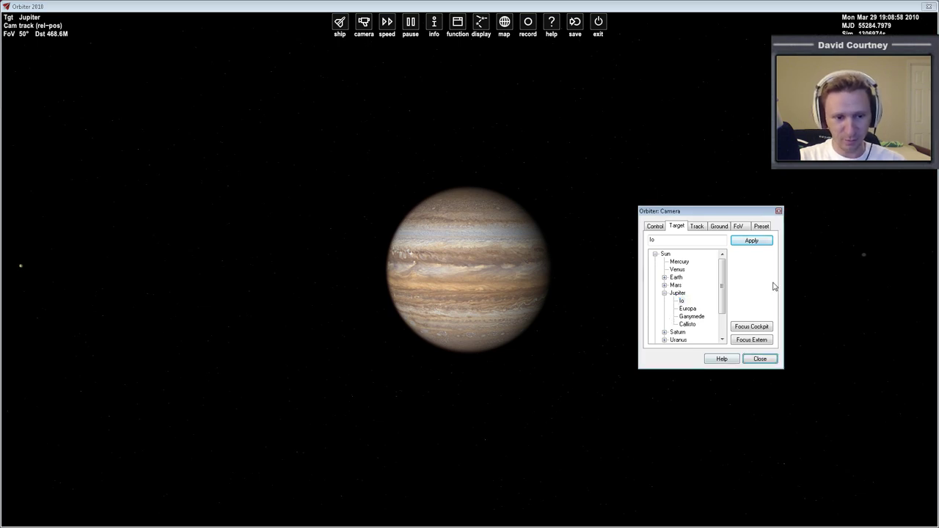
pyautogui.click(755, 242)
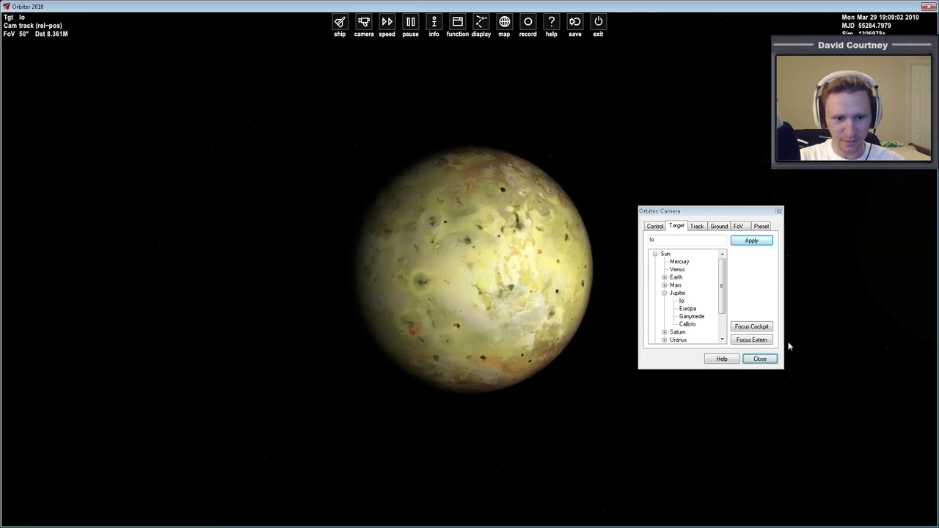
# Target the camera on Saturn, and then on its moon Enceladus, to view their surface textures
pyautogui.scroll(-2, 723, 296)
pyautogui.click(665, 301)
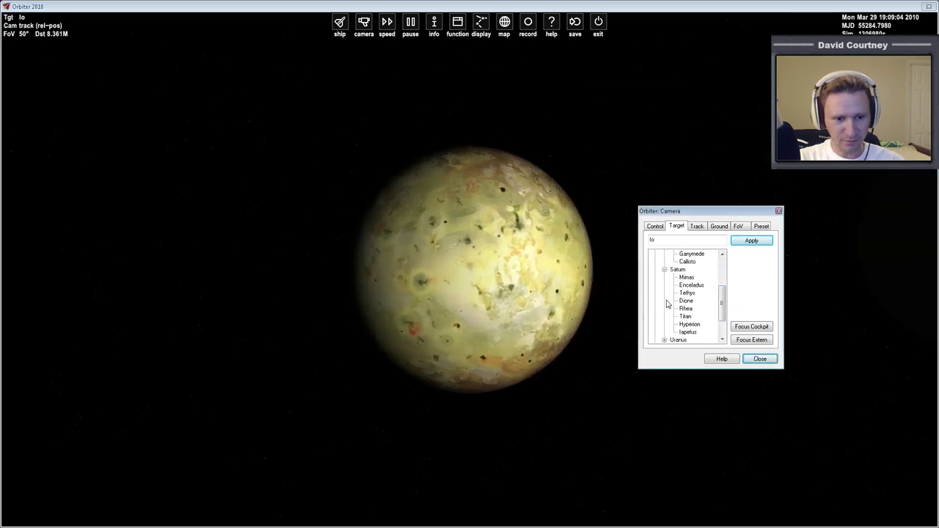
pyautogui.click(678, 270)
pyautogui.click(752, 240)
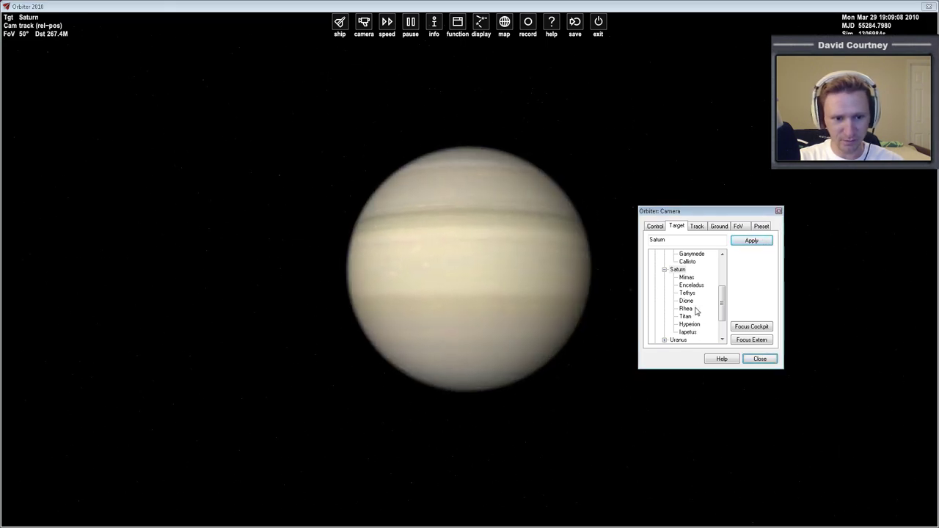
pyautogui.click(691, 285)
pyautogui.click(767, 242)
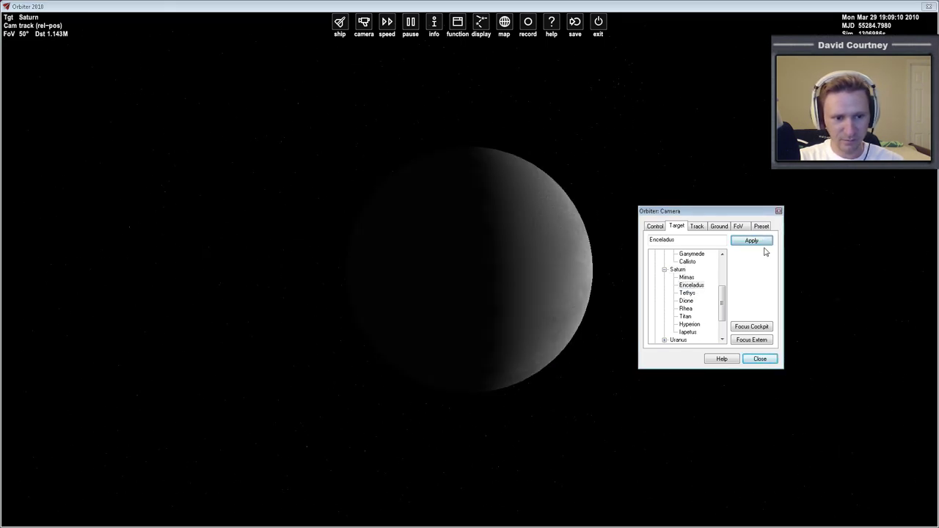
# Collapse the Saturn and Jupiter moon lists, close the camera settings, and exit the simulation to the Launchpad
pyautogui.click(664, 270)
pyautogui.click(664, 262)
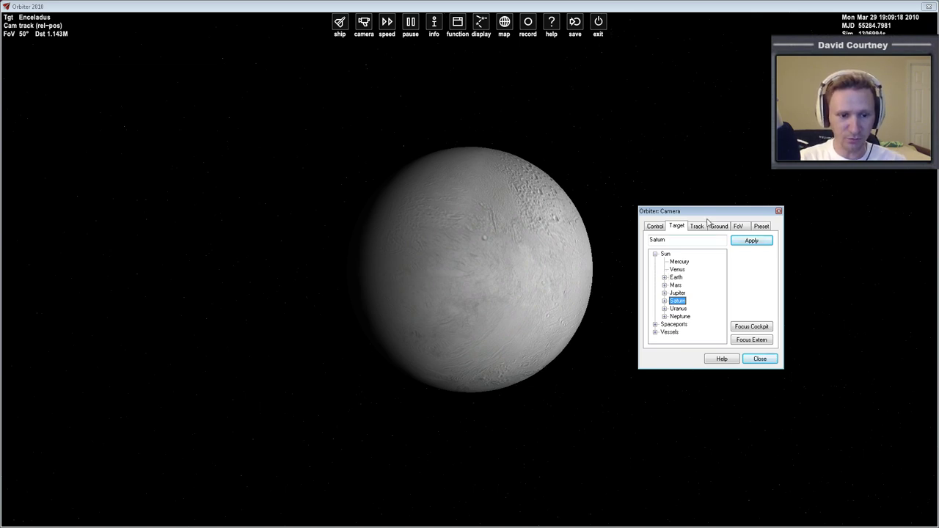
pyautogui.click(770, 359)
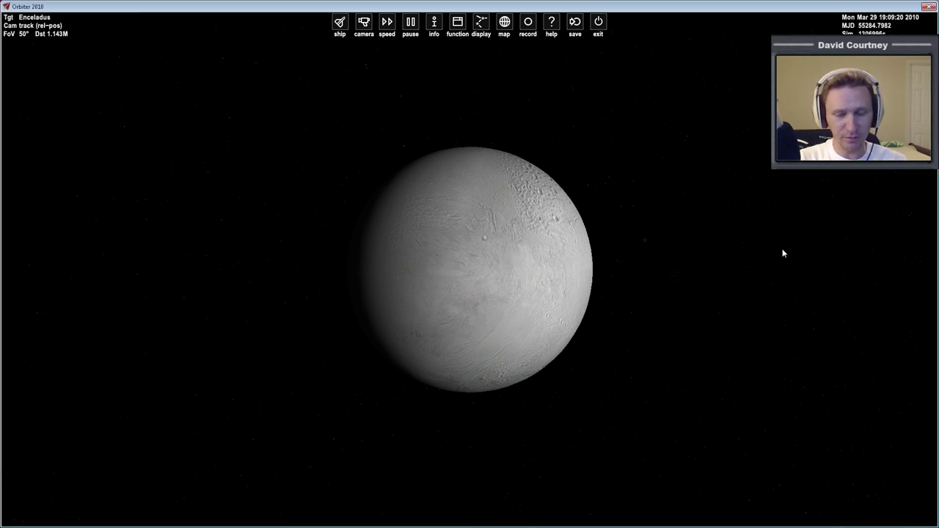
pyautogui.click(599, 22)
pyautogui.hotkey('alt', 'Tab')
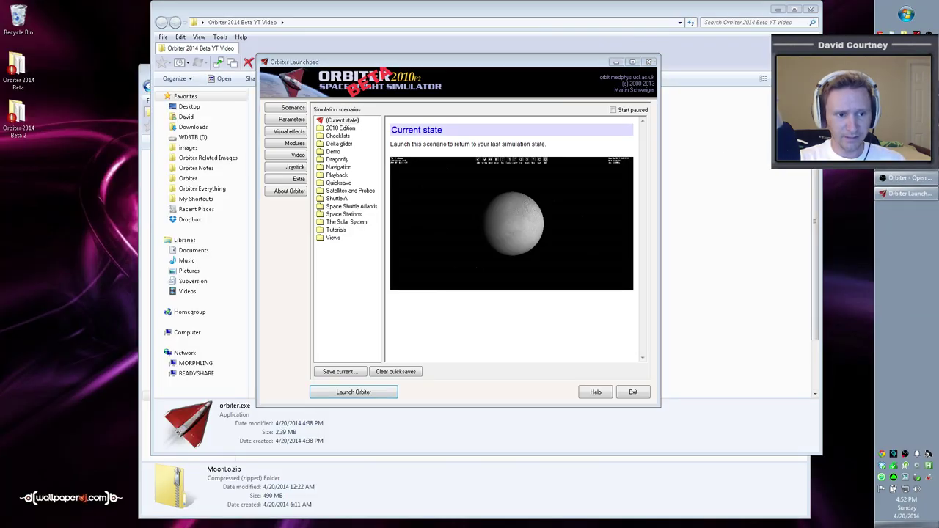